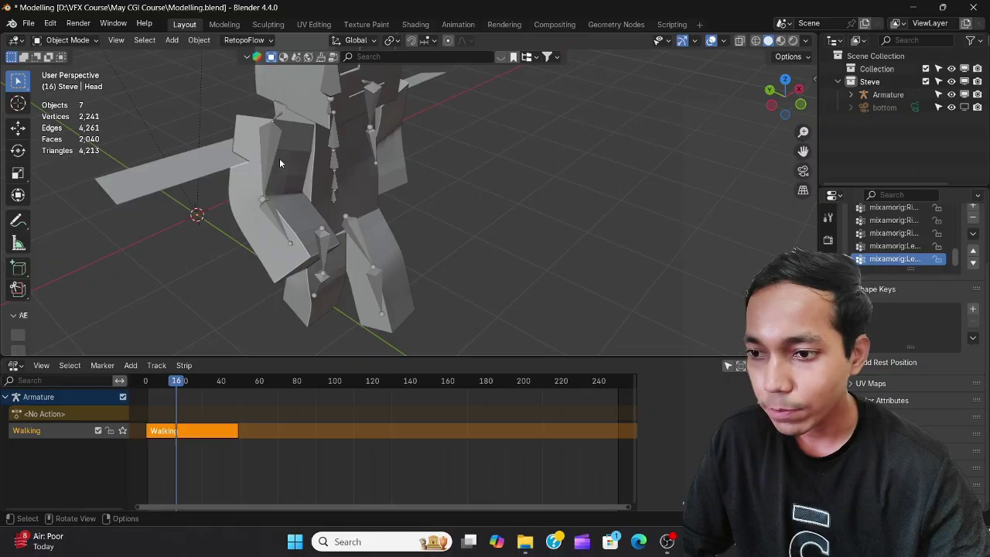
Delete the Walking strip from the Armature's animation track and return the timeline to frame 0
{"action": "scroll", "coordinate": [346, 210], "scroll_direction": "down", "scroll_amount": 3}
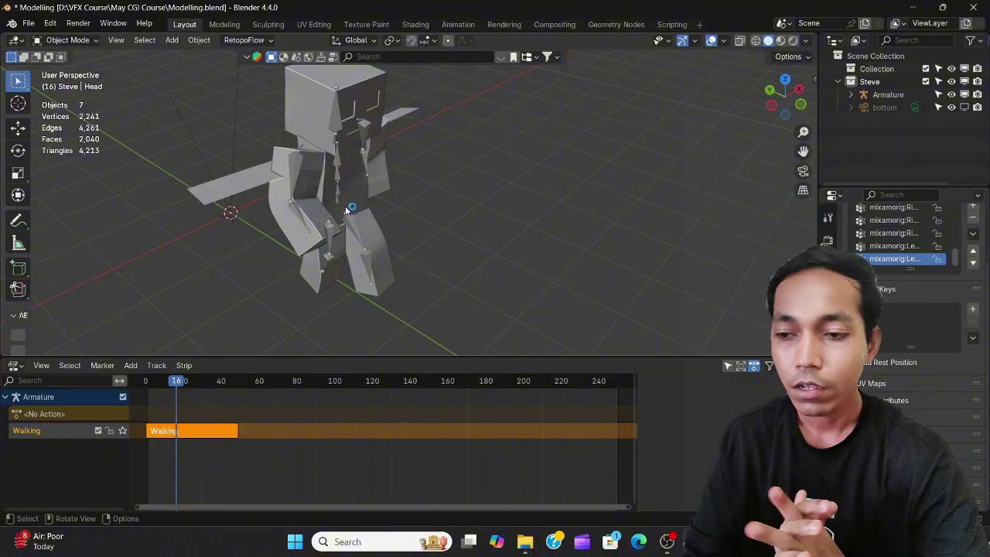
{"action": "middle_click_drag", "start_coordinate": [345, 206], "coordinate": [343, 182]}
{"action": "left_click", "coordinate": [180, 432]}
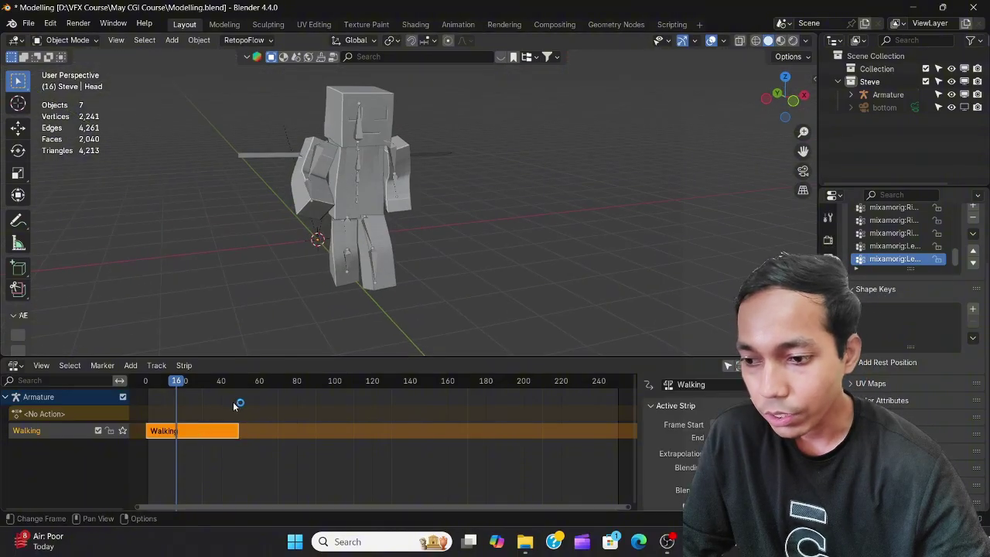
{"action": "key", "text": "x"}
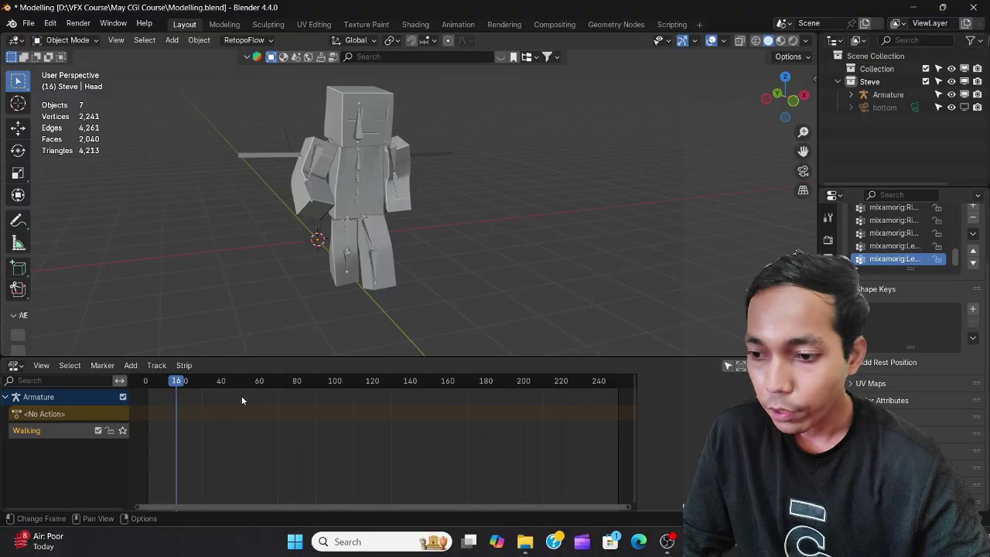
{"action": "left_click_drag", "start_coordinate": [166, 384], "coordinate": [146, 382]}
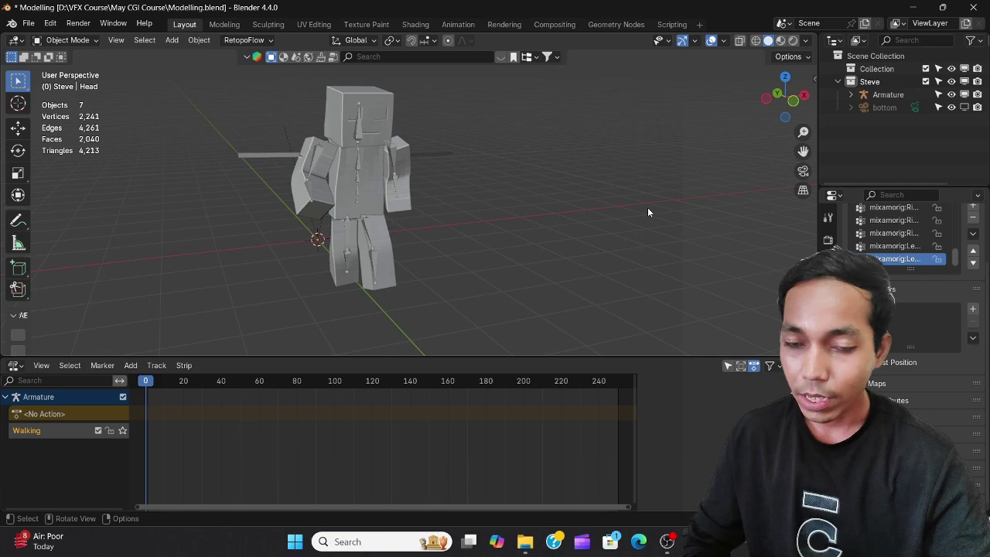
Zero out the Armature's pose with the Mixamo Control Rig and go back to Object Mode
{"action": "left_click", "coordinate": [361, 137]}
{"action": "key", "text": "n"}
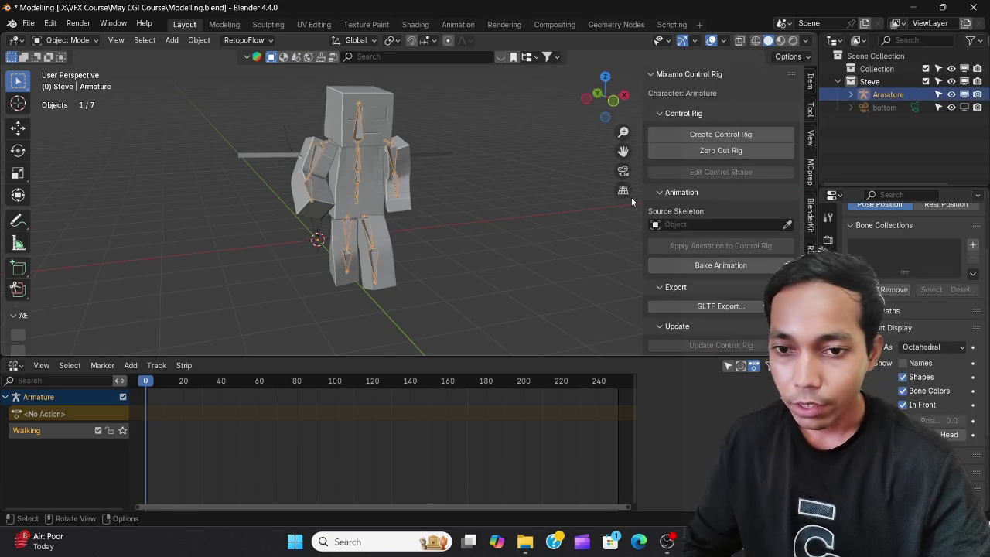
{"action": "left_click", "coordinate": [703, 152]}
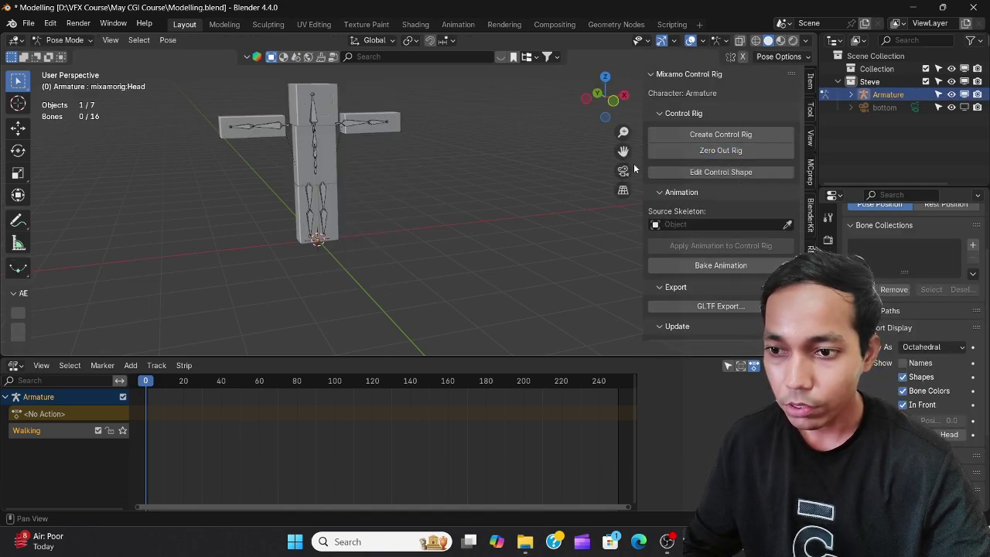
{"action": "key", "text": "n"}
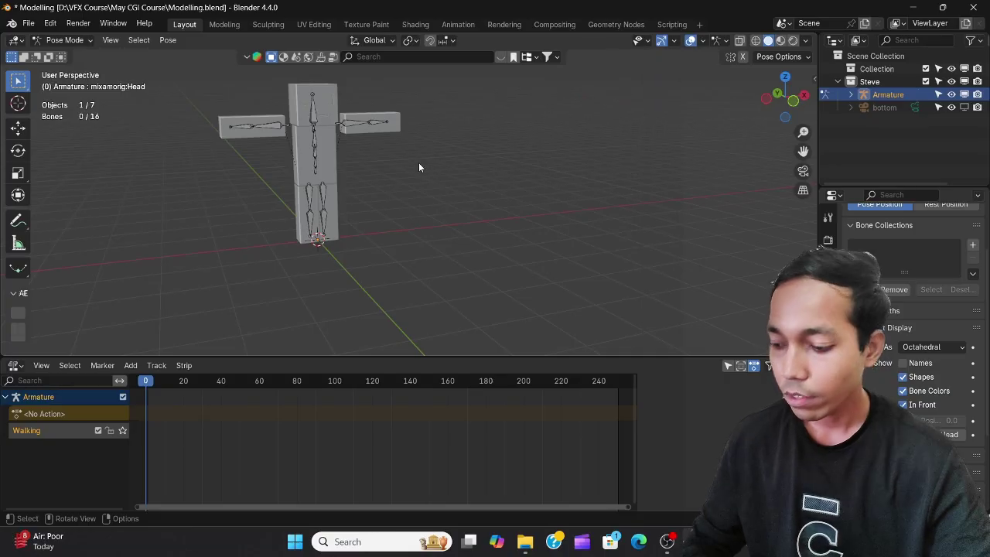
{"action": "key", "text": "ctrl+Tab"}
Delete the faces along the underside of the Hand Right mesh, selecting them through the mesh in front wireframe view
{"action": "scroll", "coordinate": [267, 173], "scroll_direction": "up", "scroll_amount": 2}
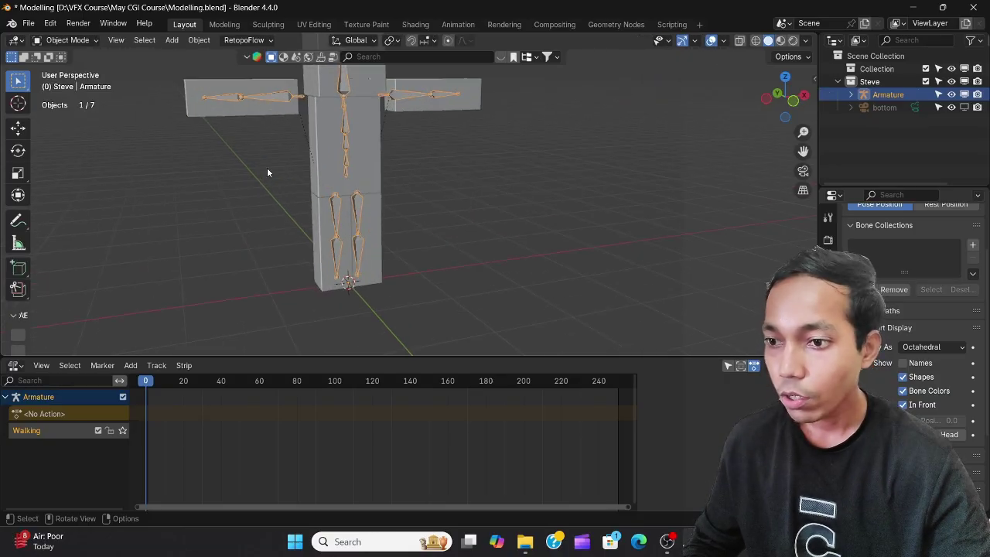
{"action": "left_click", "coordinate": [237, 116]}
{"action": "middle_click_drag", "start_coordinate": [230, 123], "coordinate": [479, 232]}
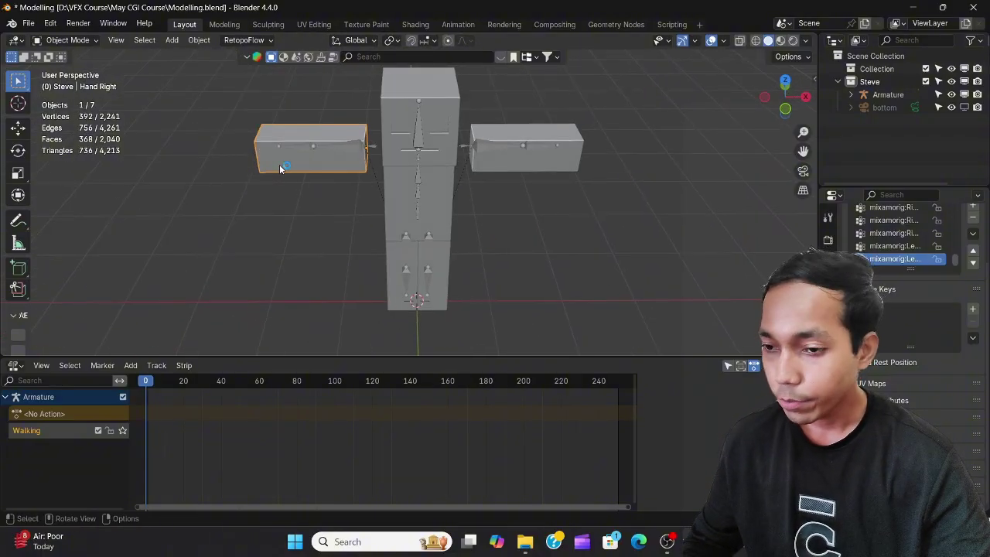
{"action": "key", "text": "Tab"}
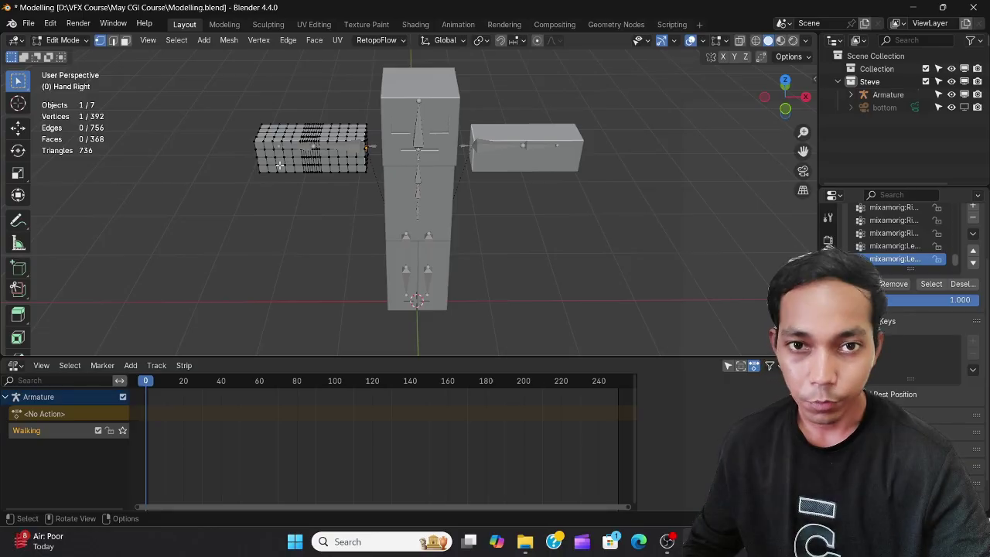
{"action": "key", "text": "KP_1"}
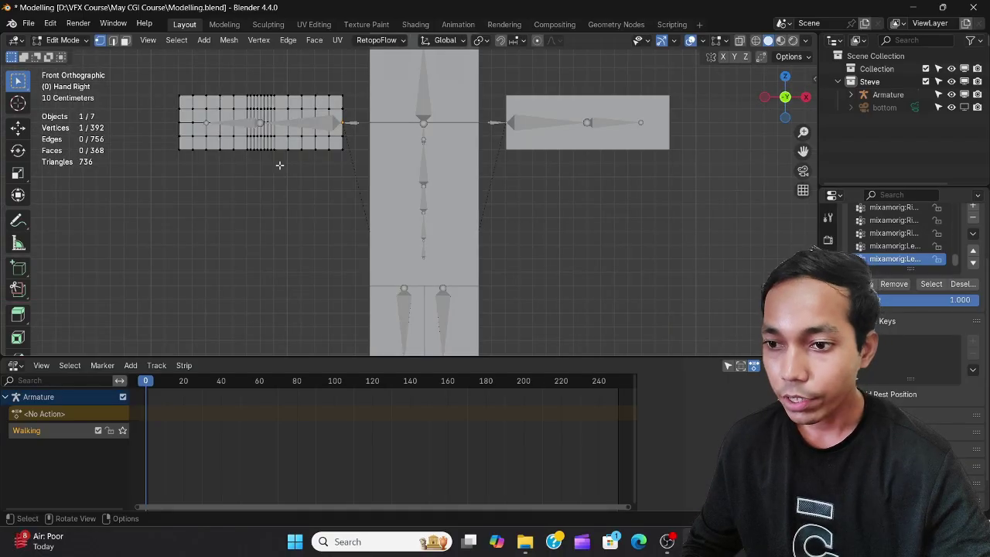
{"action": "left_click", "coordinate": [755, 41]}
{"action": "scroll", "coordinate": [272, 147], "scroll_direction": "up", "scroll_amount": 2}
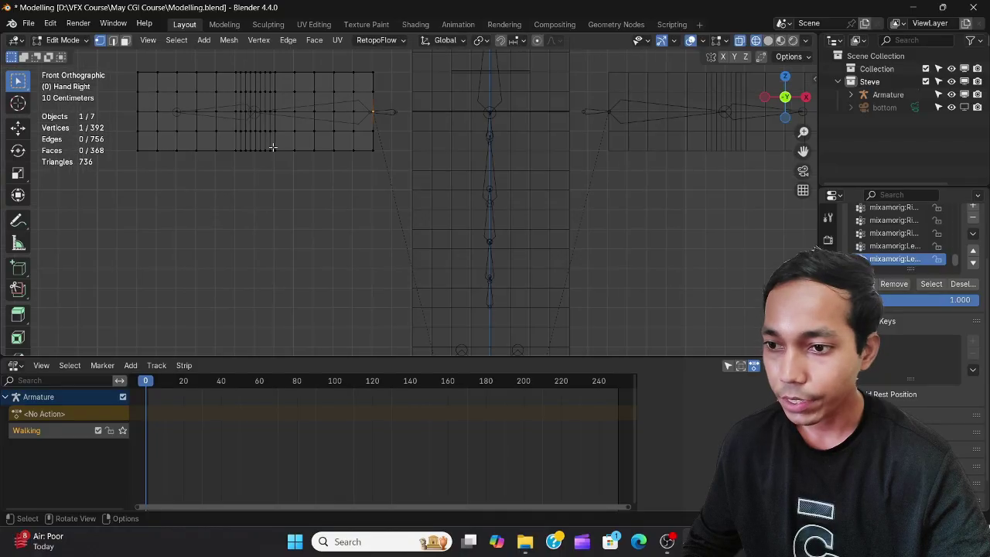
{"action": "left_click", "coordinate": [125, 41]}
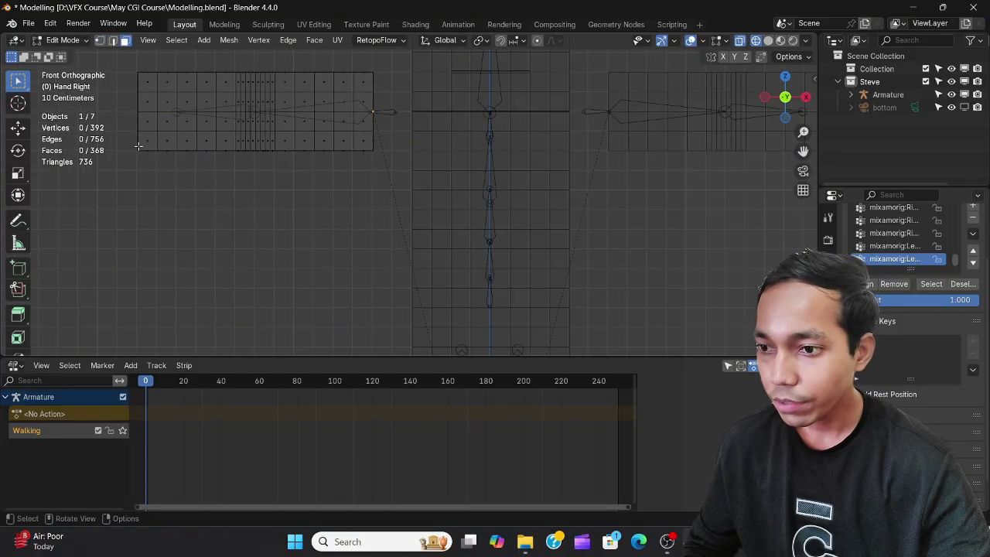
{"action": "left_click_drag", "start_coordinate": [131, 146], "coordinate": [382, 181]}
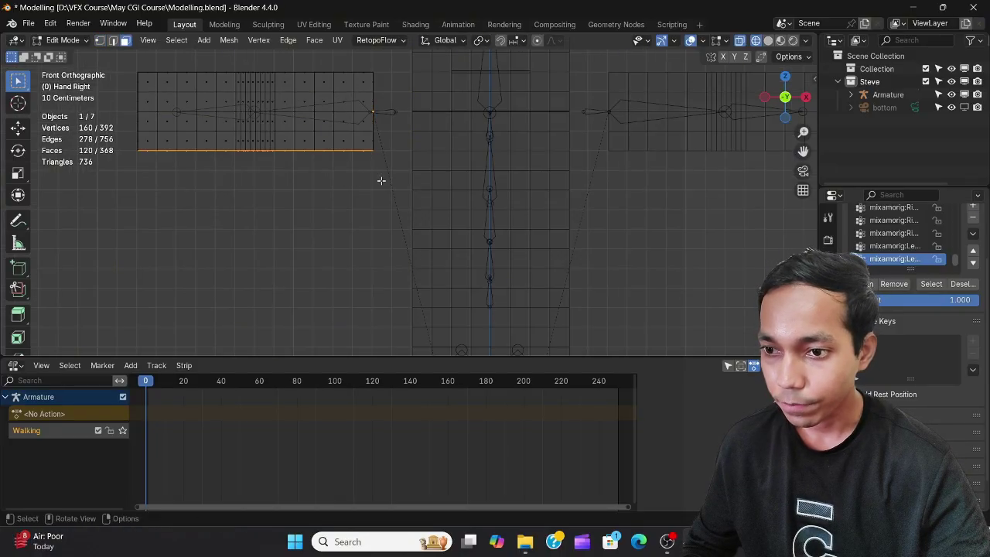
{"action": "key", "text": "x"}
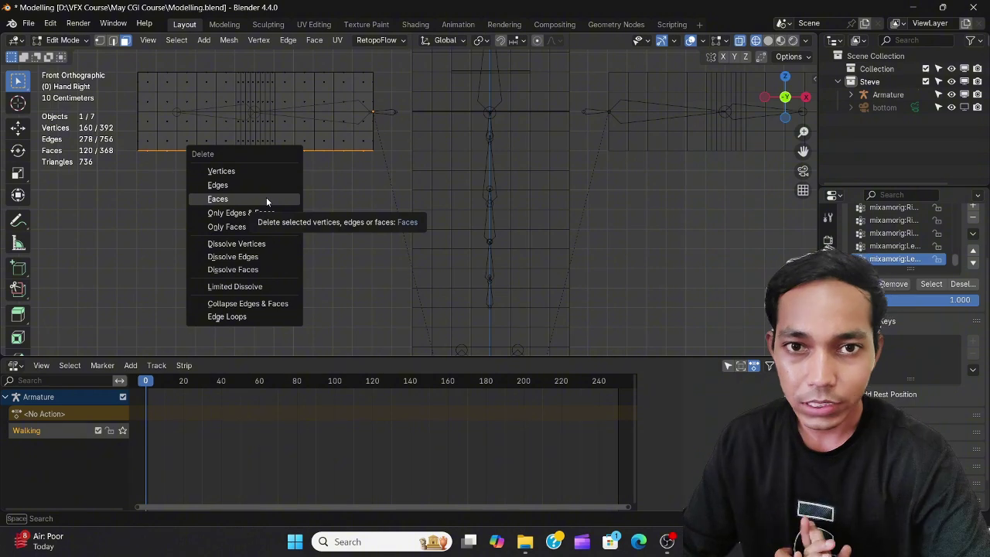
{"action": "left_click", "coordinate": [266, 199]}
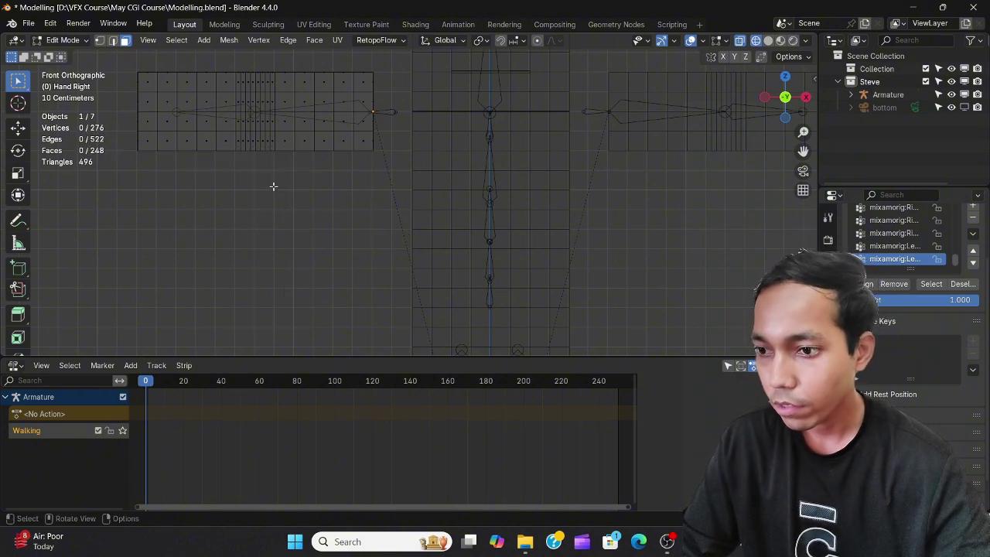
{"action": "scroll", "coordinate": [273, 186], "scroll_direction": "down", "scroll_amount": 2}
{"action": "key", "text": "shift+z"}
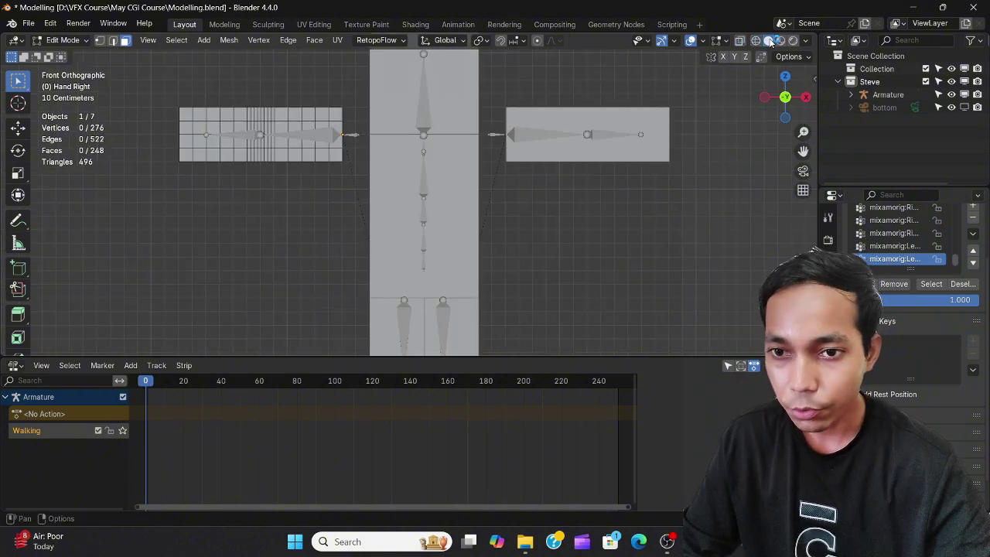
{"action": "middle_click_drag", "start_coordinate": [173, 156], "coordinate": [209, 190]}
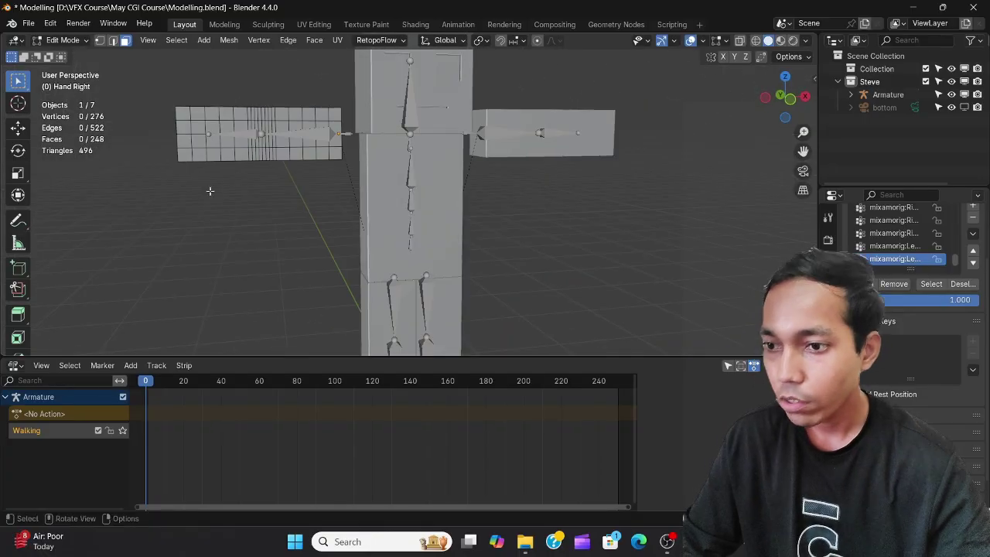
Enable Edge snapping and duplicate Hand Right's top faces 0.4 m down along Z onto the arm's open underside
{"action": "left_click", "coordinate": [755, 41]}
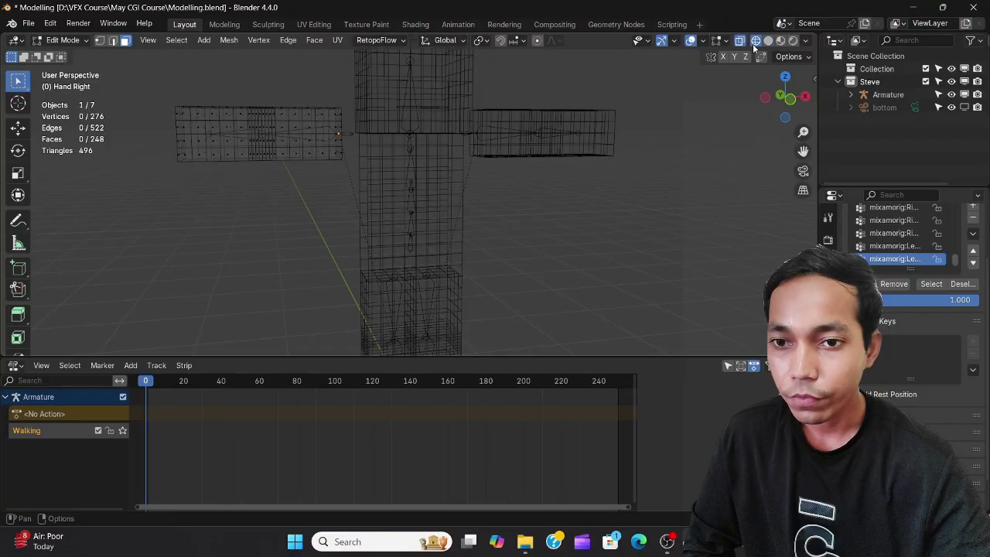
{"action": "key", "text": "KP_1"}
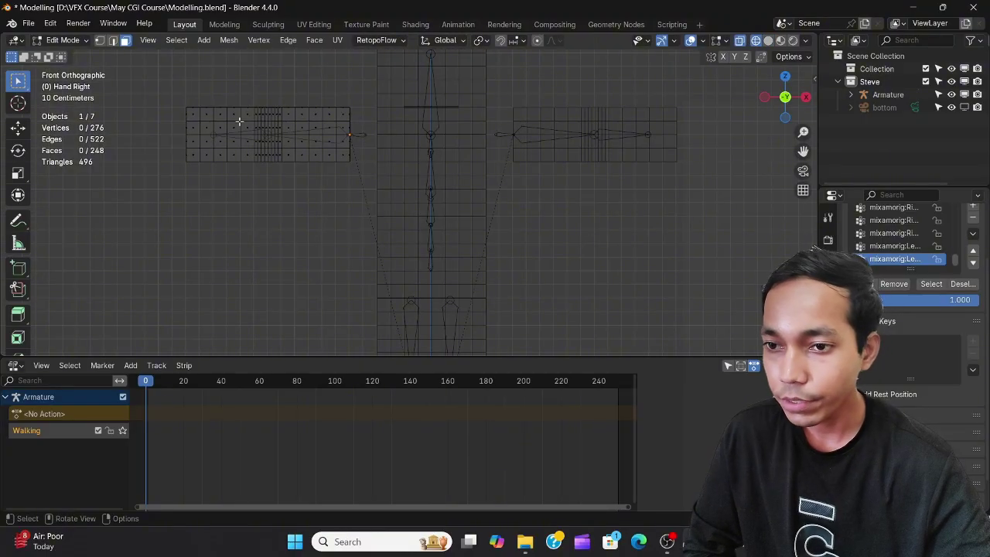
{"action": "left_click", "coordinate": [520, 40]}
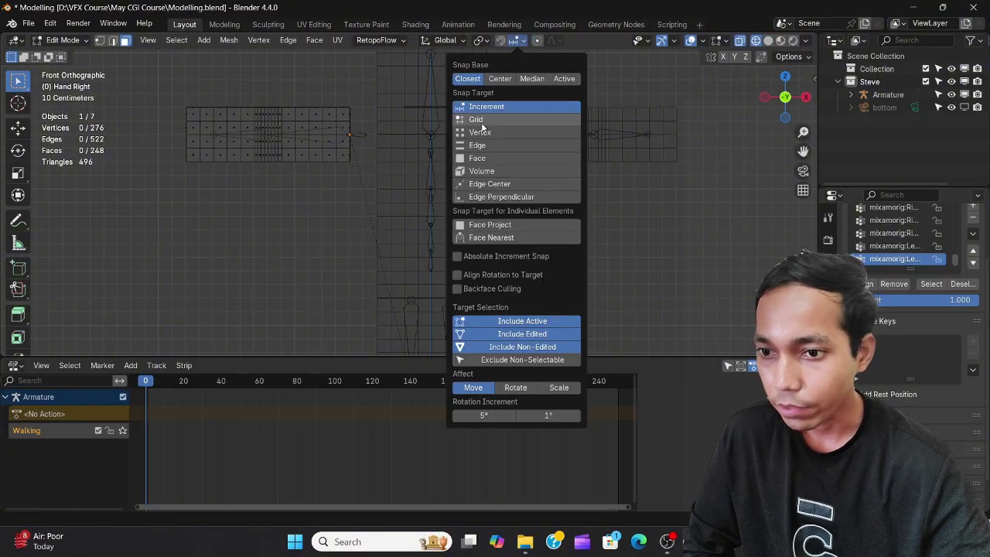
{"action": "left_click", "coordinate": [480, 144]}
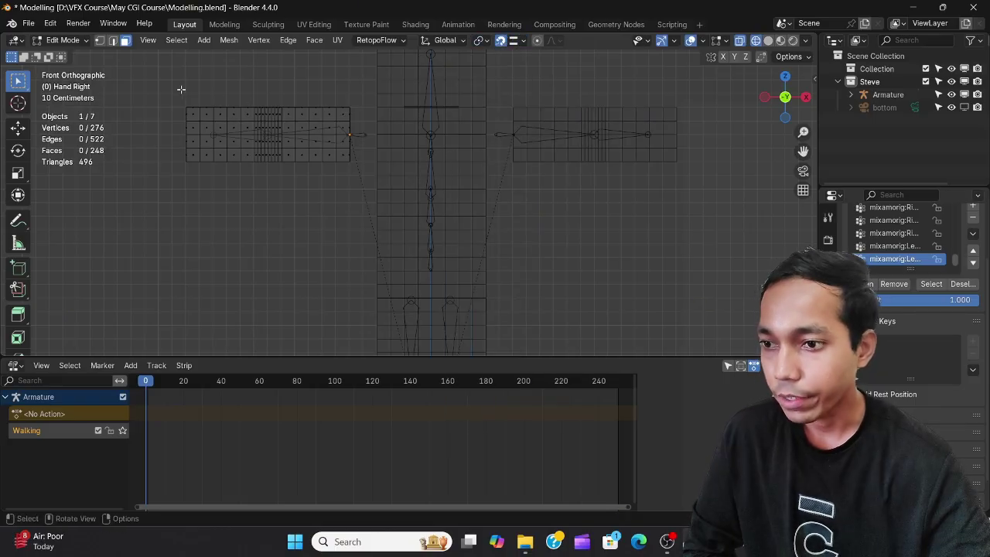
{"action": "left_click_drag", "start_coordinate": [167, 92], "coordinate": [354, 109]}
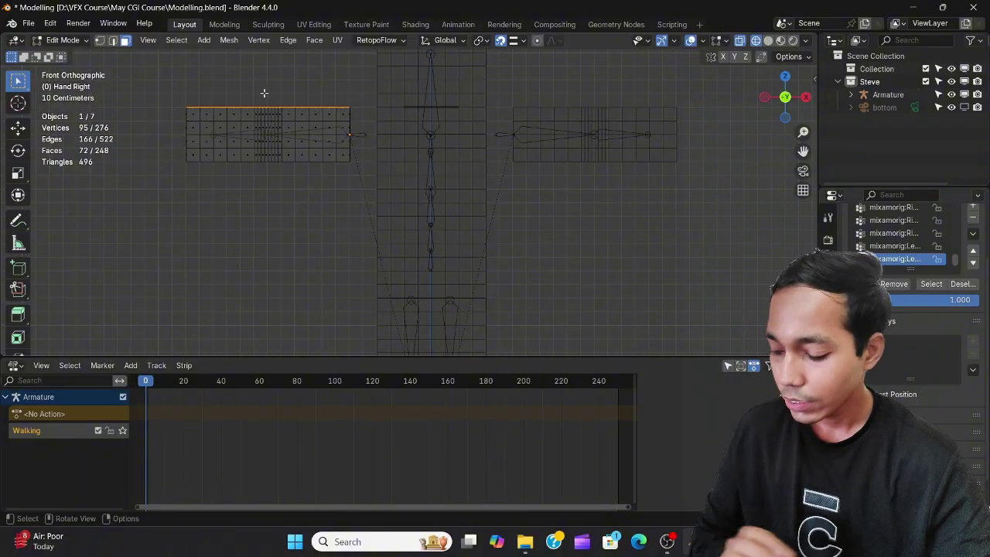
{"action": "key", "text": "e"}
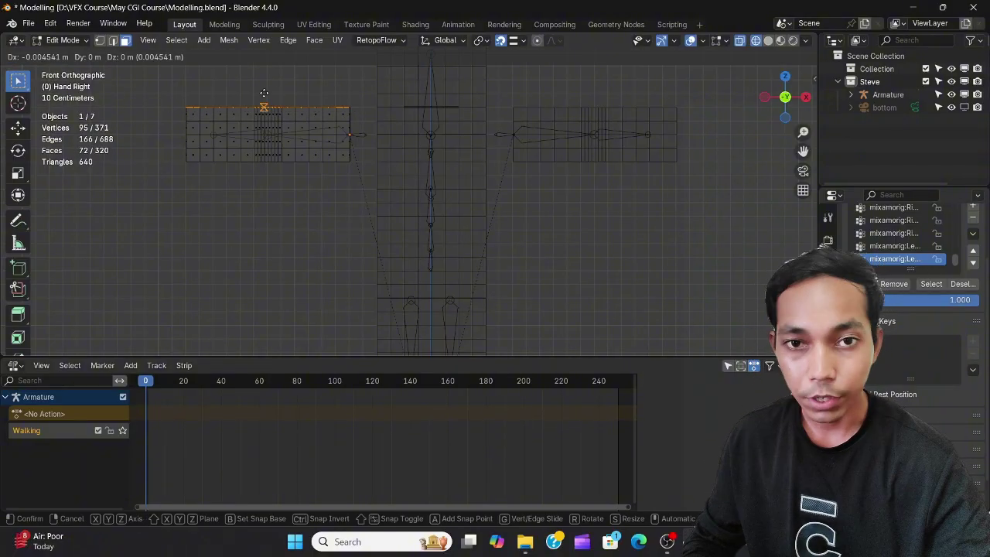
{"action": "key", "text": "z"}
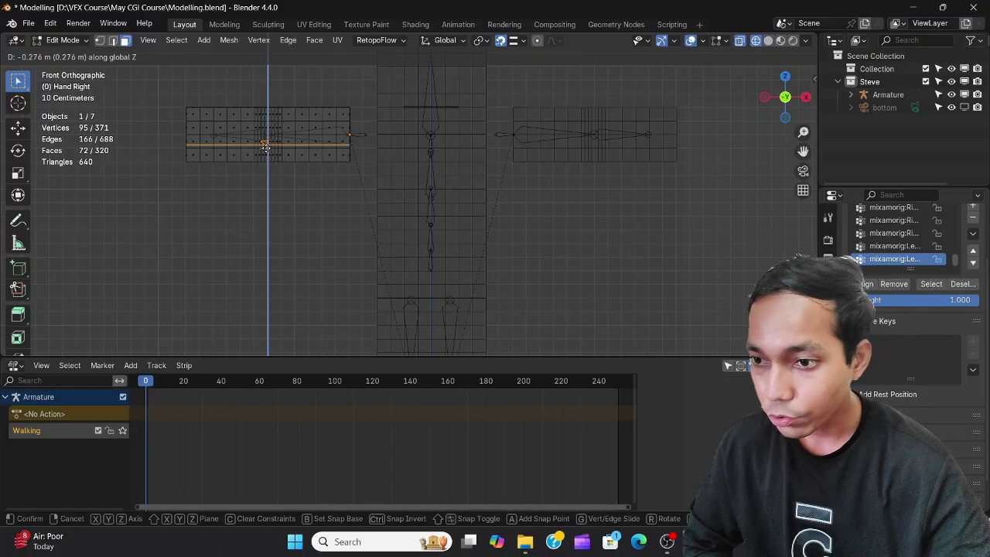
{"action": "left_click", "coordinate": [266, 162]}
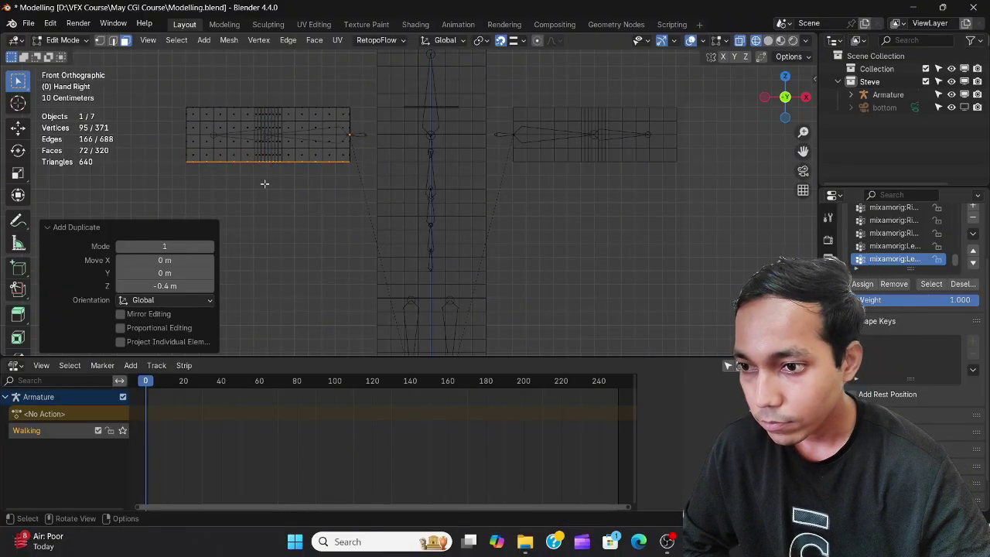
Display the model in Material Preview, deselect the duplicated faces and return Hand Right to Object Mode
{"action": "middle_click_drag", "start_coordinate": [264, 184], "coordinate": [279, 201]}
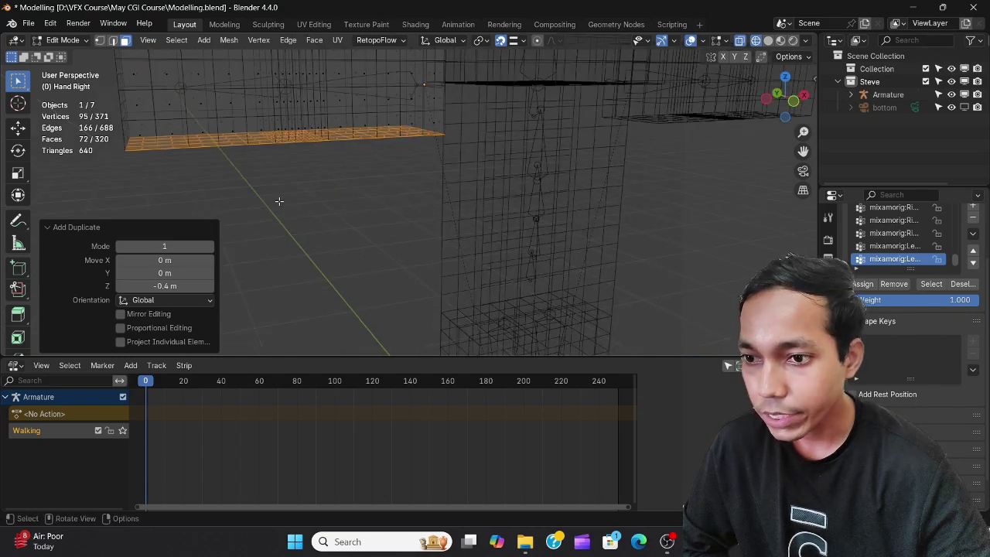
{"action": "left_click", "coordinate": [782, 41]}
{"action": "middle_click_drag", "start_coordinate": [296, 170], "coordinate": [356, 145]}
{"action": "left_click", "coordinate": [288, 241]}
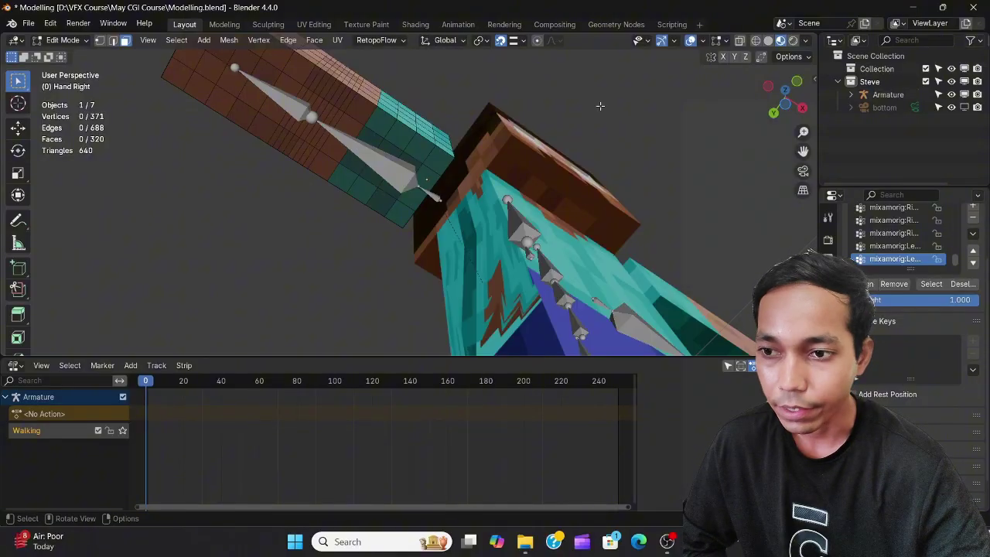
{"action": "left_click", "coordinate": [64, 40]}
{"action": "left_click", "coordinate": [75, 55]}
Examine the textures on the undersides of both arms and compare the right arm with the left
{"action": "middle_click_drag", "start_coordinate": [337, 103], "coordinate": [305, 113]}
{"action": "scroll", "coordinate": [305, 111], "scroll_direction": "up", "scroll_amount": 2}
{"action": "scroll", "coordinate": [306, 113], "scroll_direction": "down", "scroll_amount": 4}
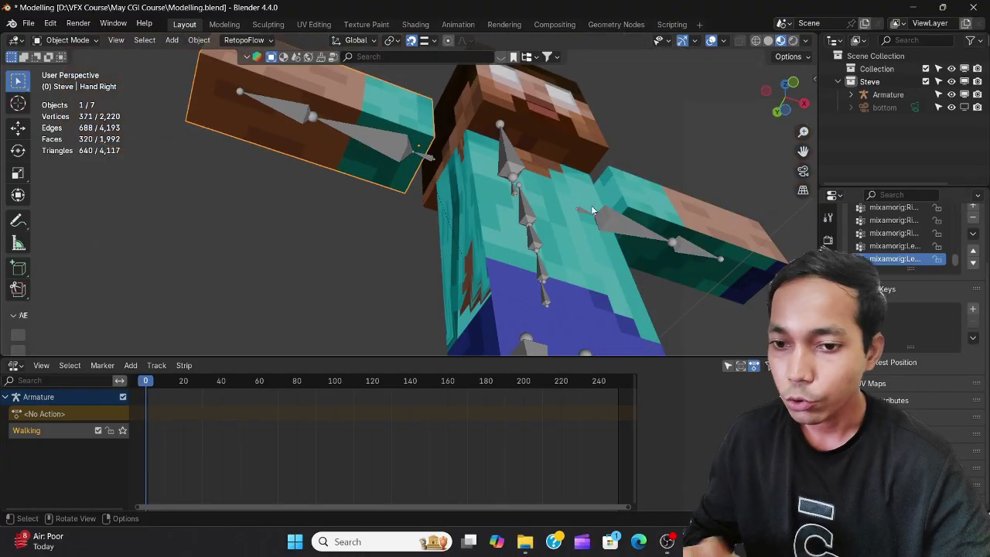
{"action": "middle_click_drag", "start_coordinate": [591, 208], "coordinate": [441, 213], "text": "shift"}
{"action": "middle_click_drag", "start_coordinate": [543, 215], "coordinate": [472, 243]}
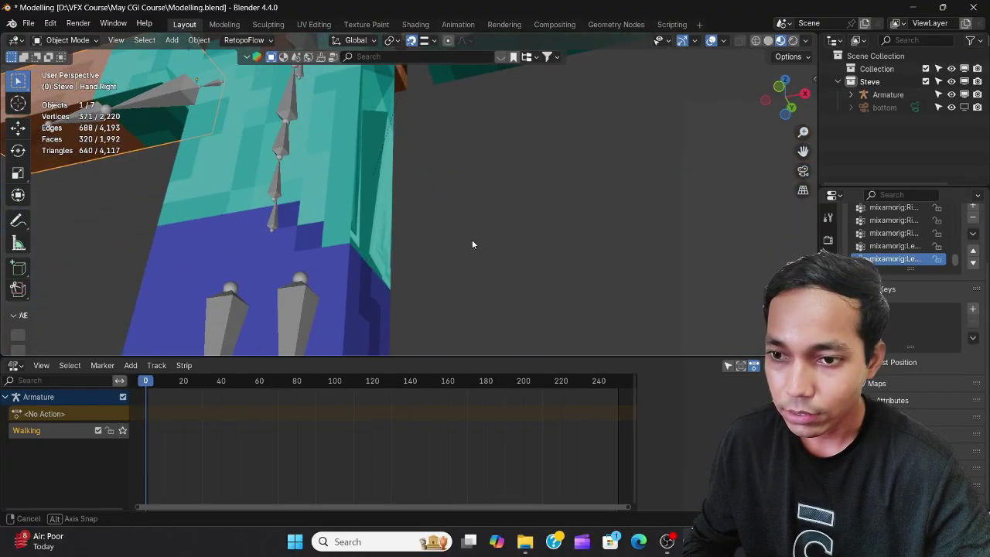
{"action": "middle_click_drag", "start_coordinate": [453, 150], "coordinate": [431, 280]}
{"action": "scroll", "coordinate": [555, 202], "scroll_direction": "up", "scroll_amount": 3}
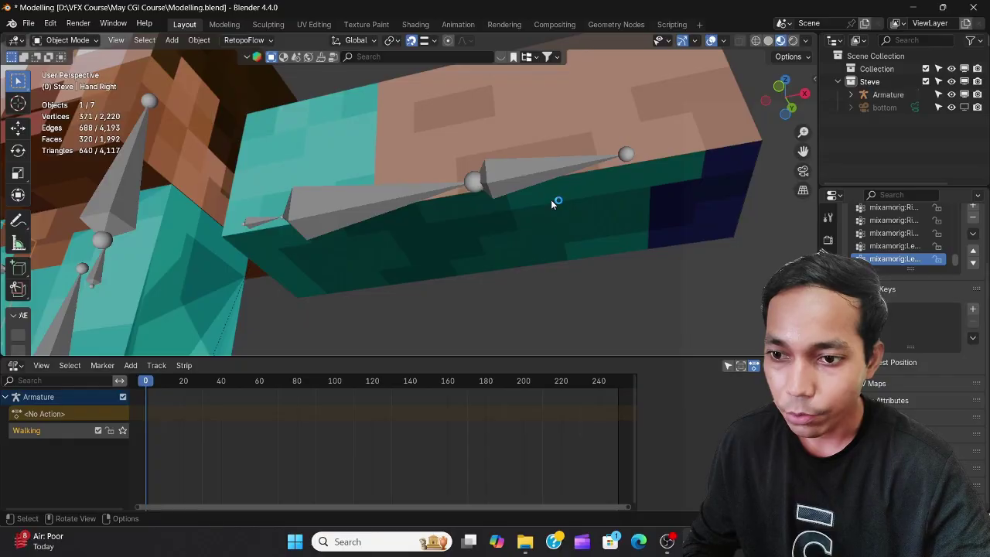
{"action": "middle_click_drag", "start_coordinate": [551, 200], "coordinate": [544, 187]}
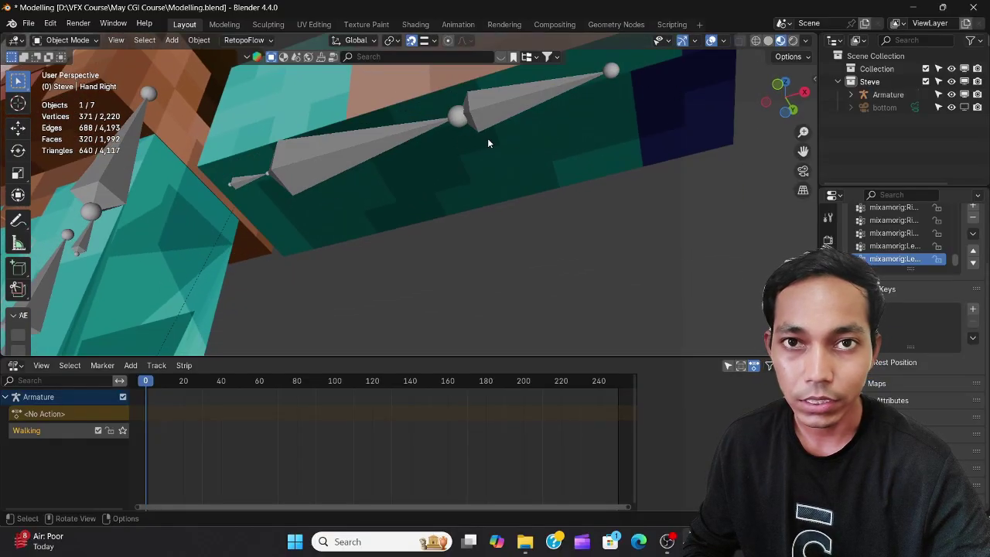
{"action": "middle_click_drag", "start_coordinate": [444, 150], "coordinate": [510, 174]}
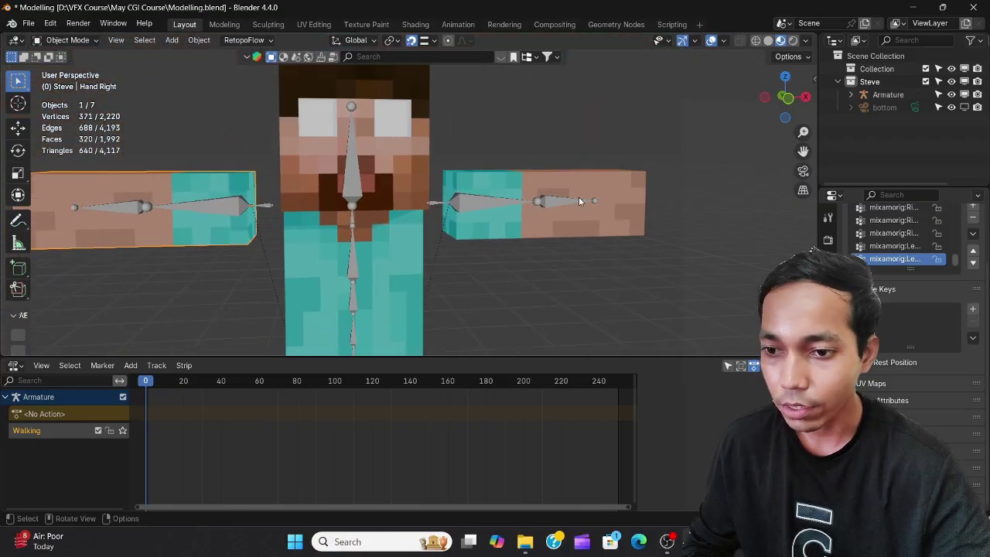
{"action": "middle_click_drag", "start_coordinate": [578, 197], "coordinate": [547, 209]}
Delete the faces along the underside of the Hand Left mesh, selecting them through the mesh in front wireframe view
{"action": "left_click", "coordinate": [547, 209]}
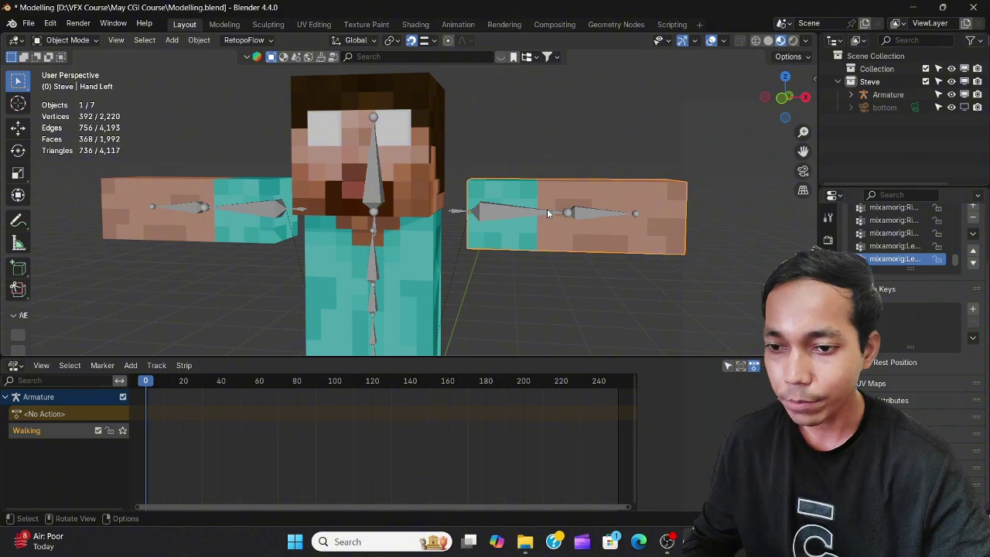
{"action": "key", "text": "KP_1"}
{"action": "key", "text": "Tab"}
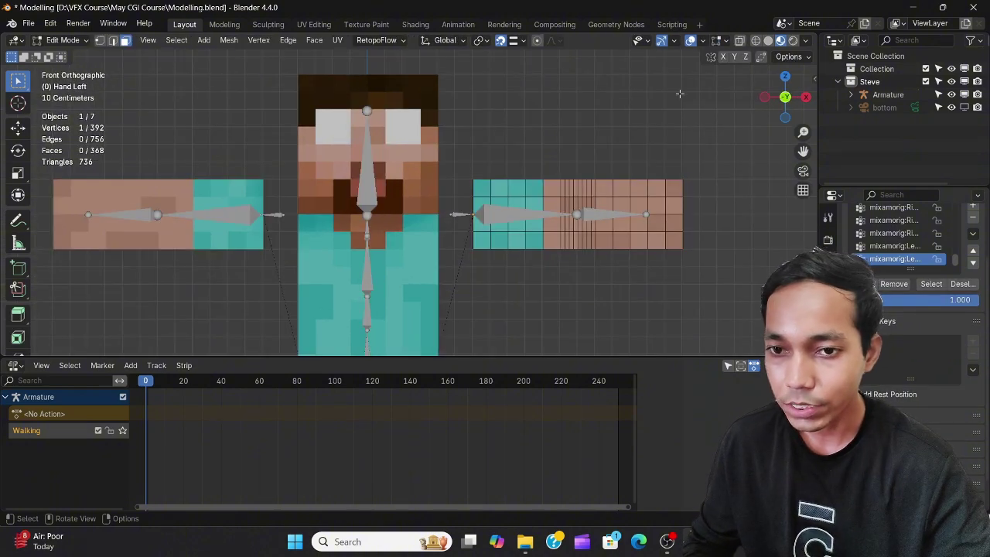
{"action": "left_click", "coordinate": [756, 40]}
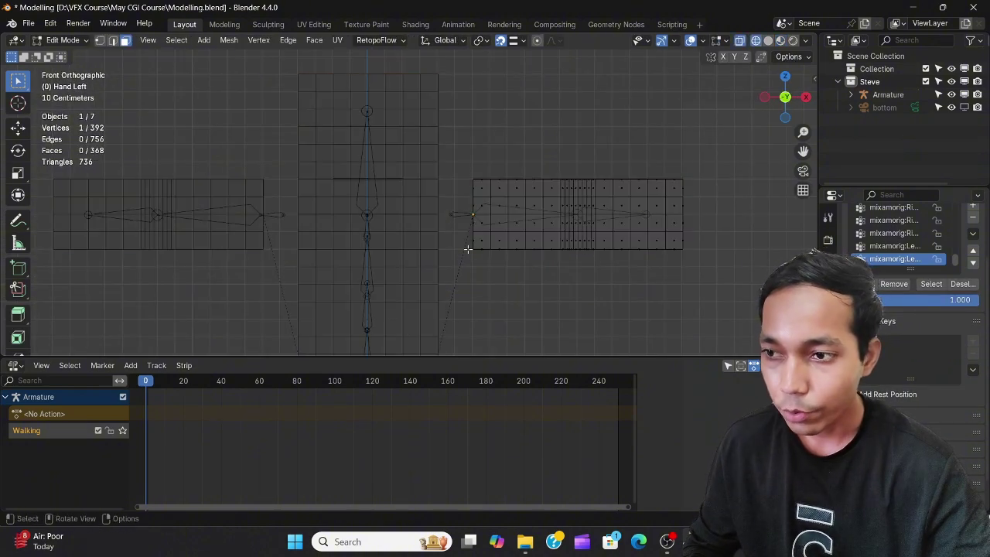
{"action": "left_click_drag", "start_coordinate": [465, 242], "coordinate": [730, 279]}
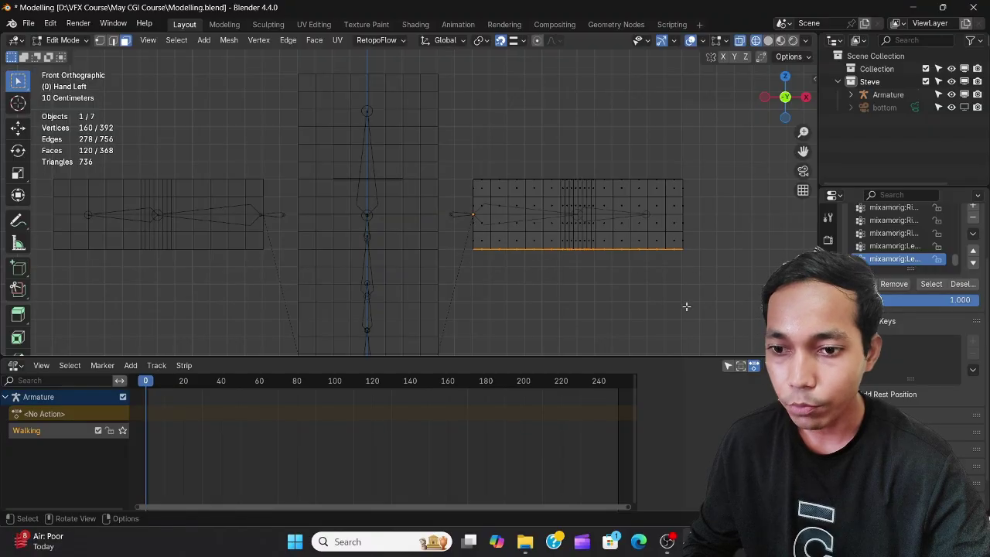
{"action": "key", "text": "x"}
{"action": "left_click", "coordinate": [686, 306]}
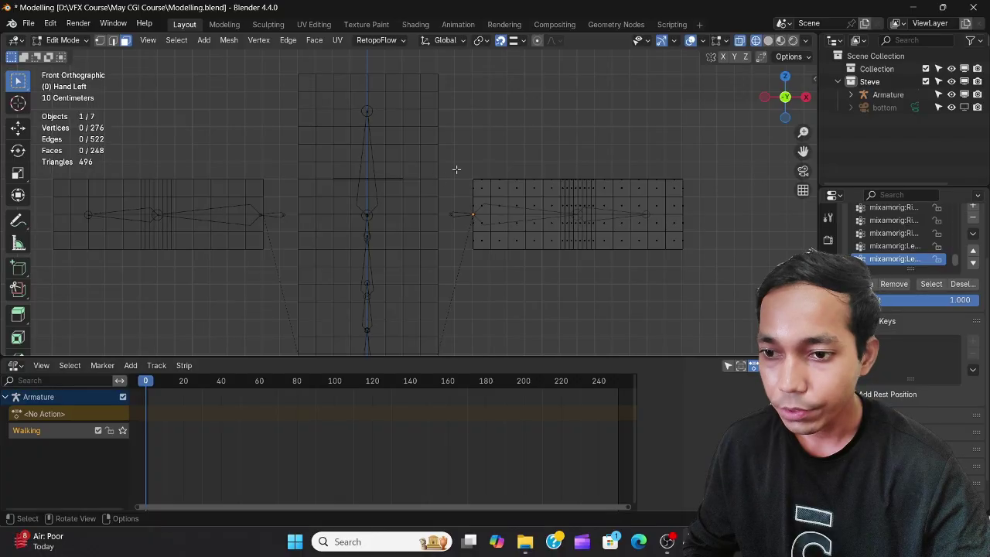
Duplicate Hand Left's top faces 0.4 m down along Z onto the arm's open underside
{"action": "left_click_drag", "start_coordinate": [462, 168], "coordinate": [690, 180]}
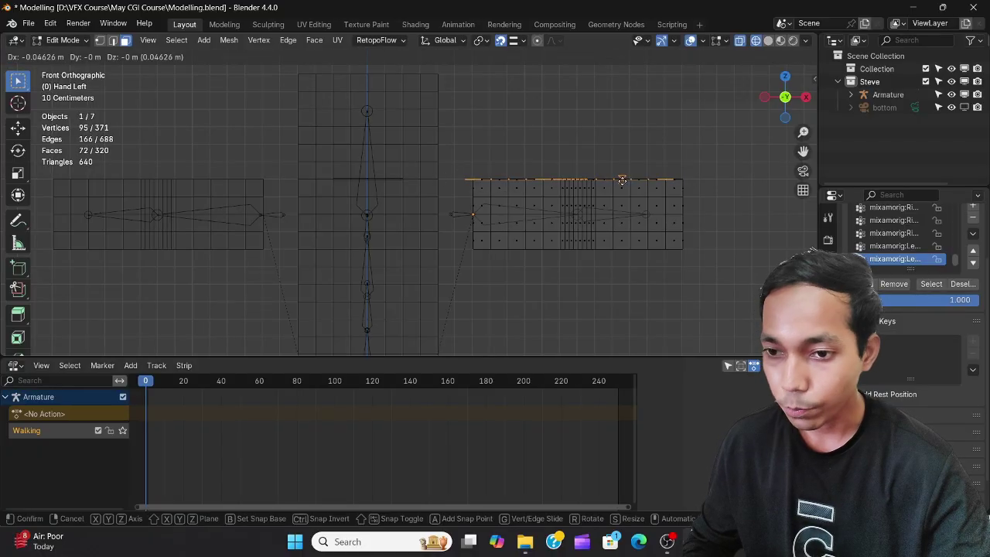
{"action": "key", "text": "e"}
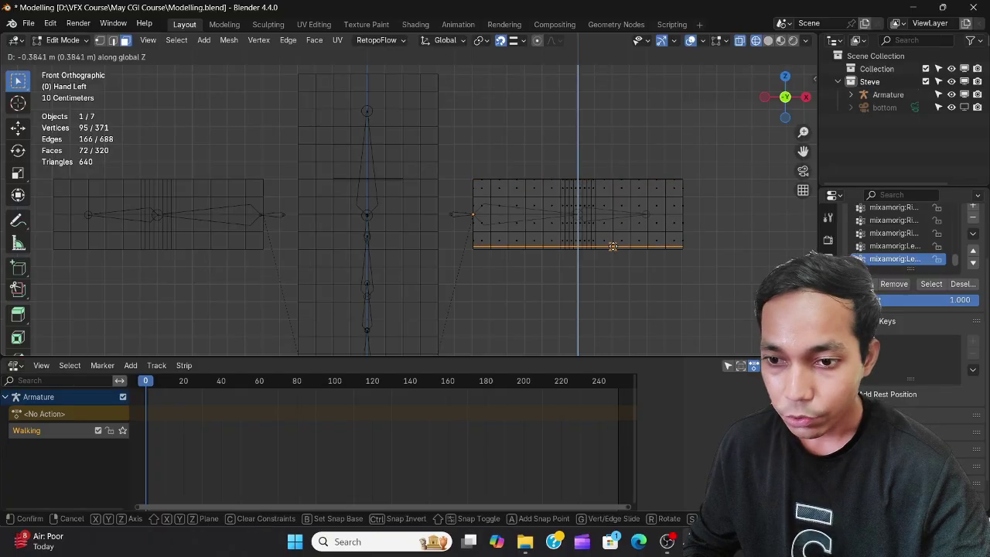
{"action": "left_click", "coordinate": [613, 249]}
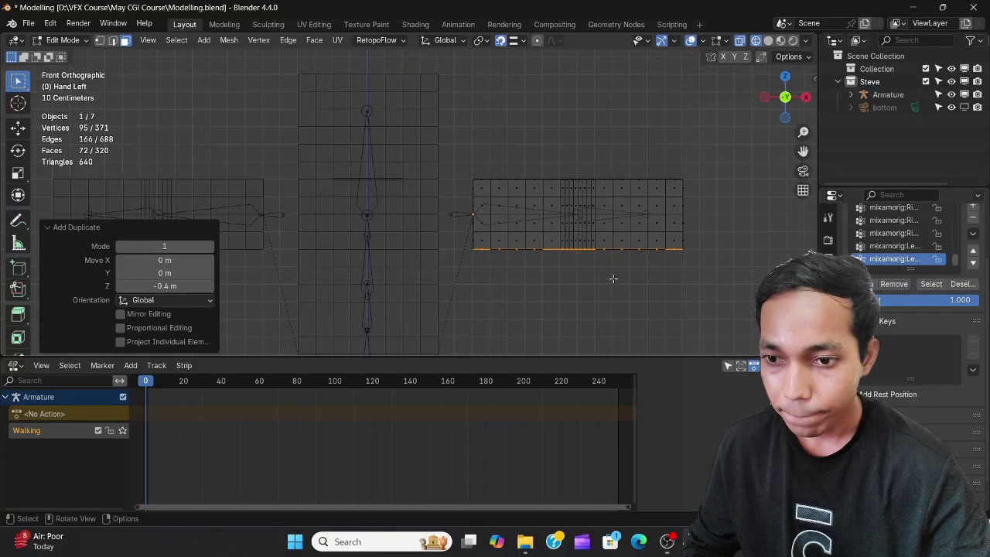
Return Hand Left to Object Mode and display the whole character in Solid shading
{"action": "key", "text": "Tab"}
{"action": "left_click", "coordinate": [739, 41]}
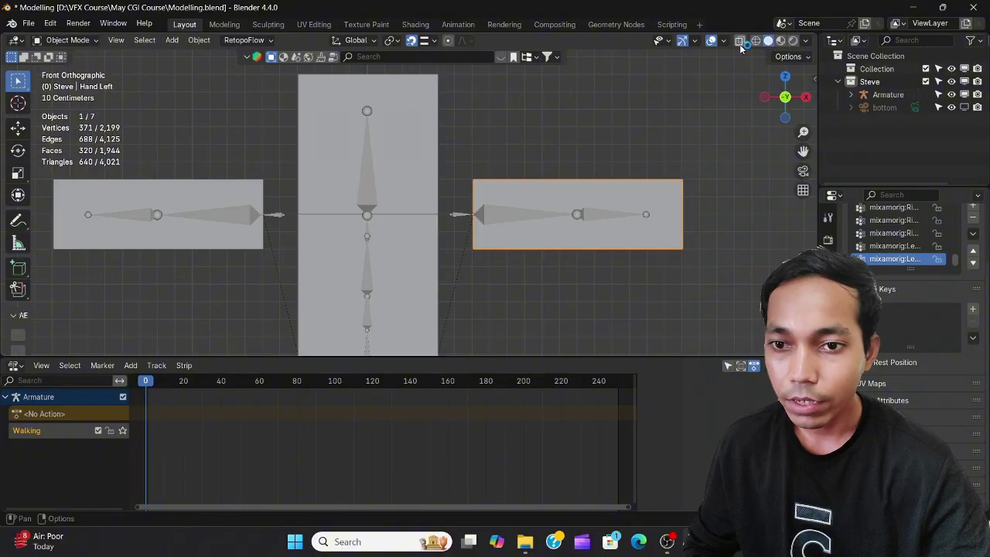
{"action": "middle_click_drag", "start_coordinate": [517, 277], "coordinate": [497, 225]}
{"action": "scroll", "coordinate": [517, 254], "scroll_direction": "down", "scroll_amount": 2}
{"action": "scroll", "coordinate": [492, 228], "scroll_direction": "down", "scroll_amount": 2}
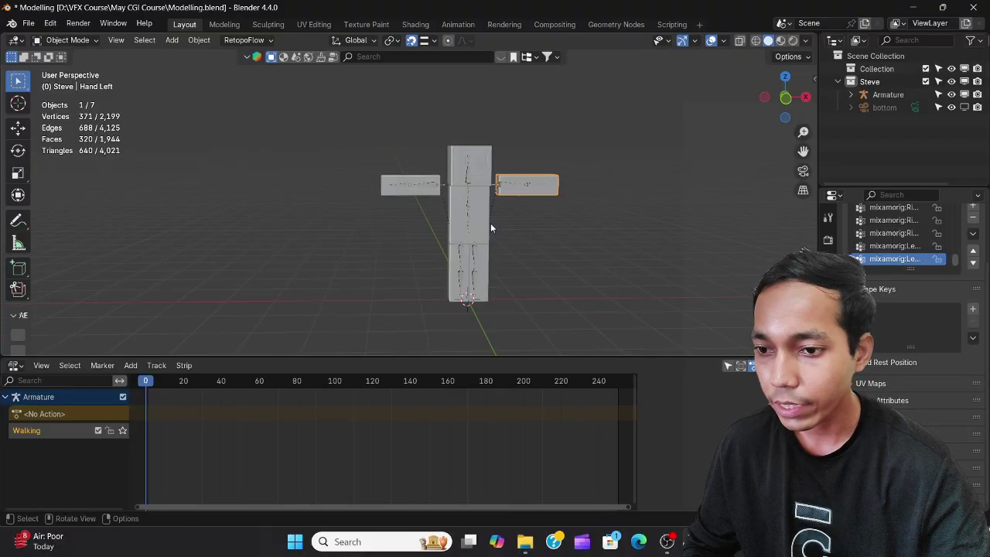
Apply Shade Auto Smooth with a 30° angle to Hand Right and the Body
{"action": "left_click", "coordinate": [412, 190]}
{"action": "scroll", "coordinate": [412, 190], "scroll_direction": "up", "scroll_amount": 4}
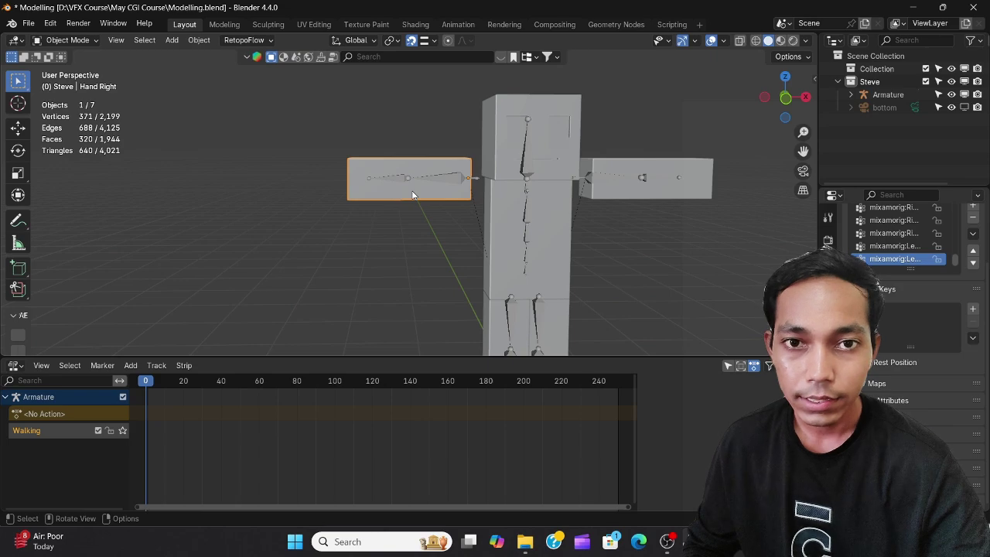
{"action": "right_click", "coordinate": [413, 194]}
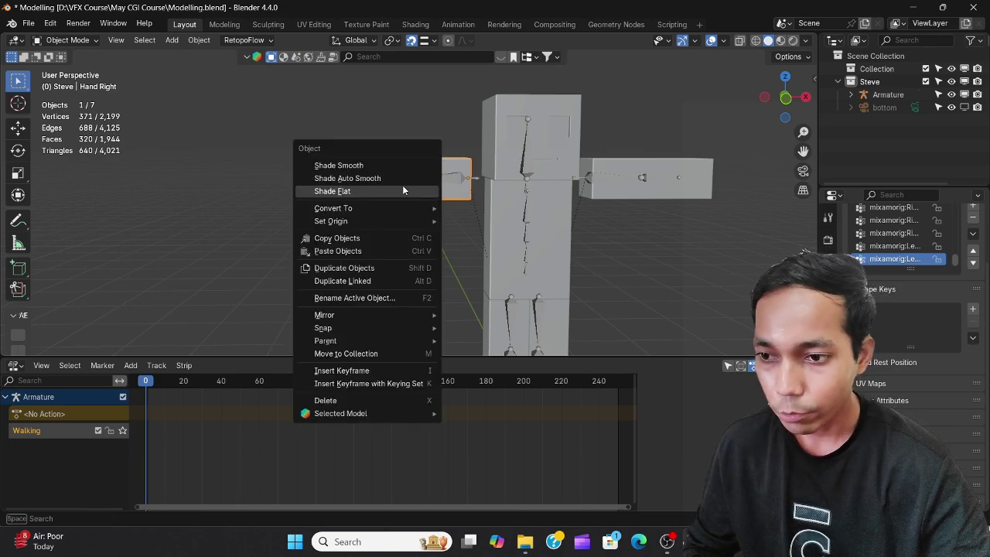
{"action": "left_click", "coordinate": [372, 180]}
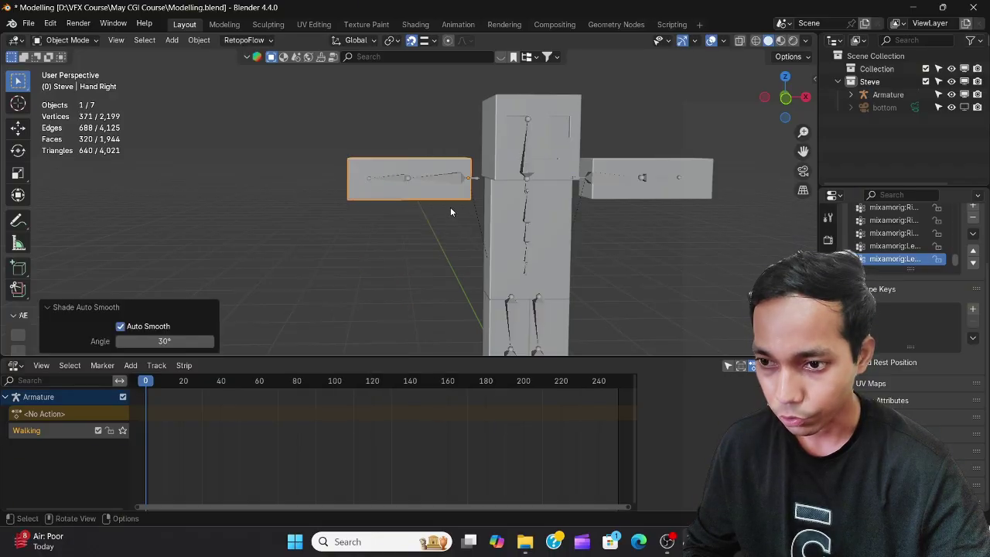
{"action": "left_click", "coordinate": [500, 228]}
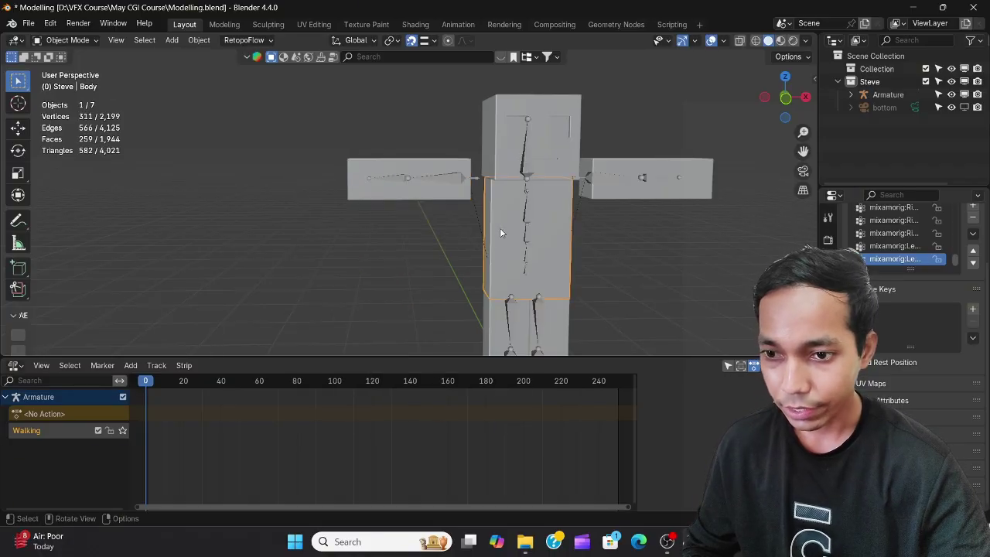
{"action": "right_click", "coordinate": [477, 224]}
{"action": "left_click", "coordinate": [477, 224]}
Apply Shade Auto Smooth to the Head and Hand Left
{"action": "left_click", "coordinate": [503, 141]}
{"action": "right_click", "coordinate": [504, 142]}
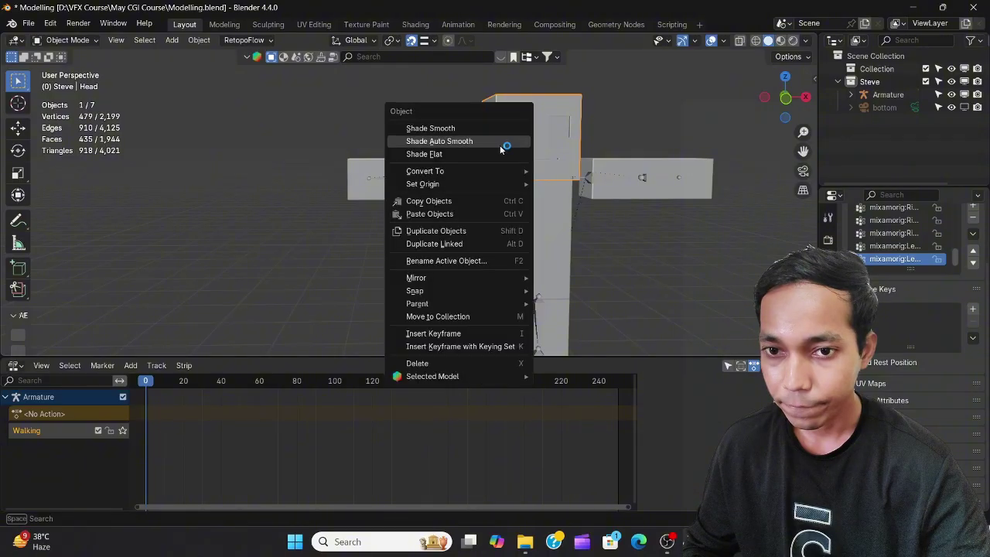
{"action": "left_click", "coordinate": [457, 141]}
{"action": "left_click", "coordinate": [604, 165]}
{"action": "right_click", "coordinate": [604, 164]}
{"action": "left_click", "coordinate": [571, 162]}
Apply Shade Auto Smooth to Leg Right and Leg Left, and leave nothing selected
{"action": "left_click", "coordinate": [500, 310]}
{"action": "right_click", "coordinate": [500, 308]}
{"action": "left_click", "coordinate": [451, 271]}
{"action": "right_click", "coordinate": [451, 271]}
{"action": "left_click", "coordinate": [438, 279]}
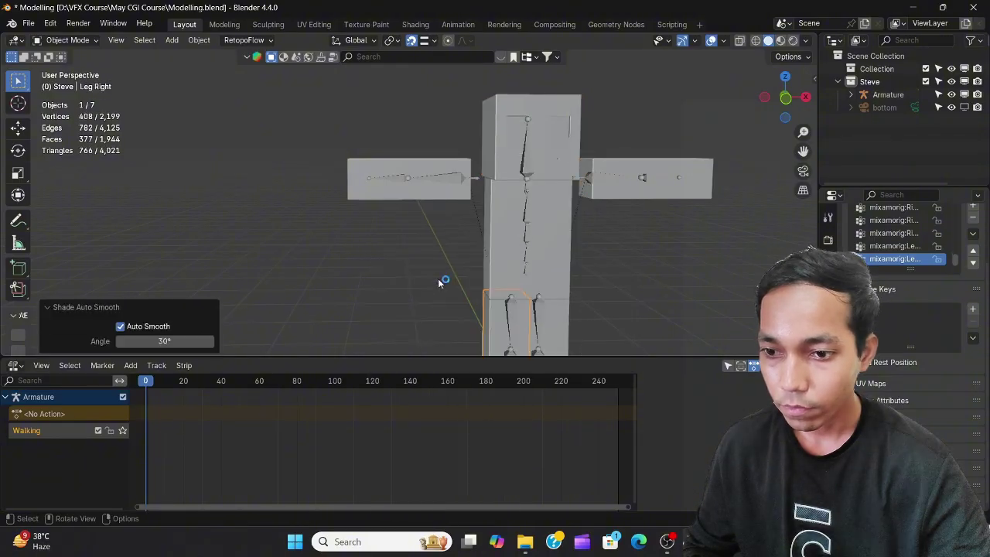
{"action": "left_click", "coordinate": [552, 315]}
{"action": "right_click", "coordinate": [552, 315]}
{"action": "left_click", "coordinate": [570, 277]}
{"action": "middle_click_drag", "start_coordinate": [569, 277], "coordinate": [457, 248], "text": "shift"}
{"action": "scroll", "coordinate": [509, 195], "scroll_direction": "down", "scroll_amount": 2}
{"action": "scroll", "coordinate": [512, 199], "scroll_direction": "down", "scroll_amount": 3}
{"action": "left_click", "coordinate": [570, 234]}
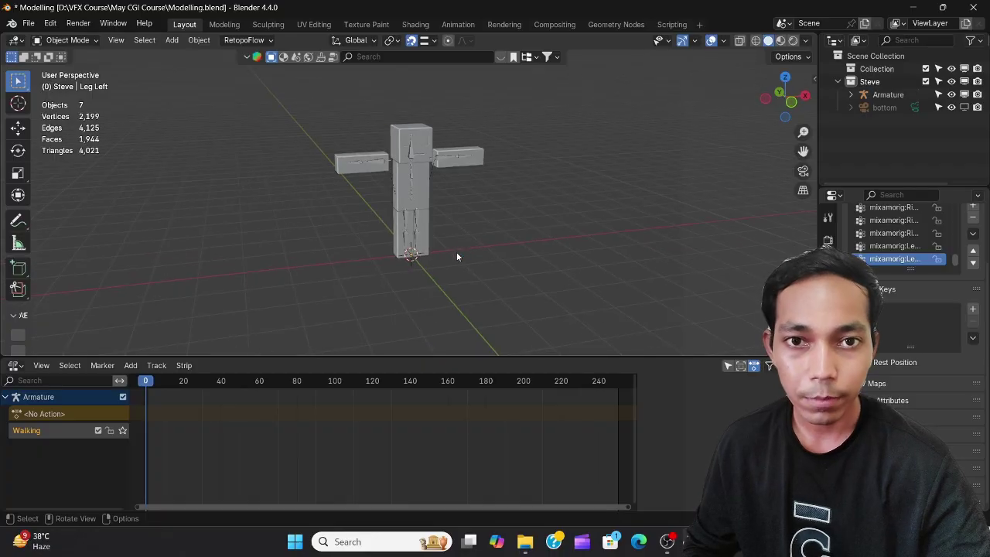
Add the Walking action as a strip at frame 0 on the armature's Walking track
{"action": "left_click", "coordinate": [130, 366]}
{"action": "left_click", "coordinate": [149, 381]}
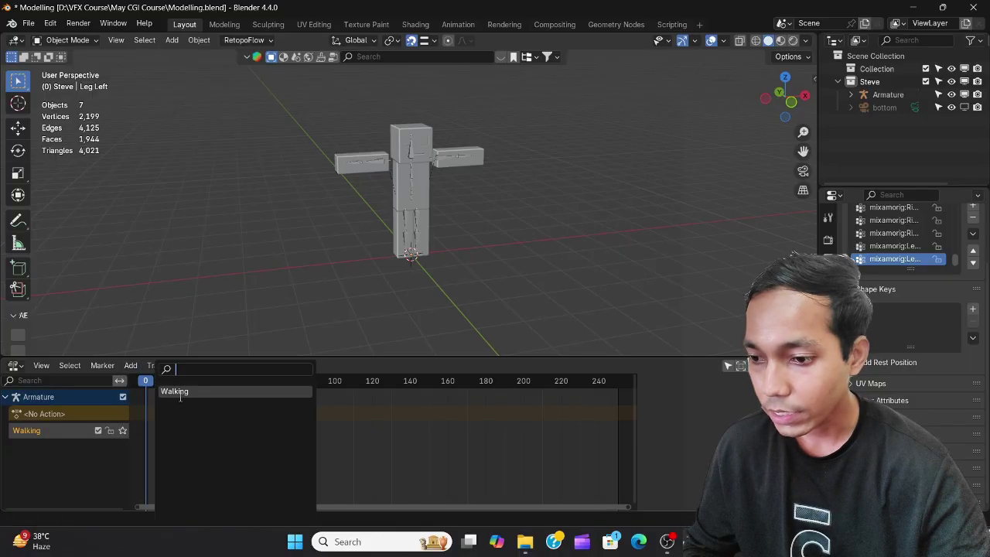
{"action": "left_click", "coordinate": [178, 391]}
{"action": "scroll", "coordinate": [407, 246], "scroll_direction": "up", "scroll_amount": 3}
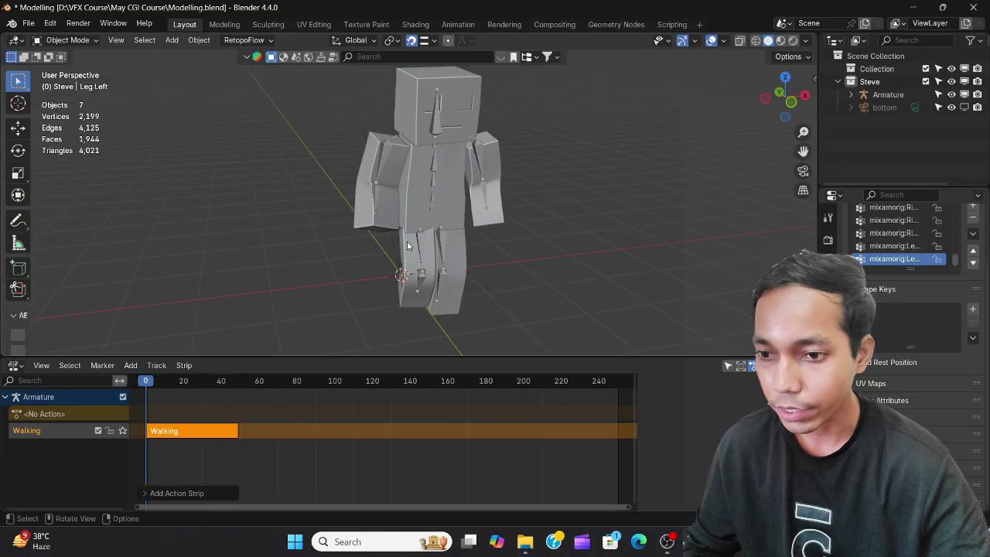
Play the walk to frame 41 and examine how the legs, shoulders and arms deform from several angles
{"action": "scroll", "coordinate": [390, 268], "scroll_direction": "down", "scroll_amount": 2}
{"action": "scroll", "coordinate": [391, 279], "scroll_direction": "up", "scroll_amount": 8}
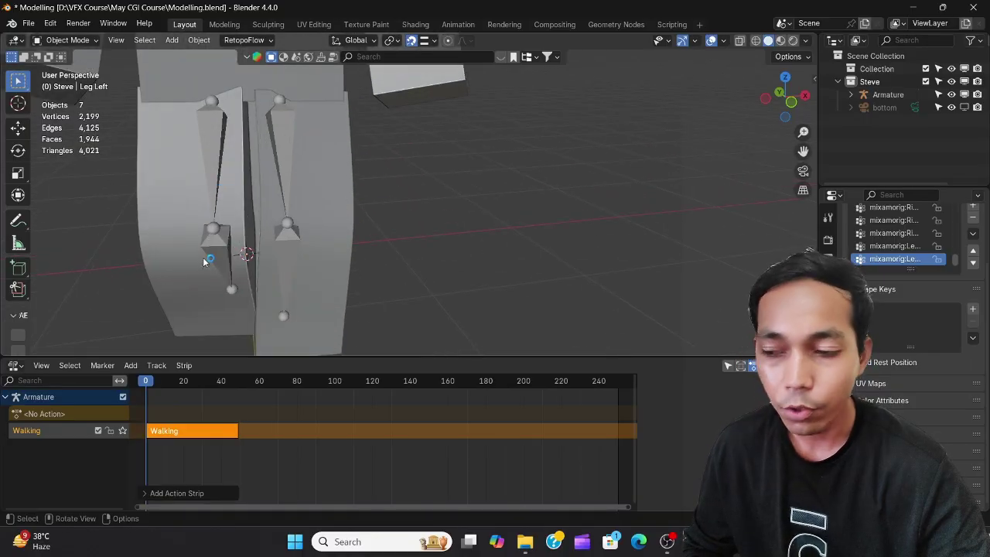
{"action": "scroll", "coordinate": [208, 252], "scroll_direction": "down", "scroll_amount": 8}
{"action": "middle_click_drag", "start_coordinate": [207, 255], "coordinate": [272, 239]}
{"action": "key", "text": "space"}
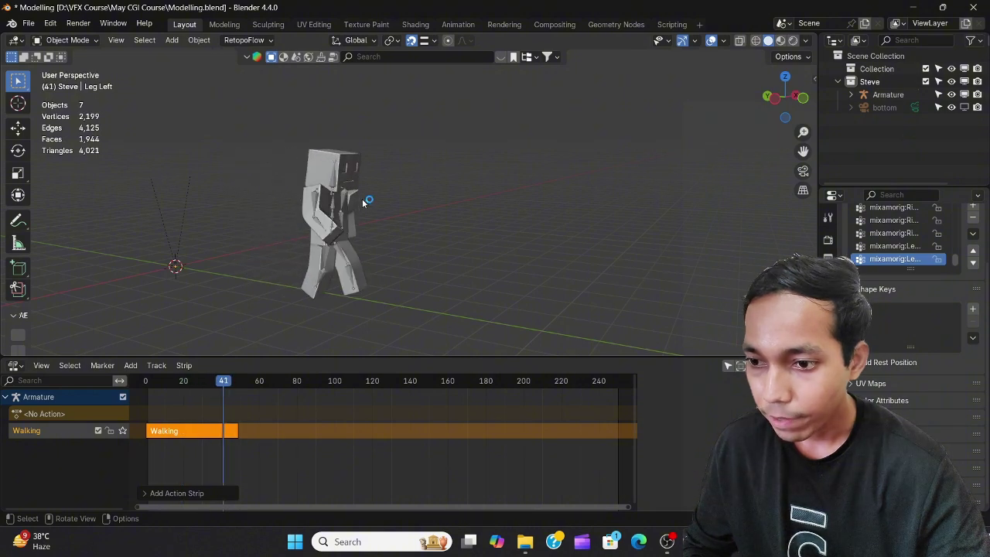
{"action": "scroll", "coordinate": [329, 199], "scroll_direction": "up", "scroll_amount": 10}
{"action": "middle_click_drag", "start_coordinate": [441, 221], "coordinate": [364, 184]}
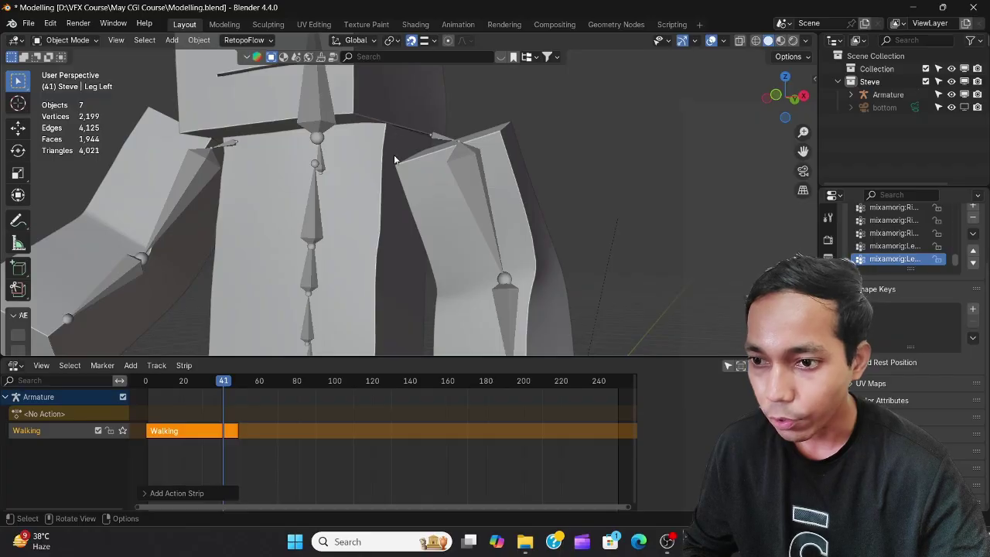
{"action": "middle_click_drag", "start_coordinate": [386, 148], "coordinate": [351, 166]}
{"action": "scroll", "coordinate": [395, 155], "scroll_direction": "down", "scroll_amount": 5}
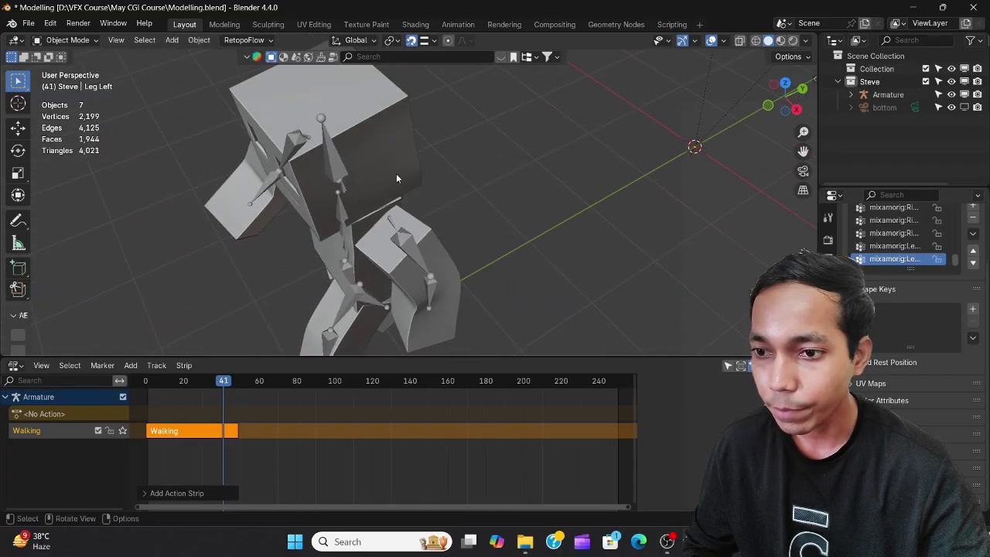
{"action": "middle_click_drag", "start_coordinate": [320, 121], "coordinate": [407, 129]}
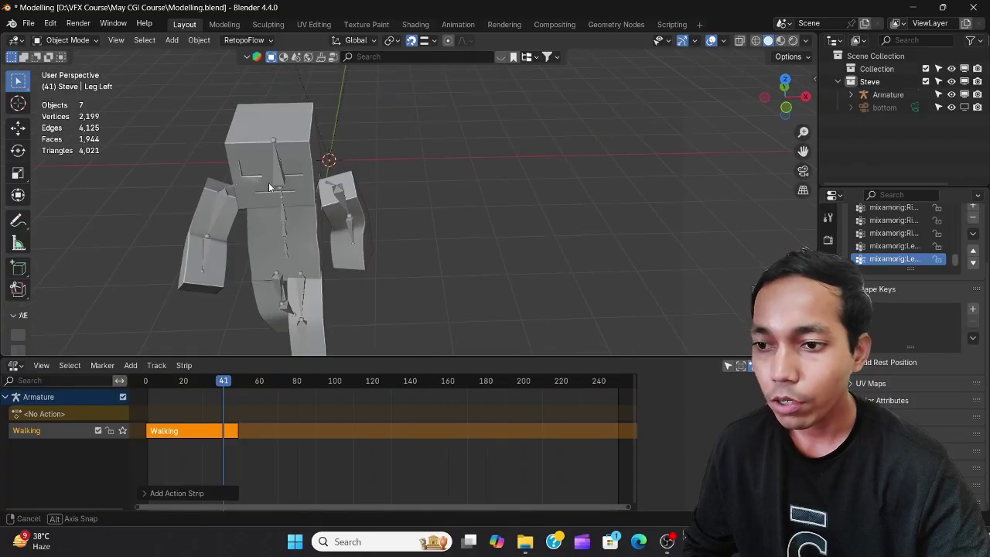
{"action": "middle_click_drag", "start_coordinate": [270, 185], "coordinate": [355, 157]}
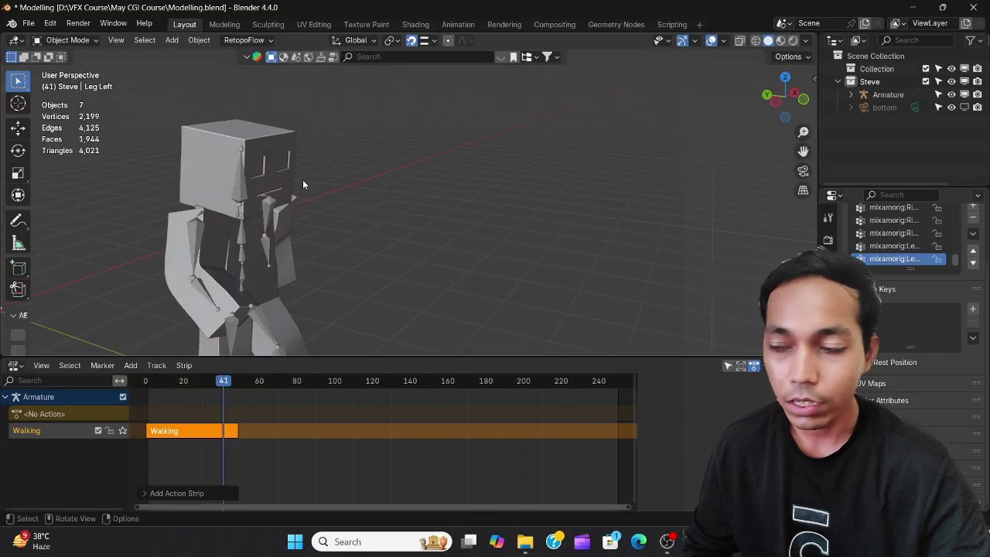
{"action": "scroll", "coordinate": [302, 179], "scroll_direction": "down", "scroll_amount": 3}
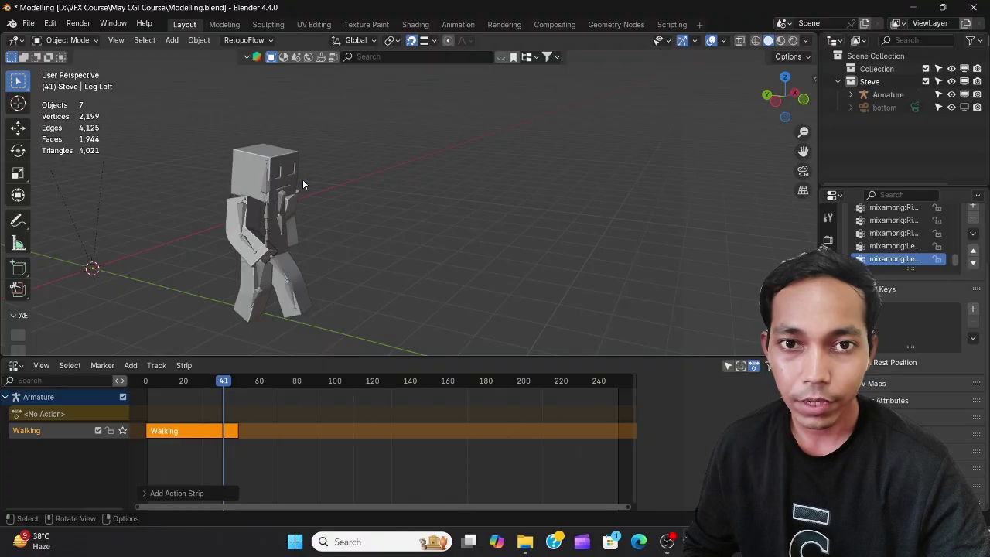
Delete the Walking strip and reset the armature to its T-pose with Zero Out Rig
{"action": "left_click", "coordinate": [195, 433]}
{"action": "key", "text": "x"}
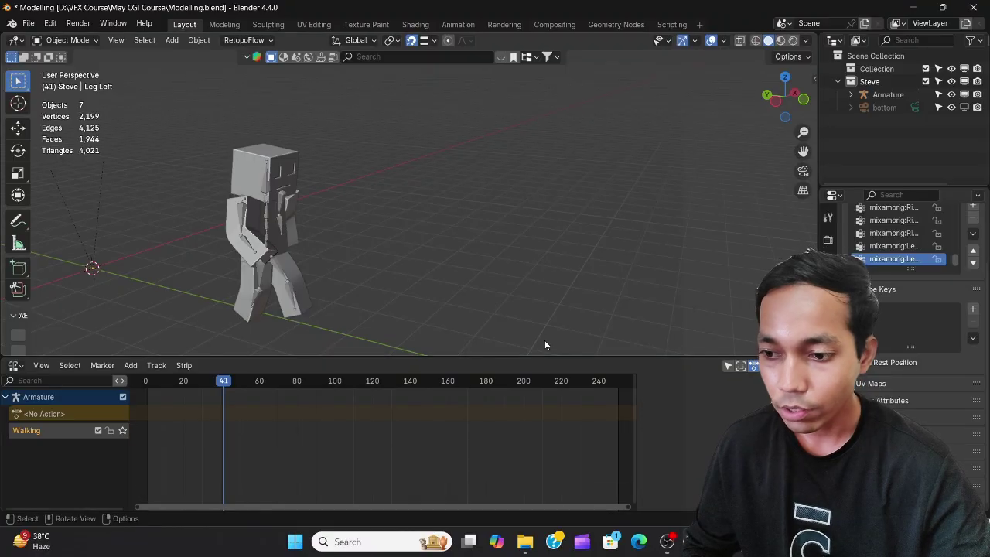
{"action": "left_click", "coordinate": [268, 192]}
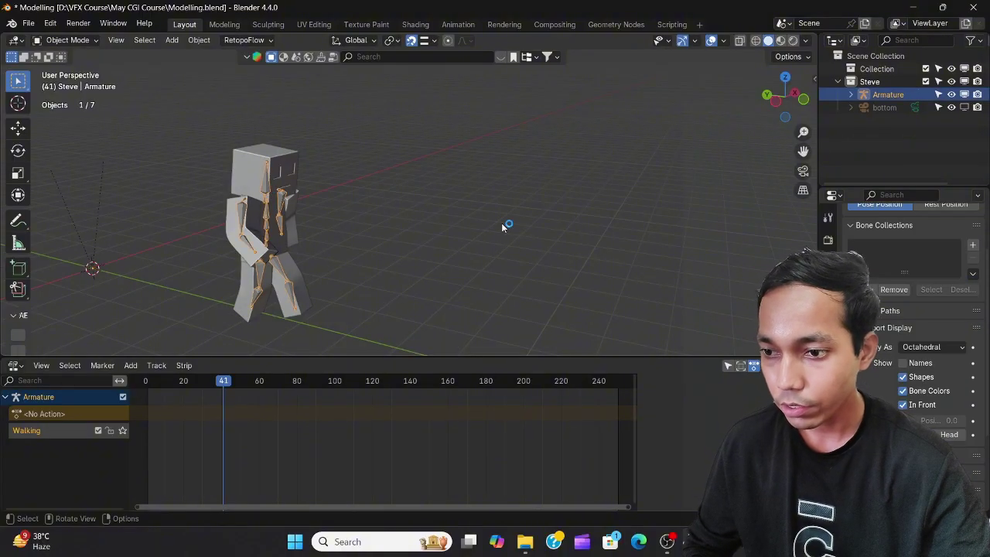
{"action": "key", "text": "n"}
{"action": "left_click", "coordinate": [676, 152]}
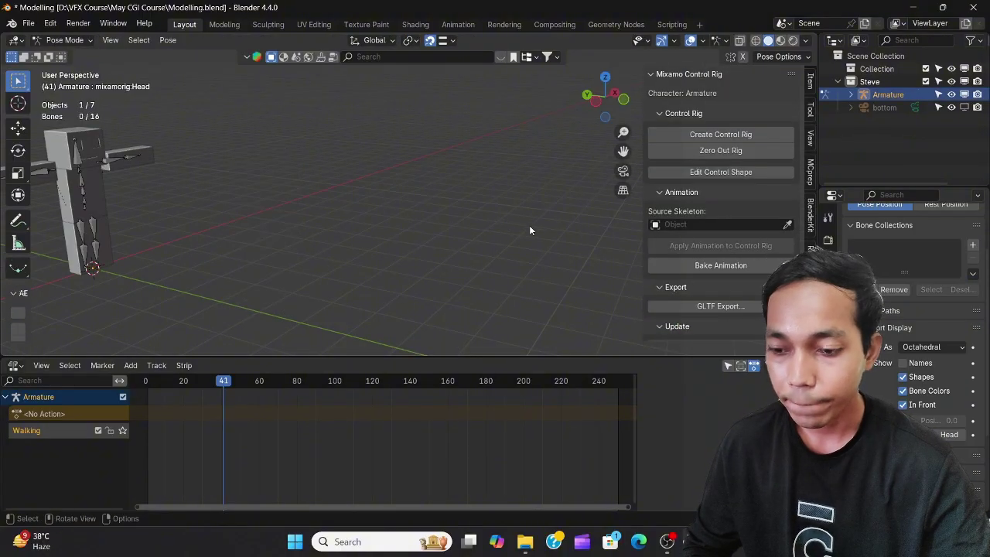
{"action": "key", "text": "n"}
{"action": "middle_click_drag", "start_coordinate": [461, 213], "coordinate": [281, 251]}
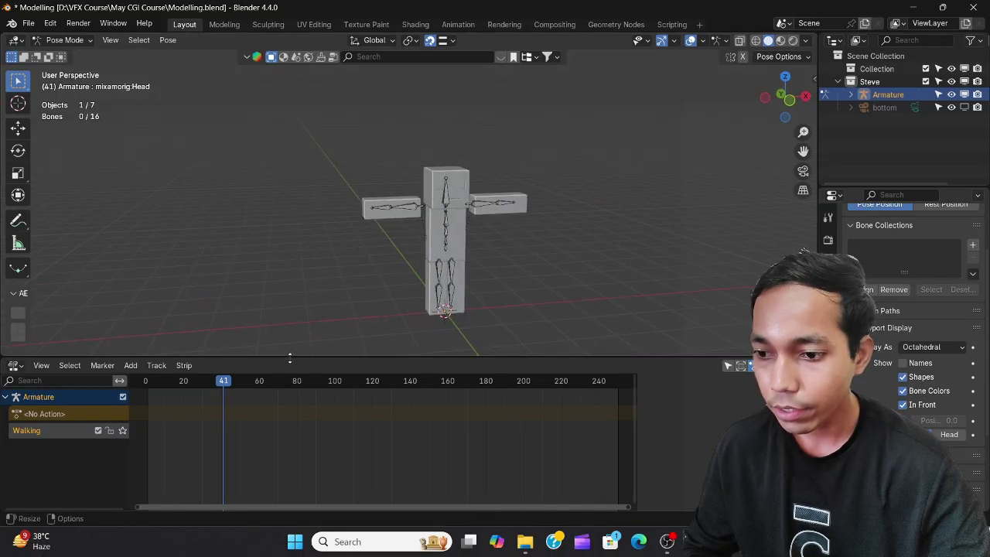
Shrink the animation editor to enlarge the 3D viewport around the character
{"action": "left_click_drag", "start_coordinate": [289, 357], "coordinate": [290, 462]}
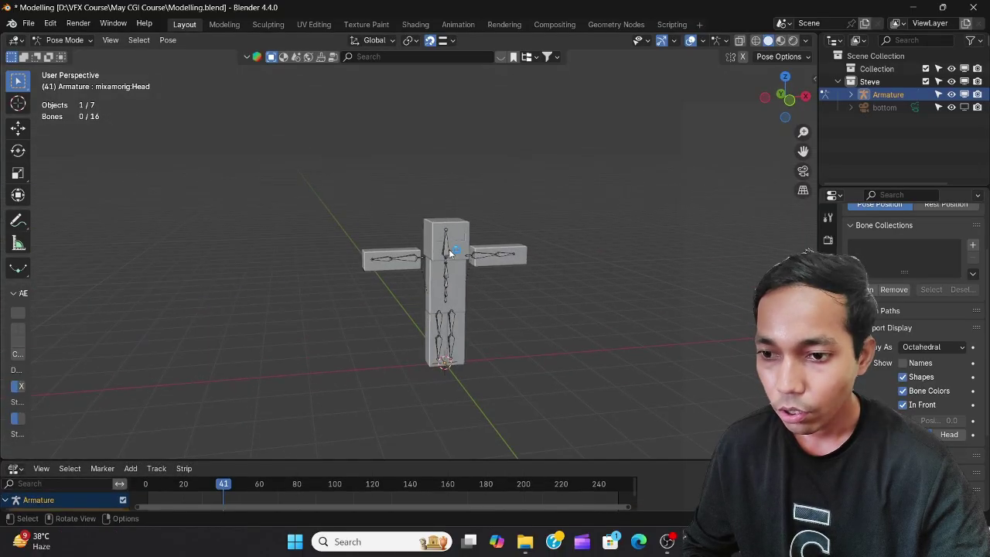
{"action": "scroll", "coordinate": [461, 270], "scroll_direction": "up", "scroll_amount": 3}
{"action": "mouse_move", "coordinate": [475, 274]}
{"action": "middle_mouse_down"}
{"action": "mouse_move", "coordinate": [429, 270]}
{"action": "mouse_move", "coordinate": [461, 261]}
{"action": "middle_mouse_up"}
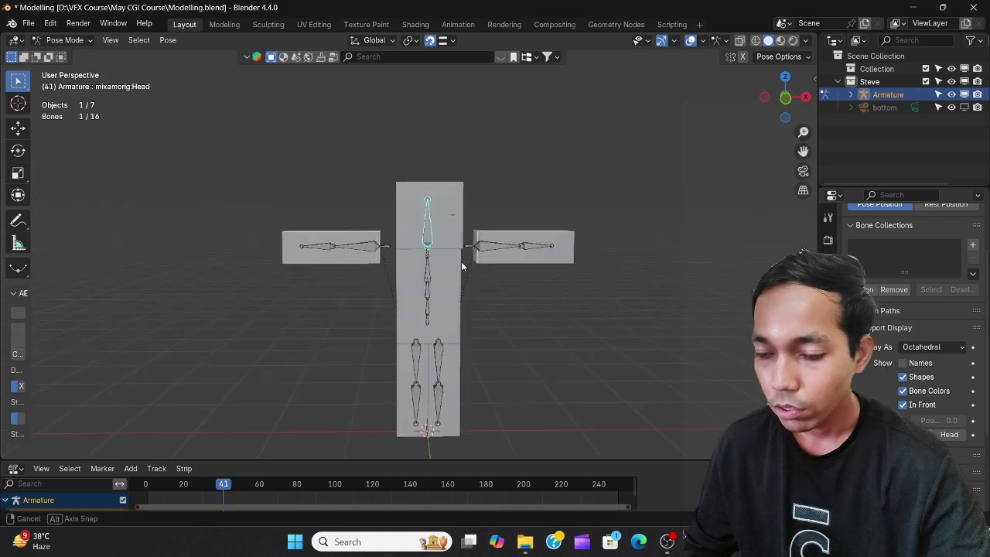
Return the armature to Object Mode and save Modelling.blend
{"action": "left_click", "coordinate": [58, 40]}
{"action": "left_click", "coordinate": [63, 49]}
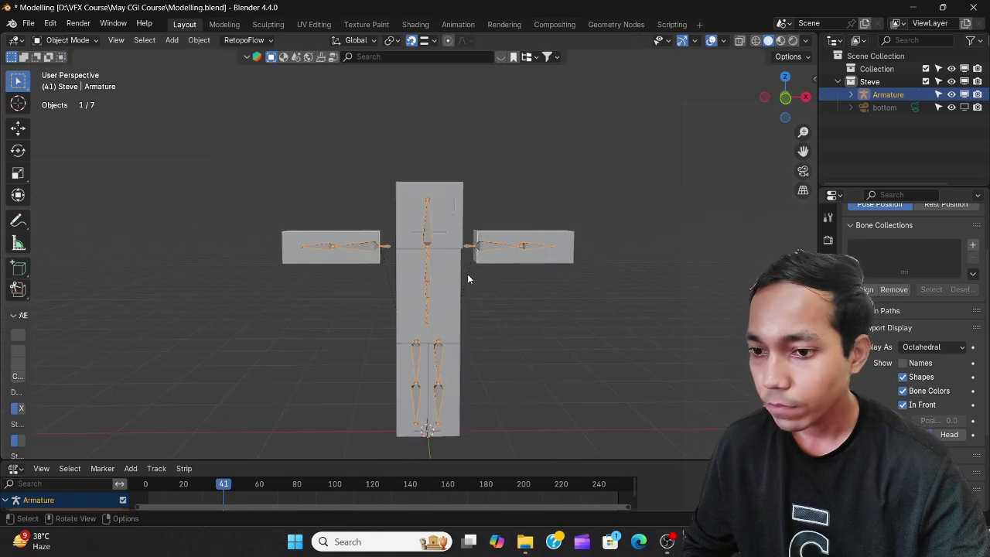
{"action": "key", "text": "ctrl+s"}
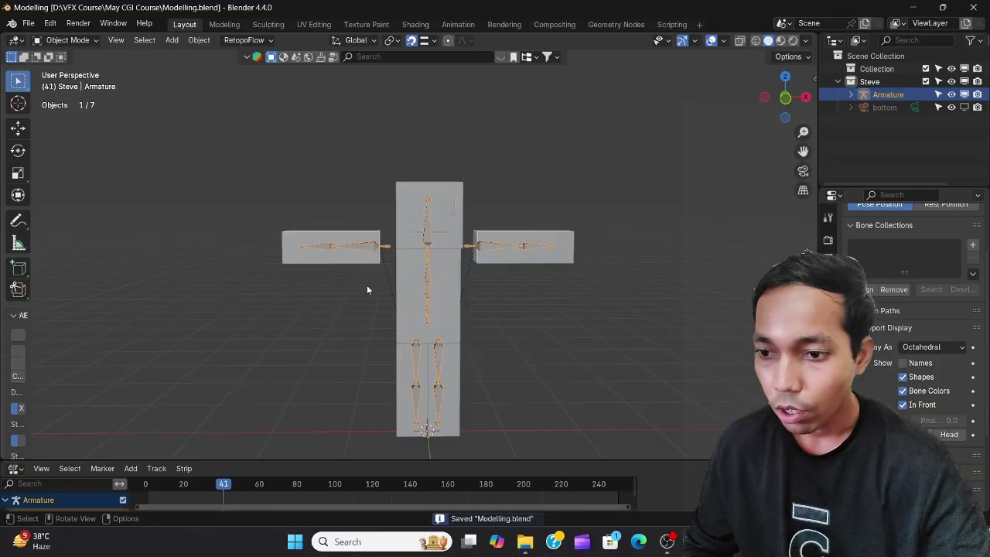
{"action": "scroll", "coordinate": [357, 285], "scroll_direction": "up", "scroll_amount": 2}
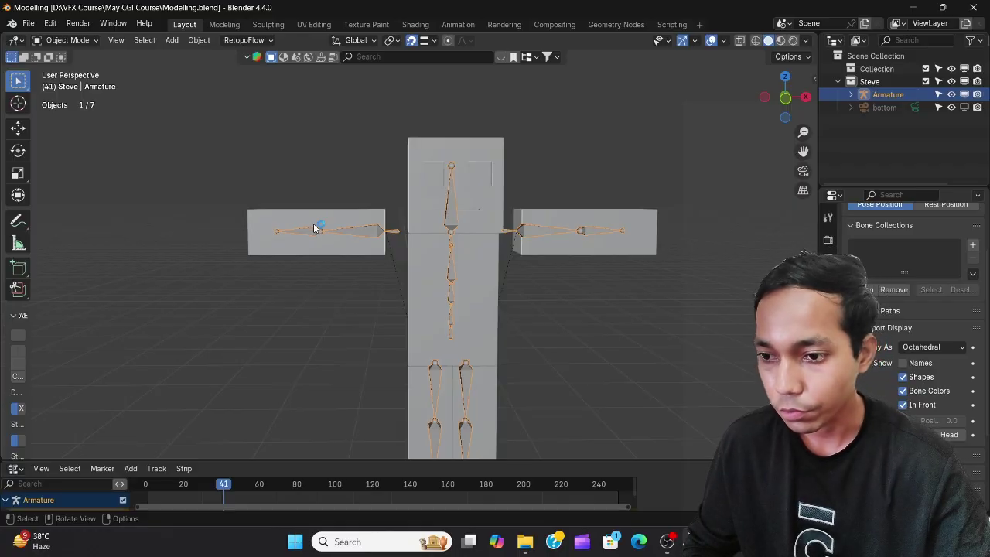
Add the head mesh to the armature selection, enter Weight Paint mode and activate the Gradient tool
{"action": "left_click", "coordinate": [416, 195], "text": "shift"}
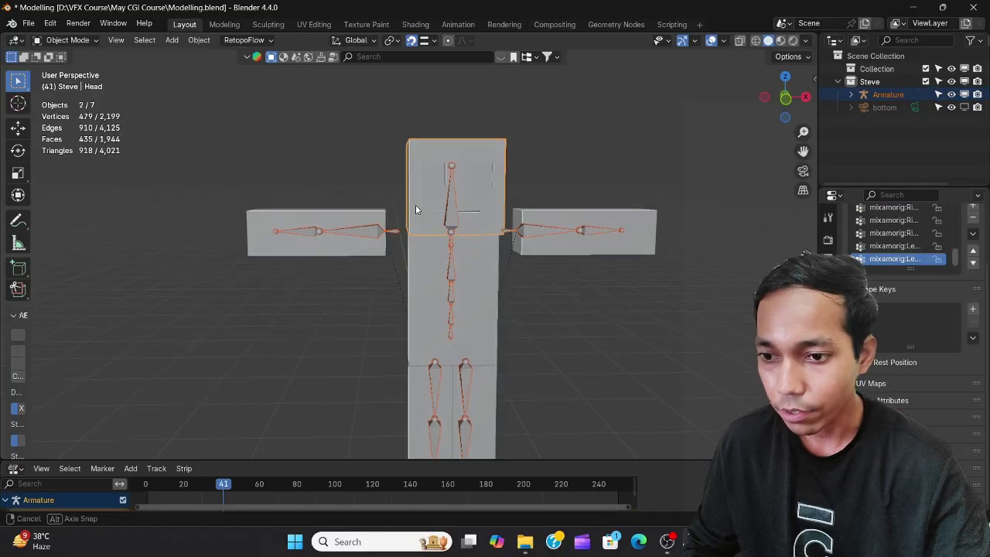
{"action": "middle_click_drag", "start_coordinate": [415, 204], "coordinate": [429, 213]}
{"action": "left_click", "coordinate": [76, 38]}
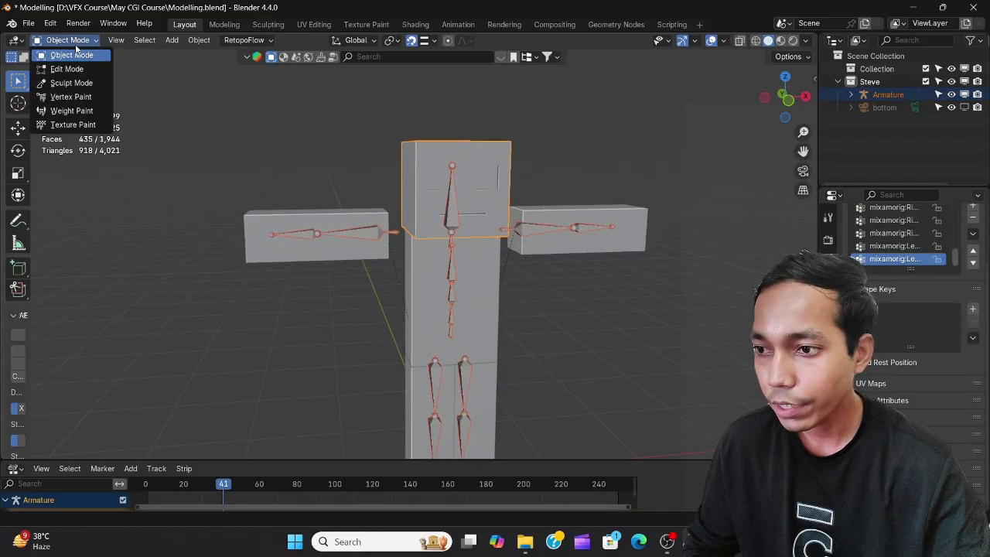
{"action": "left_click", "coordinate": [72, 111]}
{"action": "scroll", "coordinate": [445, 222], "scroll_direction": "up", "scroll_amount": 3}
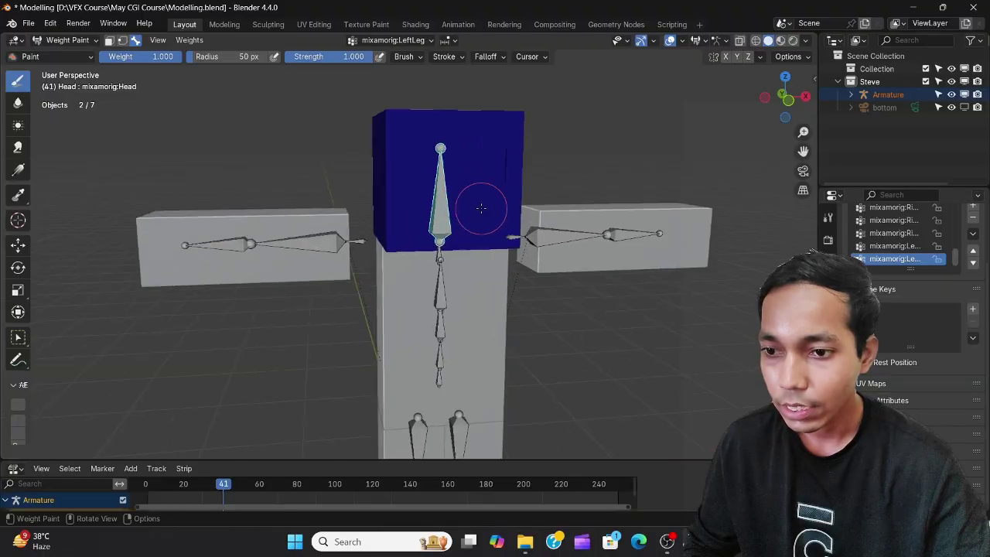
{"action": "mouse_move", "coordinate": [433, 227]}
{"action": "middle_mouse_down"}
{"action": "mouse_move", "coordinate": [616, 242]}
{"action": "mouse_move", "coordinate": [459, 245]}
{"action": "middle_mouse_up"}
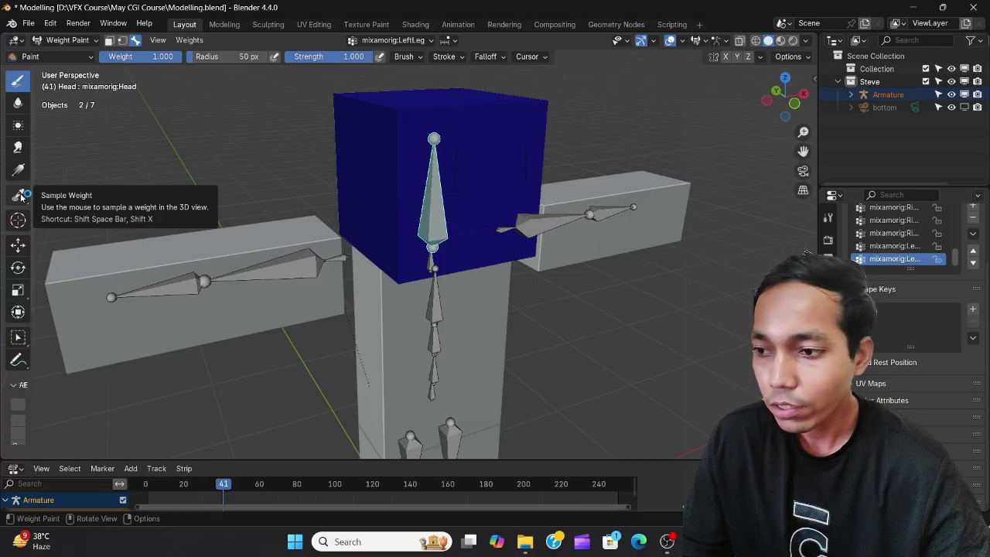
{"action": "left_click", "coordinate": [18, 170]}
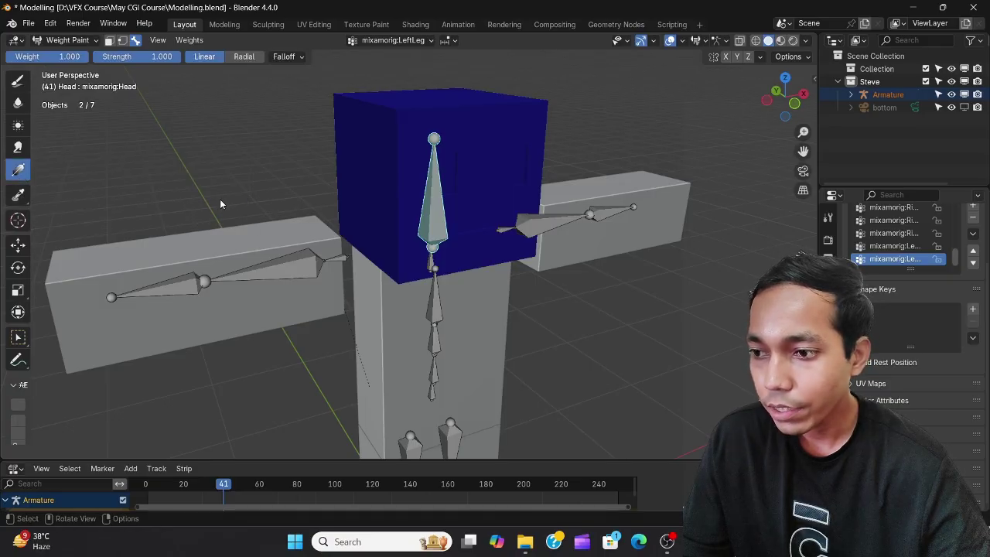
Examine the head mesh's weights for the head, right shoulder and left shoulder bones
{"action": "left_click", "coordinate": [439, 225], "text": "ctrl"}
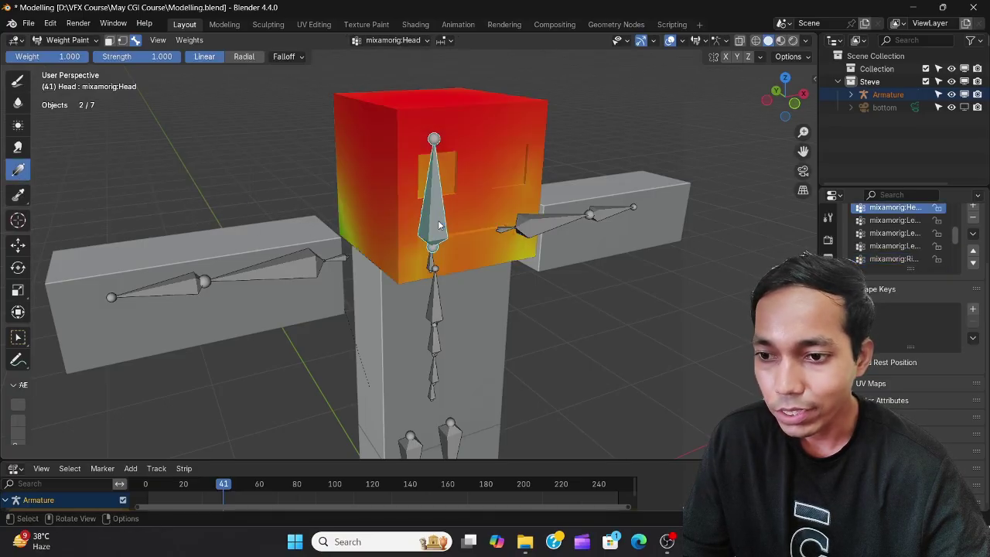
{"action": "mouse_move", "coordinate": [439, 225]}
{"action": "middle_mouse_down"}
{"action": "mouse_move", "coordinate": [392, 174]}
{"action": "mouse_move", "coordinate": [420, 161]}
{"action": "mouse_move", "coordinate": [469, 176]}
{"action": "mouse_move", "coordinate": [433, 243]}
{"action": "middle_mouse_up"}
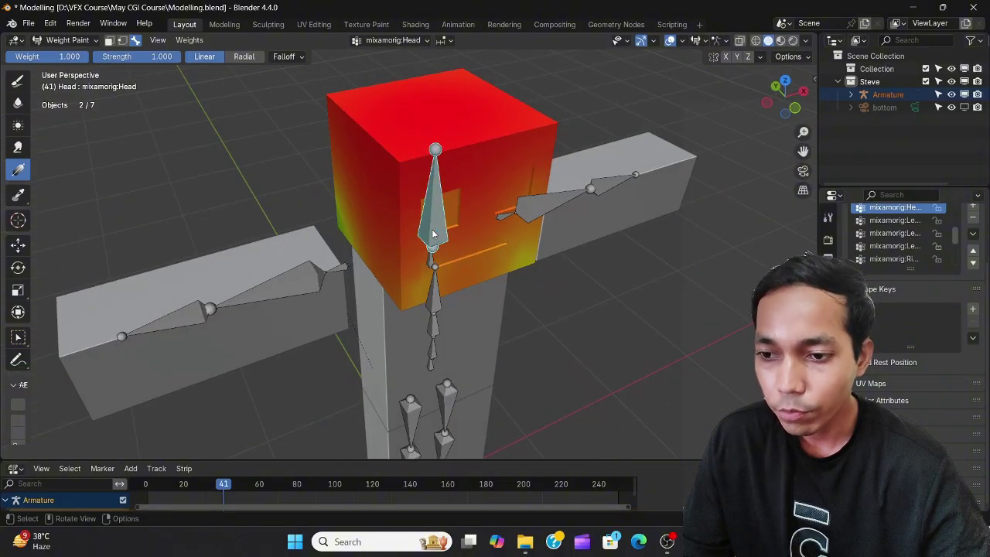
{"action": "middle_click_drag", "start_coordinate": [350, 207], "coordinate": [325, 250]}
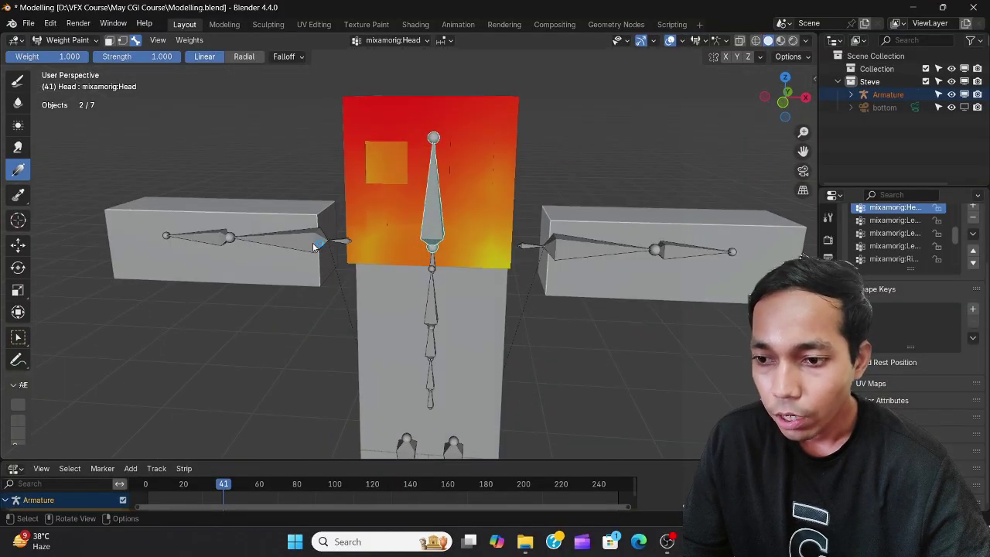
{"action": "left_click", "coordinate": [344, 243]}
{"action": "middle_click_drag", "start_coordinate": [343, 246], "coordinate": [378, 260]}
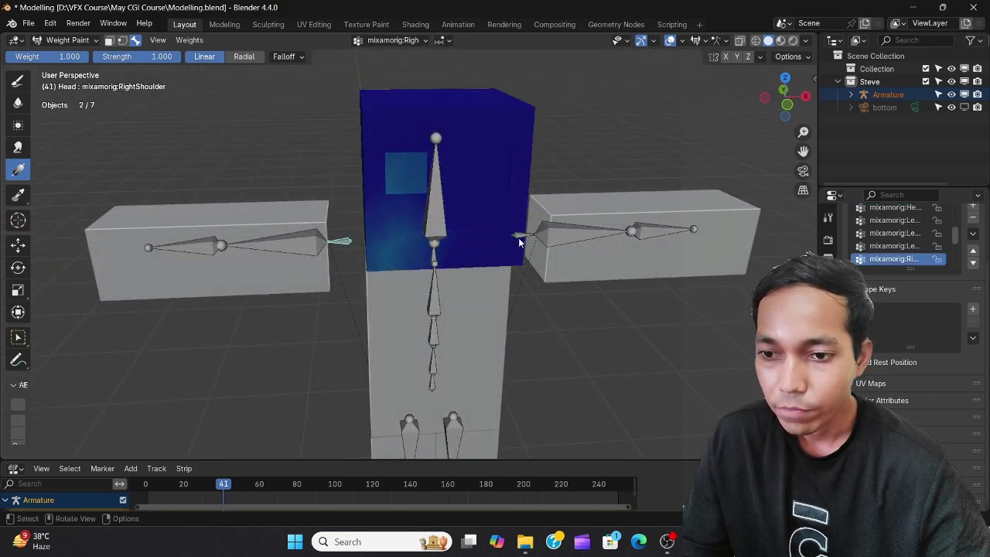
{"action": "left_click", "coordinate": [520, 234]}
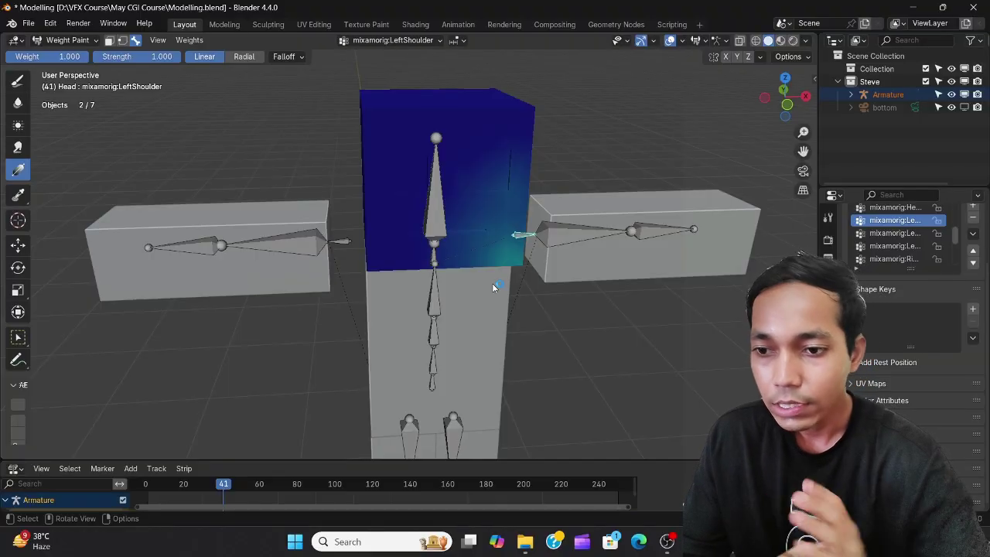
{"action": "left_click", "coordinate": [441, 236]}
{"action": "middle_click_drag", "start_coordinate": [442, 236], "coordinate": [465, 228]}
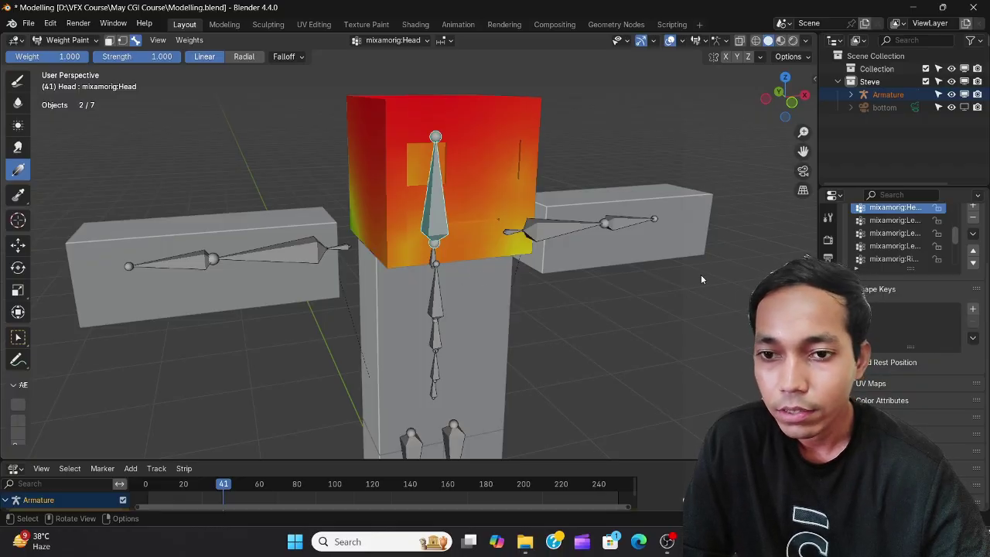
Switch to wireframe shading and fill the whole head mesh with weight 1.000 for the head bone from front and back
{"action": "left_click", "coordinate": [755, 40]}
{"action": "middle_click_drag", "start_coordinate": [495, 256], "coordinate": [545, 252]}
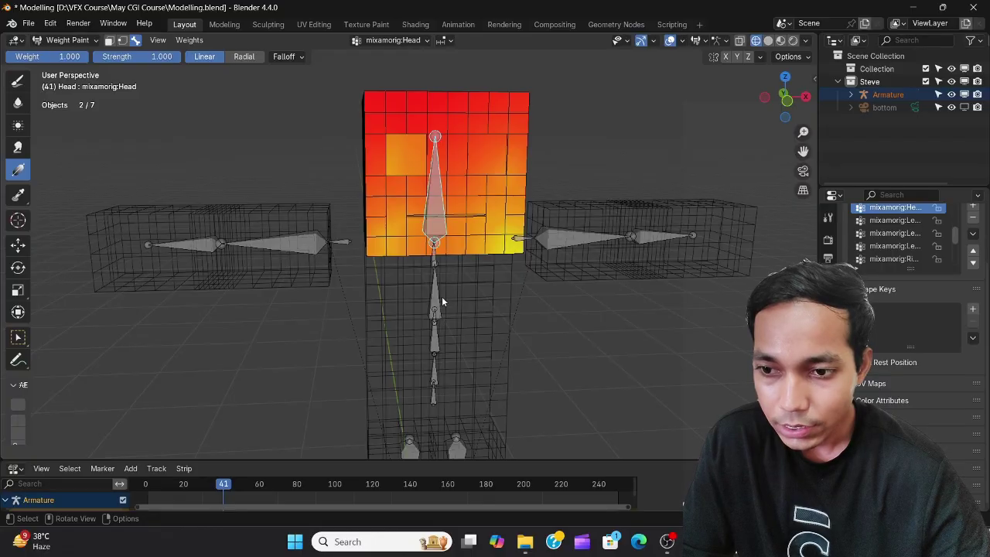
{"action": "left_click_drag", "start_coordinate": [442, 301], "coordinate": [447, 48]}
{"action": "middle_click_drag", "start_coordinate": [402, 250], "coordinate": [445, 256]}
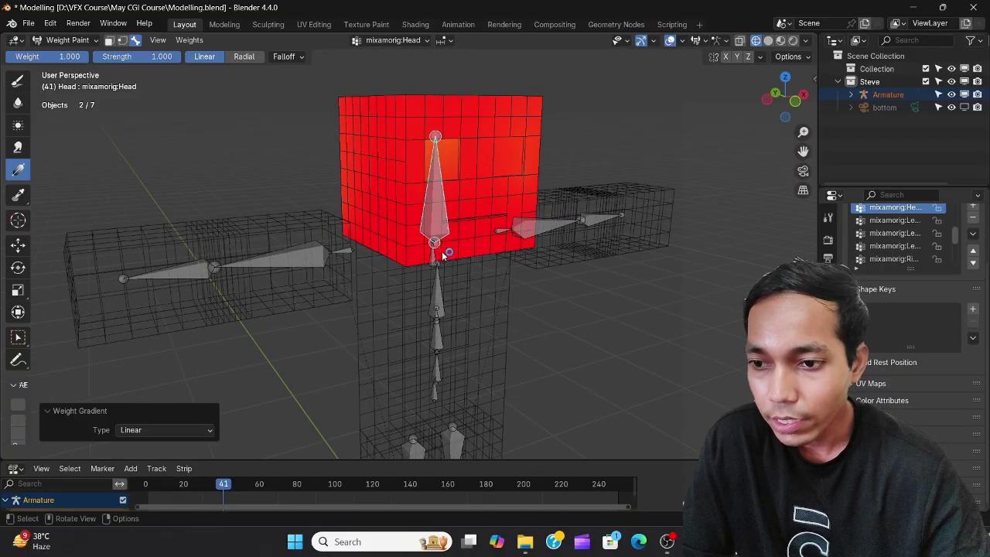
{"action": "left_click_drag", "start_coordinate": [462, 242], "coordinate": [462, 153]}
{"action": "middle_click_drag", "start_coordinate": [463, 155], "coordinate": [266, 233]}
{"action": "left_click_drag", "start_coordinate": [443, 248], "coordinate": [442, 248]}
{"action": "left_click_drag", "start_coordinate": [452, 56], "coordinate": [453, 56]}
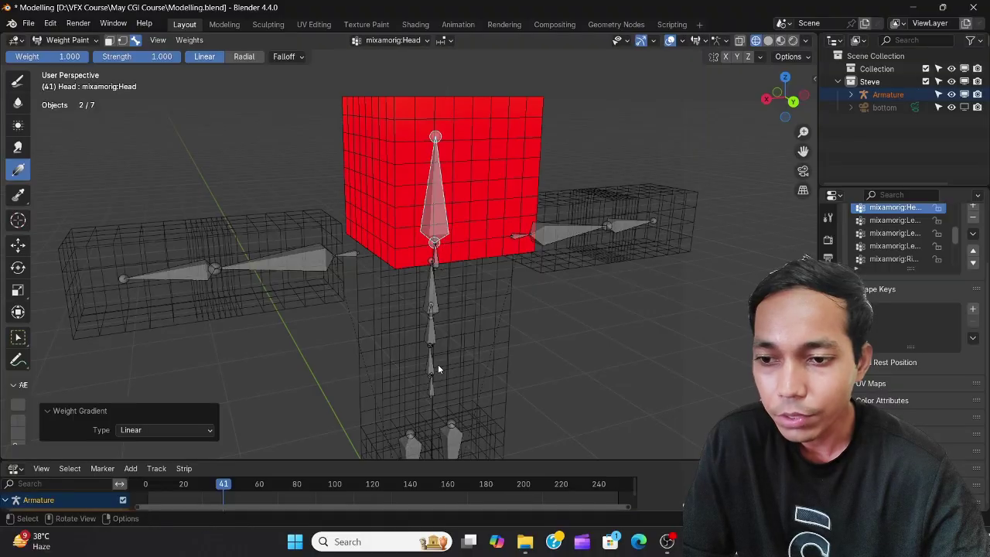
Set the gradient weight to 0.000 and clear the Spine2 bone's influence from the head mesh
{"action": "scroll", "coordinate": [441, 309], "scroll_direction": "up", "scroll_amount": 3}
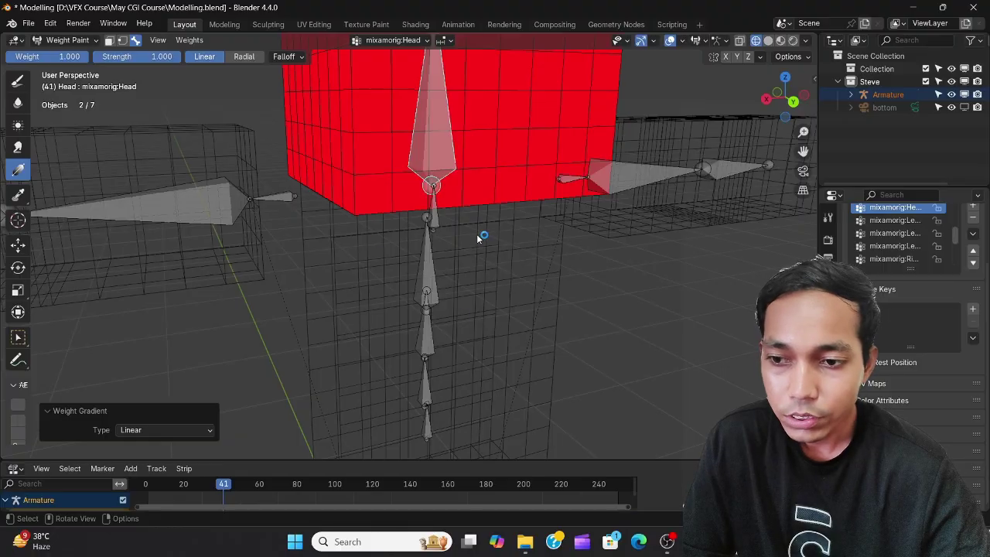
{"action": "middle_click_drag", "start_coordinate": [478, 238], "coordinate": [431, 279]}
{"action": "left_click", "coordinate": [430, 226], "text": "ctrl"}
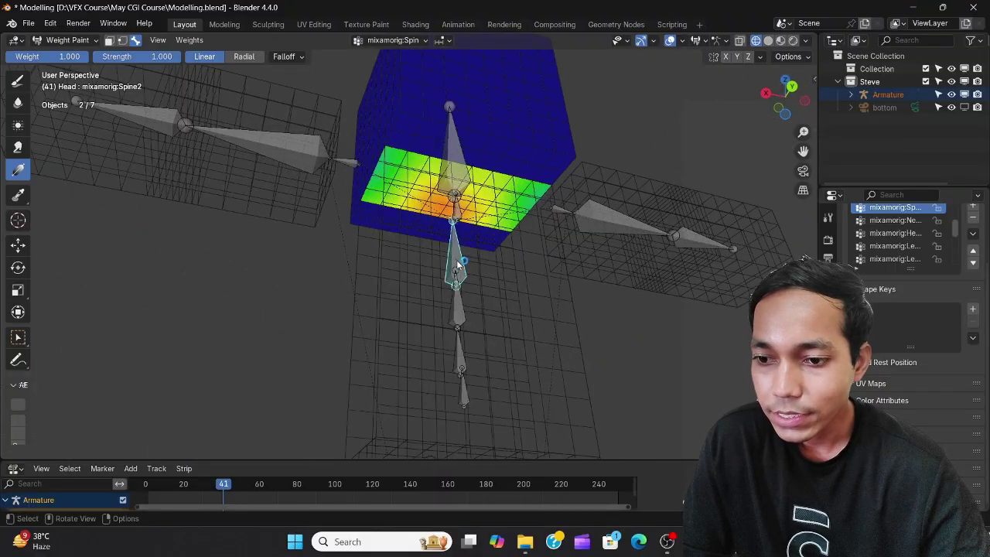
{"action": "middle_click_drag", "start_coordinate": [460, 212], "coordinate": [452, 230]}
{"action": "middle_click_drag", "start_coordinate": [453, 189], "coordinate": [414, 183]}
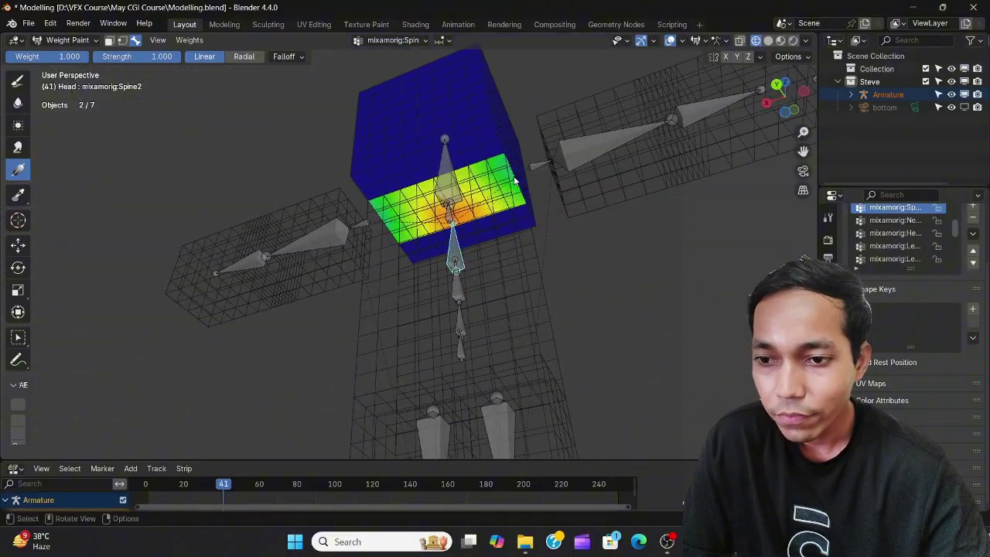
{"action": "middle_click_drag", "start_coordinate": [439, 215], "coordinate": [266, 150]}
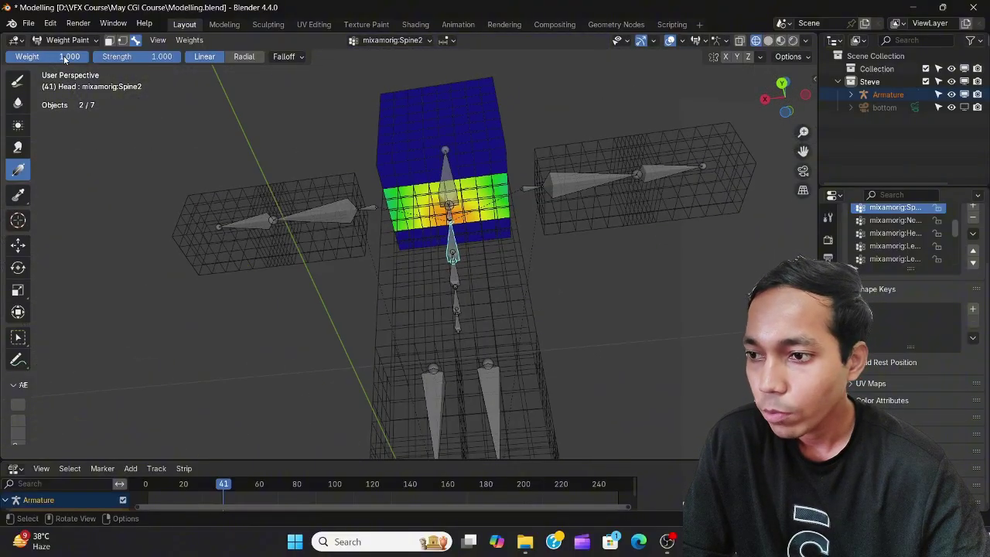
{"action": "left_click_drag", "start_coordinate": [78, 58], "coordinate": [16, 59]}
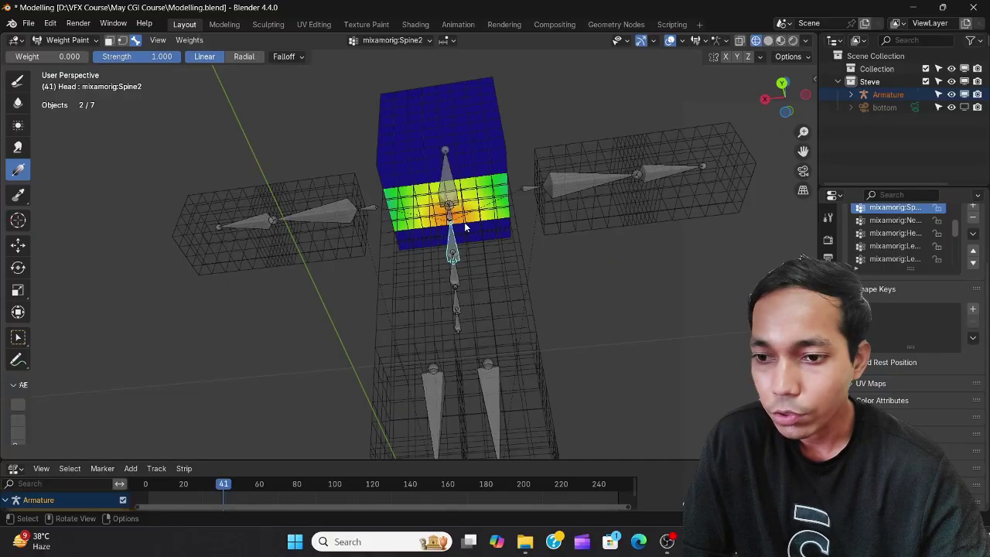
{"action": "left_click_drag", "start_coordinate": [456, 223], "coordinate": [464, 48]}
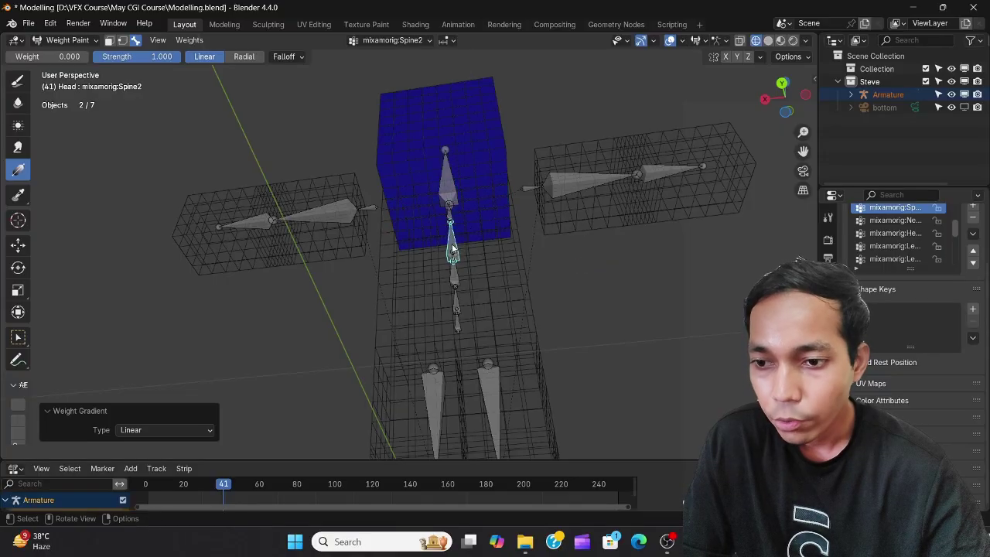
Clear the Neck bone's influence from the entire head mesh with zero-weight gradients
{"action": "middle_click_drag", "start_coordinate": [455, 108], "coordinate": [447, 183]}
{"action": "scroll", "coordinate": [446, 182], "scroll_direction": "up", "scroll_amount": 4}
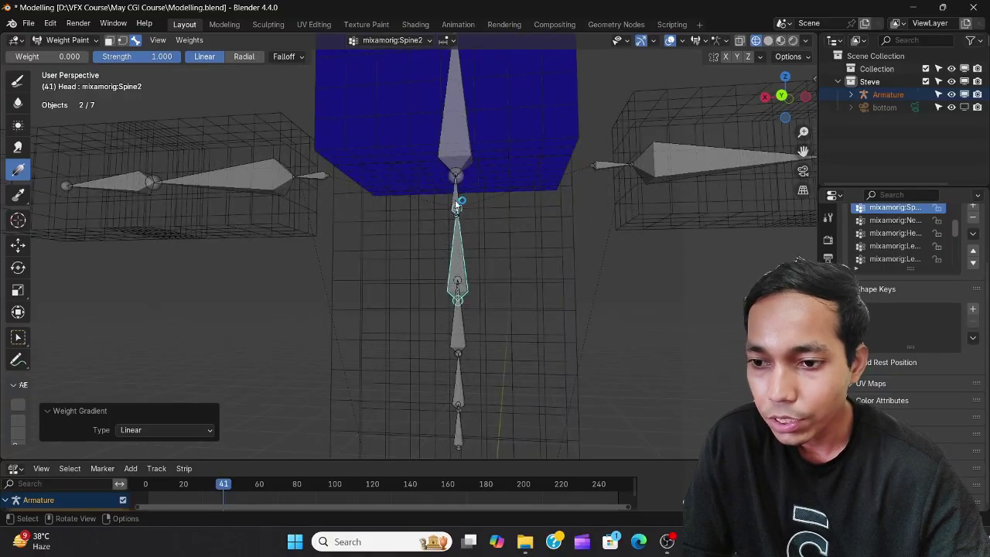
{"action": "left_click", "coordinate": [456, 204], "text": "ctrl"}
{"action": "left_click_drag", "start_coordinate": [463, 189], "coordinate": [466, 132]}
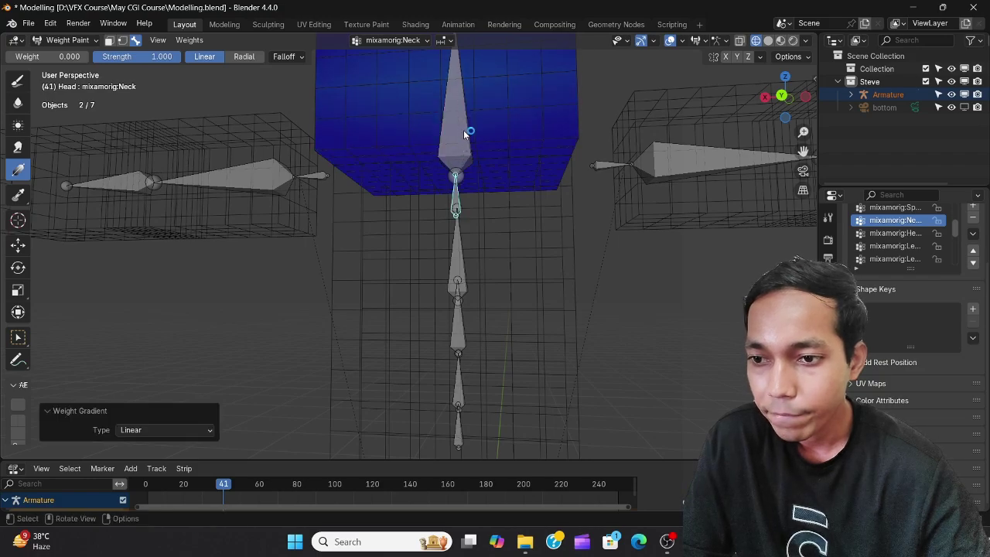
{"action": "middle_click_drag", "start_coordinate": [467, 132], "coordinate": [469, 206]}
{"action": "left_click_drag", "start_coordinate": [469, 205], "coordinate": [484, 94]}
{"action": "scroll", "coordinate": [490, 205], "scroll_direction": "down", "scroll_amount": 4}
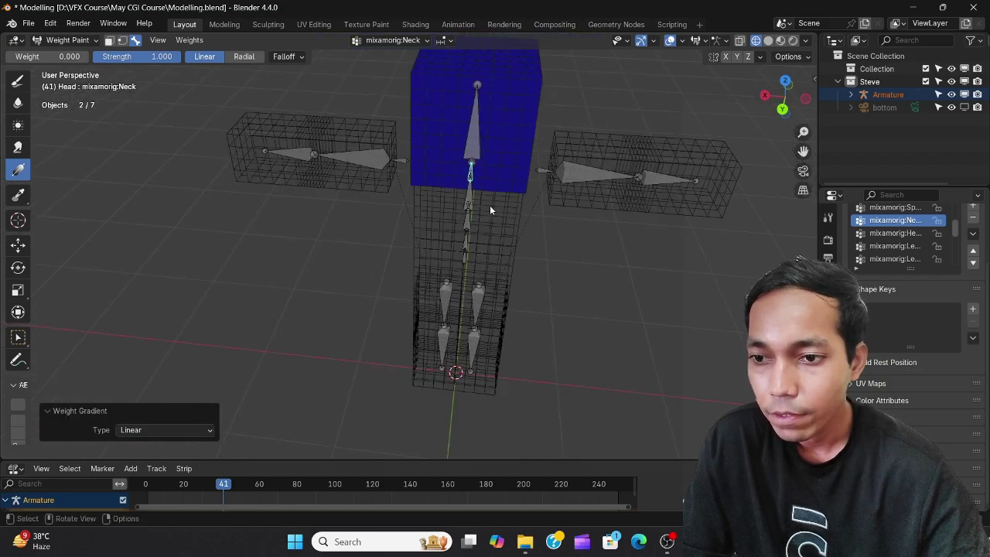
Remove the RightShoulder and LeftShoulder bones' influence from the head mesh with zero-weight gradients
{"action": "left_click", "coordinate": [546, 179], "text": "ctrl"}
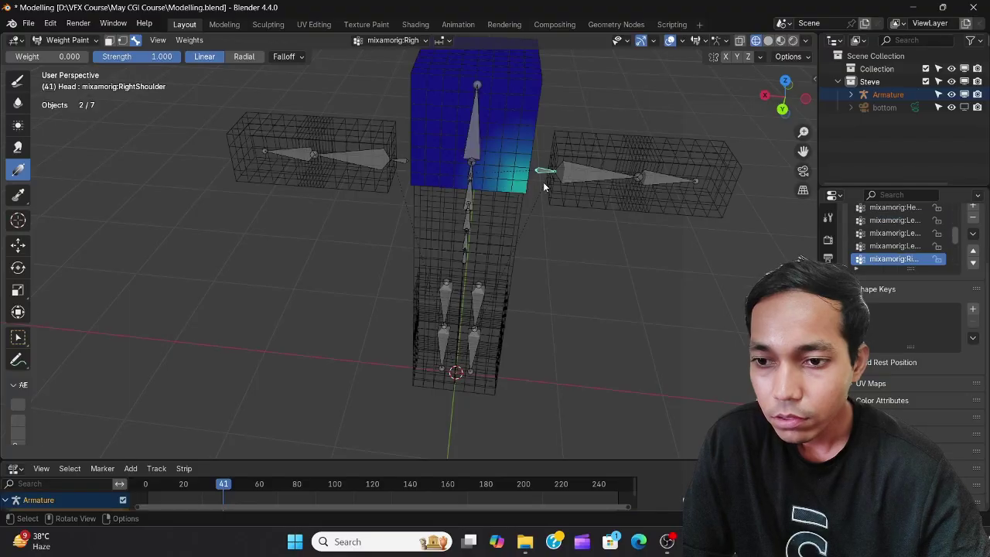
{"action": "middle_click_drag", "start_coordinate": [543, 183], "coordinate": [455, 124]}
{"action": "left_click_drag", "start_coordinate": [531, 221], "coordinate": [585, 276]}
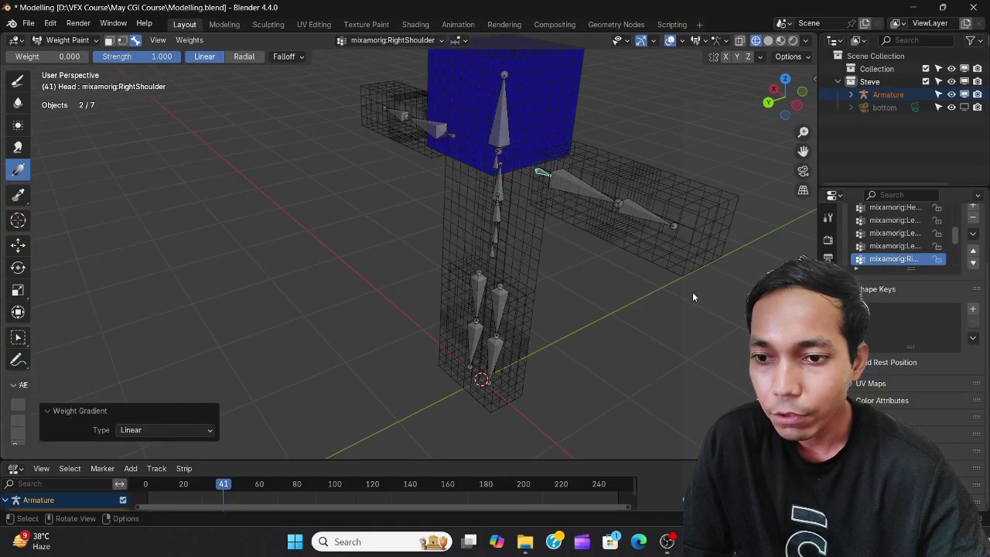
{"action": "middle_click_drag", "start_coordinate": [458, 109], "coordinate": [374, 179]}
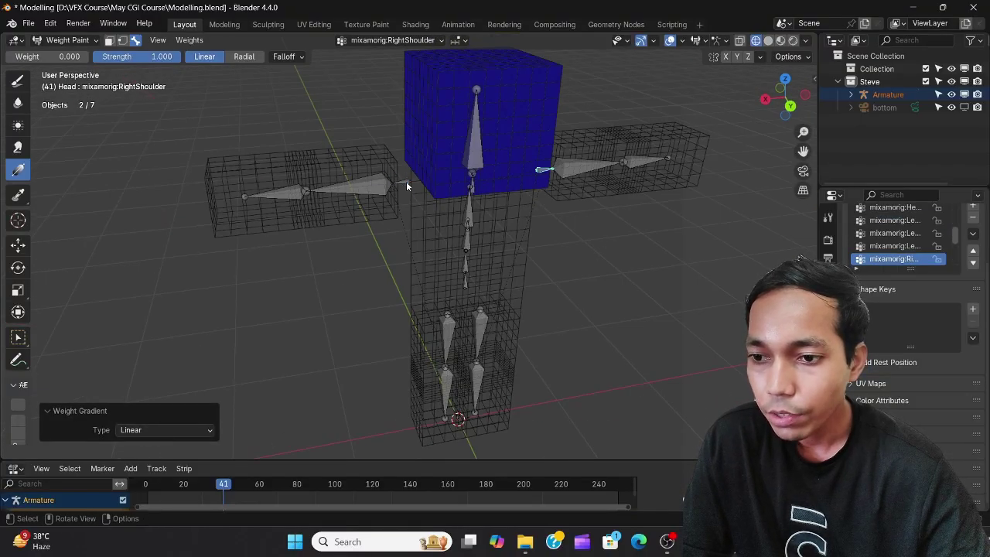
{"action": "left_click", "coordinate": [404, 183], "text": "ctrl"}
{"action": "left_click_drag", "start_coordinate": [483, 153], "coordinate": [329, 321]}
Check whether the arm and spine bones still influence the head mesh
{"action": "middle_click_drag", "start_coordinate": [328, 321], "coordinate": [259, 178]}
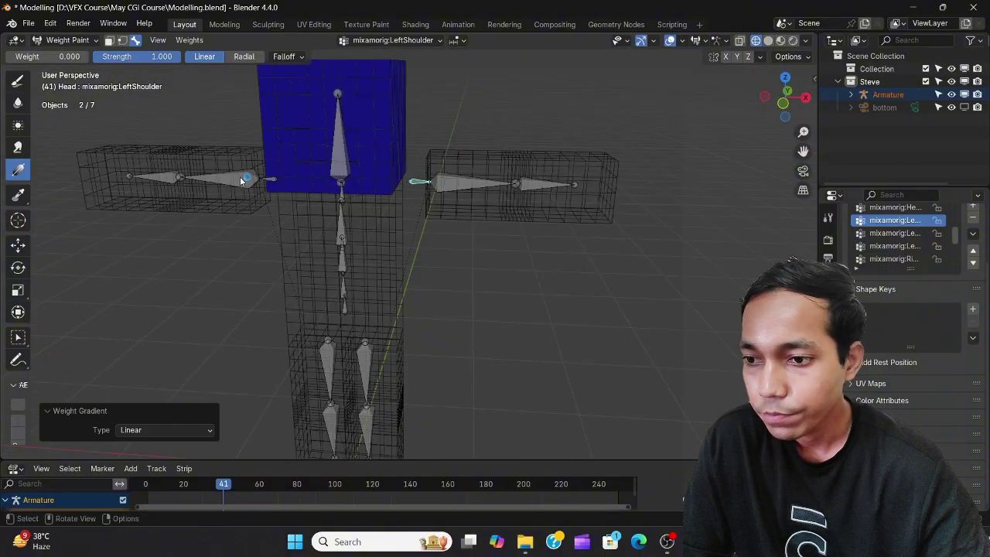
{"action": "left_click", "coordinate": [433, 188], "text": "ctrl"}
{"action": "middle_click_drag", "start_coordinate": [446, 184], "coordinate": [386, 166]}
{"action": "left_click", "coordinate": [342, 224], "text": "ctrl"}
Test the head's weighting with a free trackball rotation of the head bone, and cancel the rotation
{"action": "left_click", "coordinate": [356, 147], "text": "ctrl"}
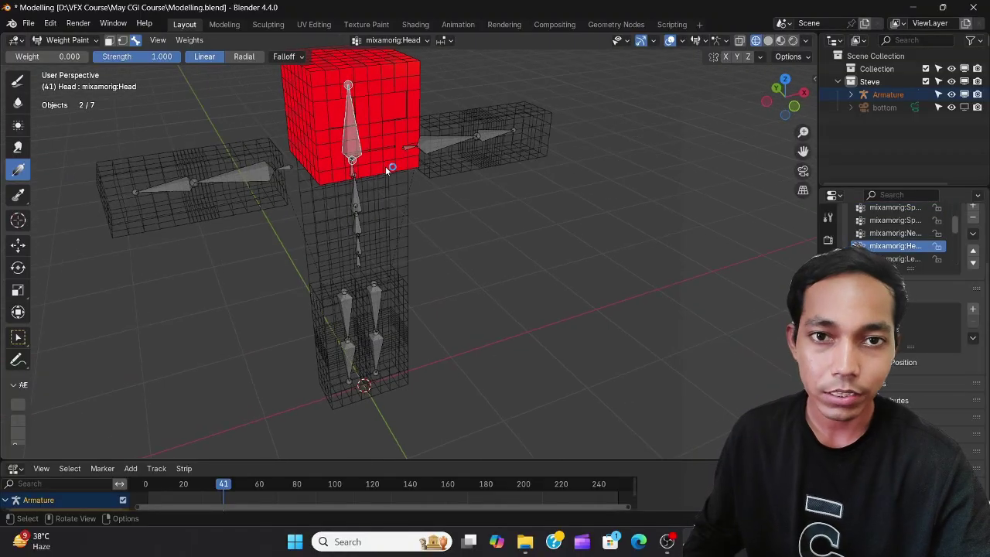
{"action": "key", "text": "KP_Decimal"}
{"action": "key", "text": "r"}
{"action": "key", "text": "r"}
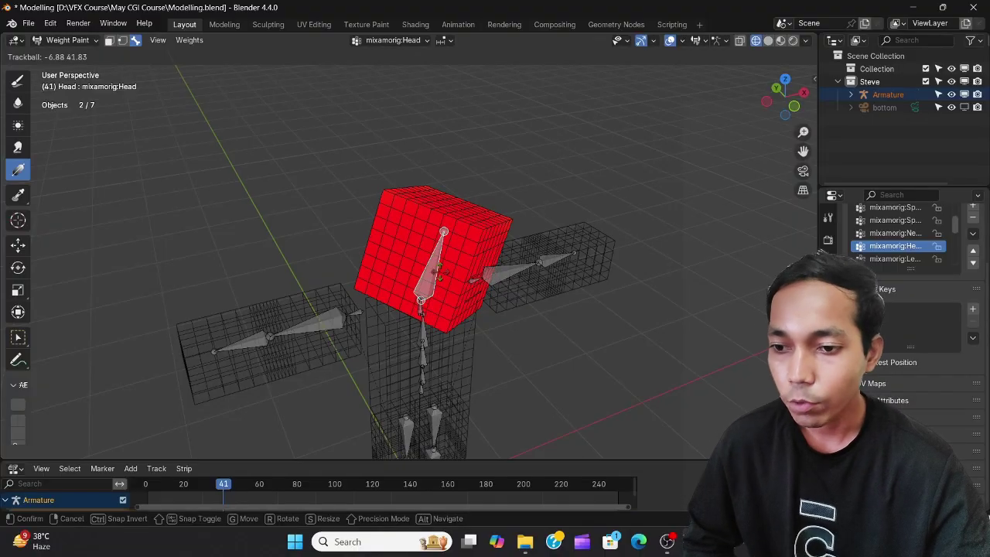
{"action": "key", "text": "Escape"}
{"action": "middle_click_drag", "start_coordinate": [566, 333], "coordinate": [562, 259]}
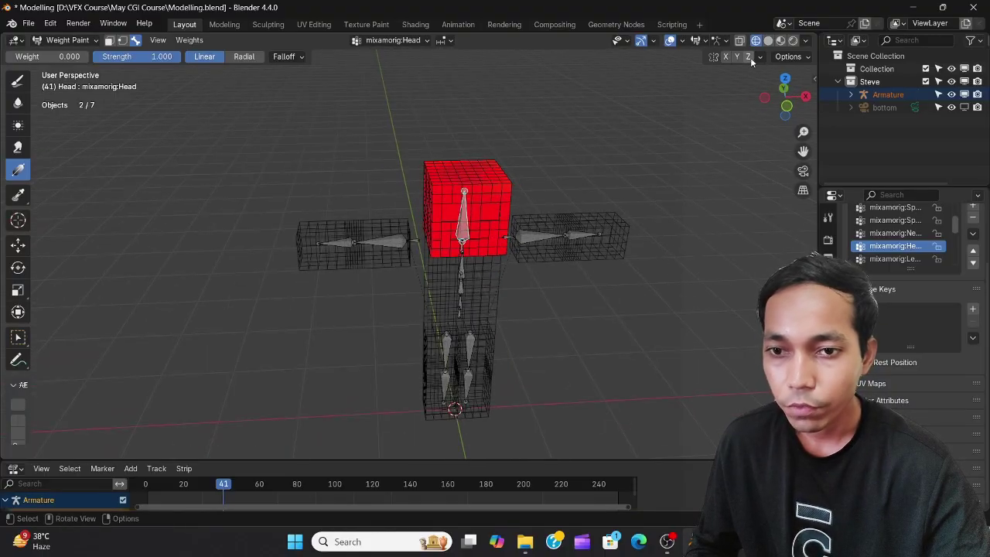
Restore solid shading, return to Object Mode and deselect everything
{"action": "left_click", "coordinate": [770, 44]}
{"action": "mouse_move", "coordinate": [622, 174]}
{"action": "middle_mouse_down"}
{"action": "mouse_move", "coordinate": [511, 248]}
{"action": "mouse_move", "coordinate": [524, 258]}
{"action": "middle_mouse_up"}
{"action": "key", "text": "ctrl+Tab"}
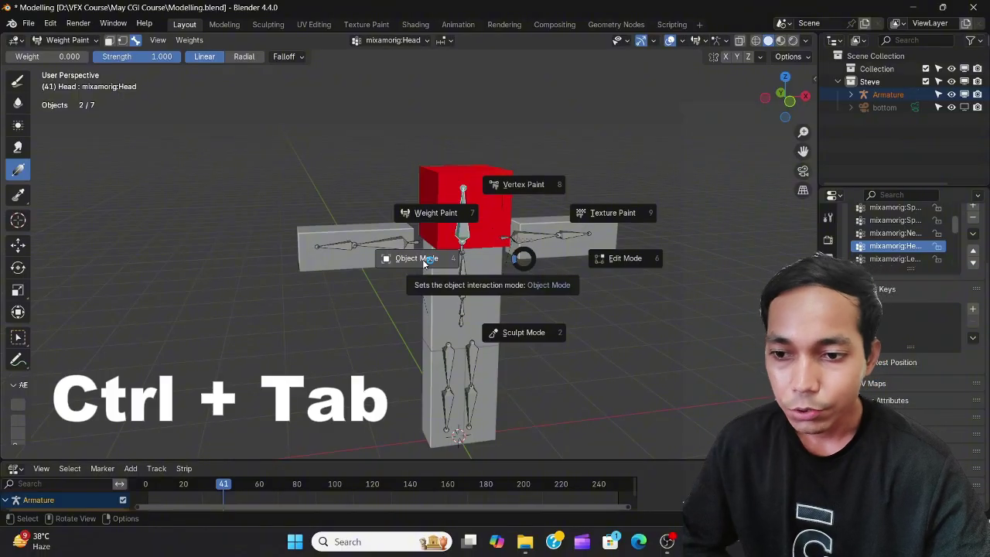
{"action": "left_click", "coordinate": [422, 259]}
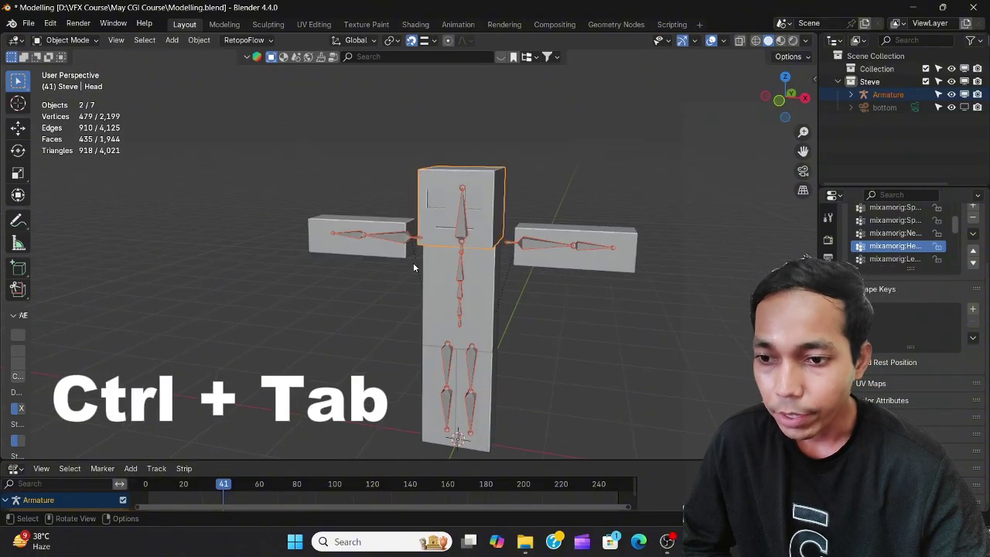
{"action": "left_click", "coordinate": [564, 309]}
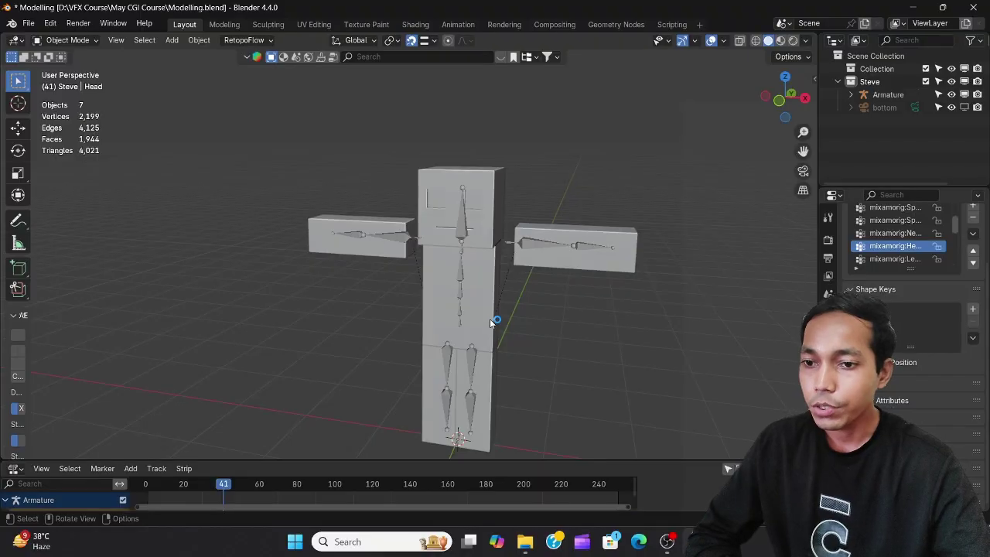
Select the armature with the body mesh, enter Weight Paint mode and switch the viewport to wireframe shading
{"action": "middle_click_drag", "start_coordinate": [490, 319], "coordinate": [498, 306]}
{"action": "scroll", "coordinate": [497, 305], "scroll_direction": "up", "scroll_amount": 3}
{"action": "left_click", "coordinate": [437, 205]}
{"action": "middle_click_drag", "start_coordinate": [437, 205], "coordinate": [414, 338]}
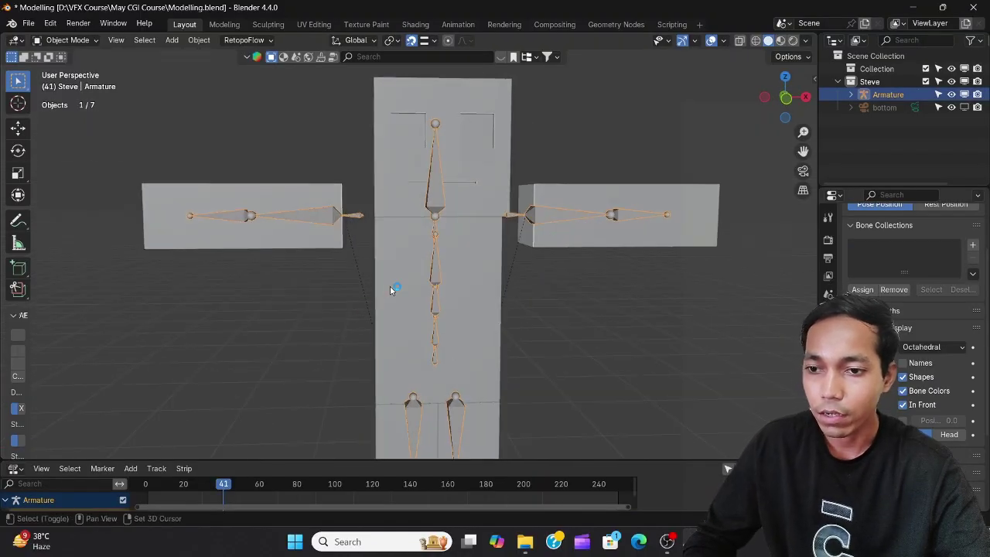
{"action": "left_click", "coordinate": [390, 307], "text": "shift"}
{"action": "middle_click_drag", "start_coordinate": [390, 308], "coordinate": [390, 326]}
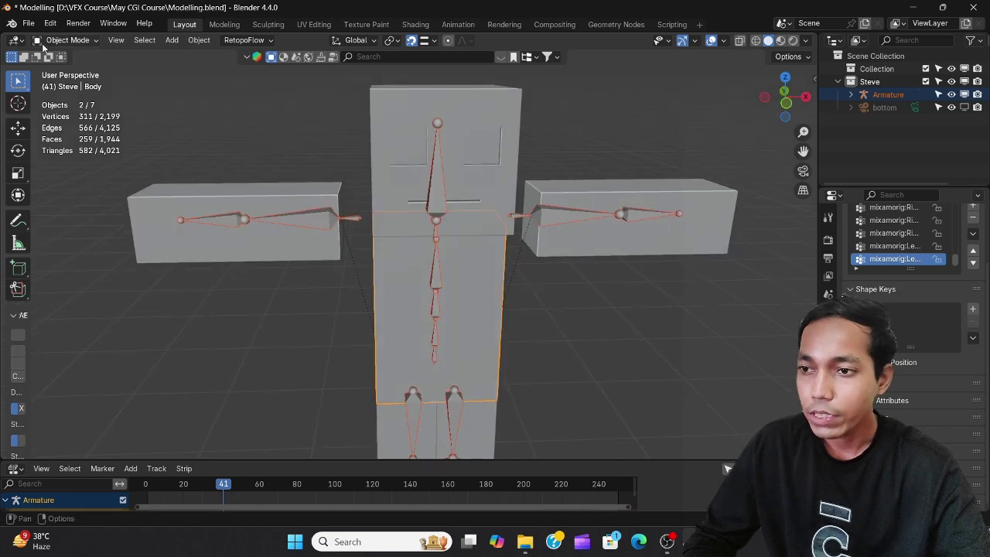
{"action": "left_click", "coordinate": [66, 39]}
{"action": "left_click", "coordinate": [55, 110]}
{"action": "scroll", "coordinate": [417, 205], "scroll_direction": "up", "scroll_amount": 3}
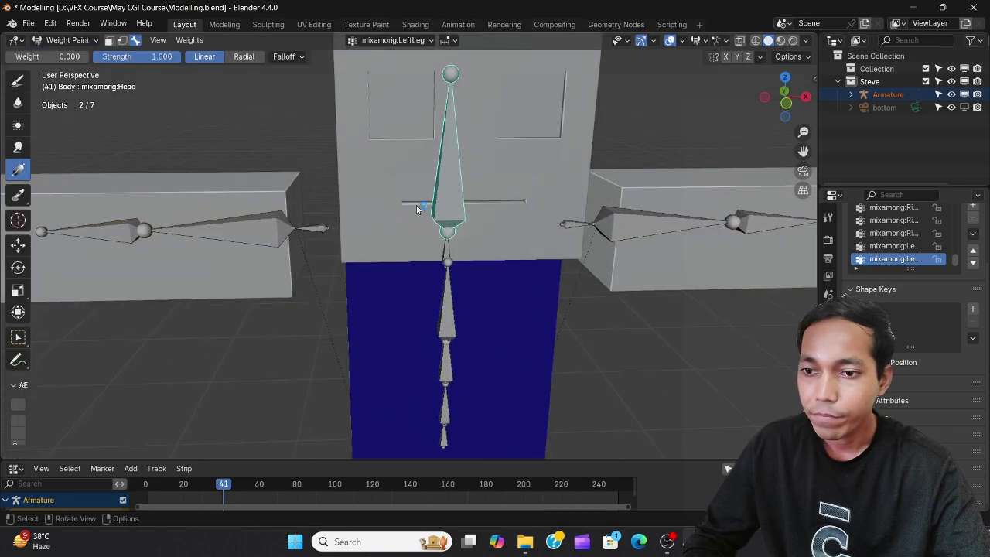
{"action": "left_click", "coordinate": [756, 40]}
{"action": "scroll", "coordinate": [528, 227], "scroll_direction": "down", "scroll_amount": 3}
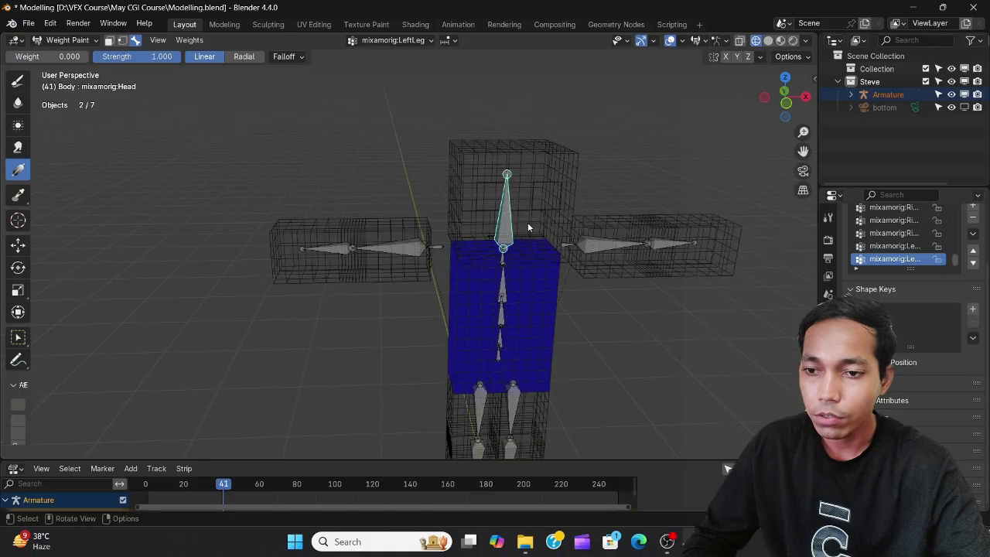
Check the Head and Spine2 bones' influence on the body mesh, using the Paint brush and the Gradient tool
{"action": "left_click", "coordinate": [504, 226], "text": "ctrl"}
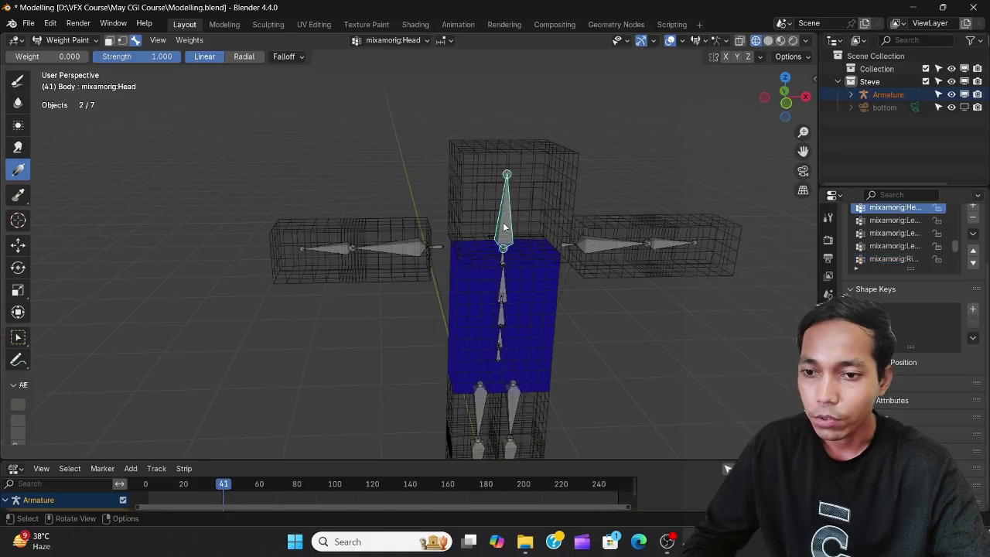
{"action": "left_click", "coordinate": [17, 80]}
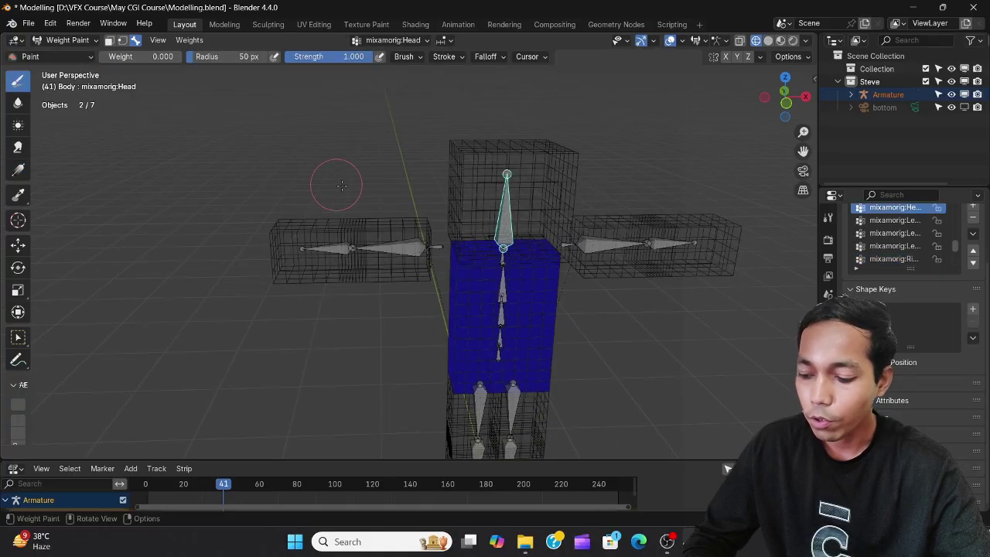
{"action": "left_click", "coordinate": [503, 285], "text": "alt"}
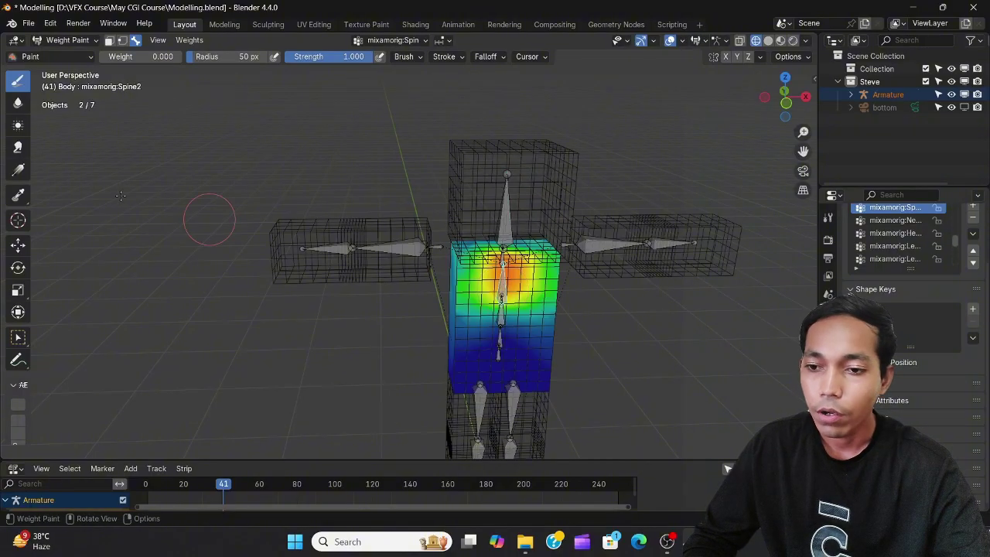
{"action": "left_click", "coordinate": [18, 169]}
{"action": "left_click", "coordinate": [510, 233], "text": "ctrl"}
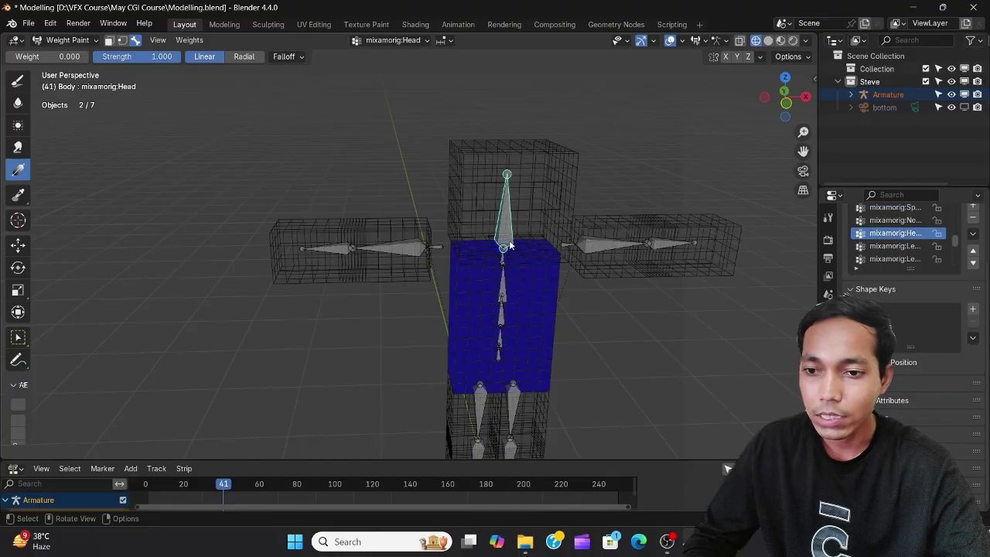
Remove the Neck bone's influence from the body mesh with zero-weight linear gradients
{"action": "scroll", "coordinate": [515, 263], "scroll_direction": "up", "scroll_amount": 3}
{"action": "middle_click_drag", "start_coordinate": [496, 274], "coordinate": [563, 303]}
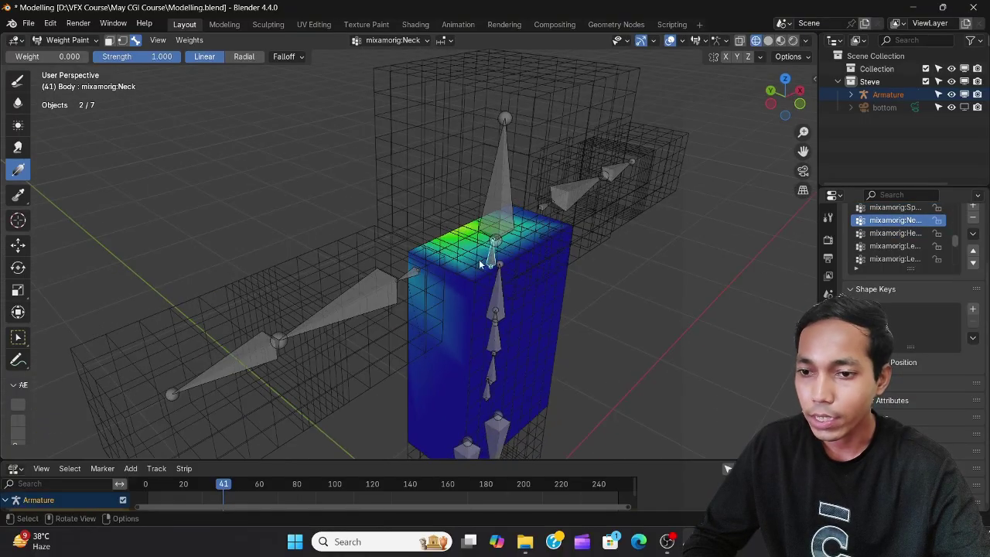
{"action": "left_click_drag", "start_coordinate": [497, 253], "coordinate": [253, 215]}
{"action": "left_click_drag", "start_coordinate": [518, 283], "coordinate": [374, 272]}
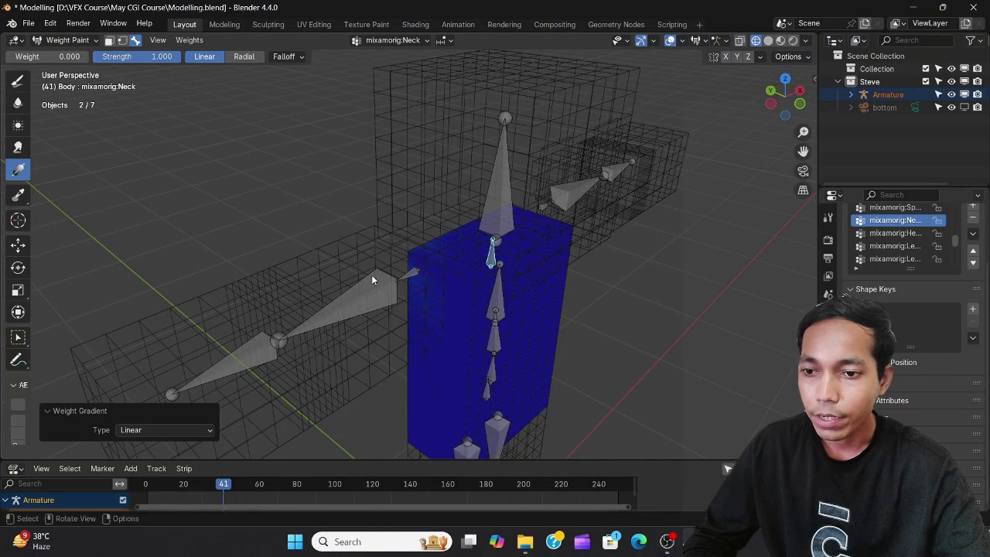
Clear the RightShoulder and LeftShoulder bones' weights from the body mesh with zero-weight gradients
{"action": "left_click", "coordinate": [413, 274]}
{"action": "left_click_drag", "start_coordinate": [534, 255], "coordinate": [276, 427]}
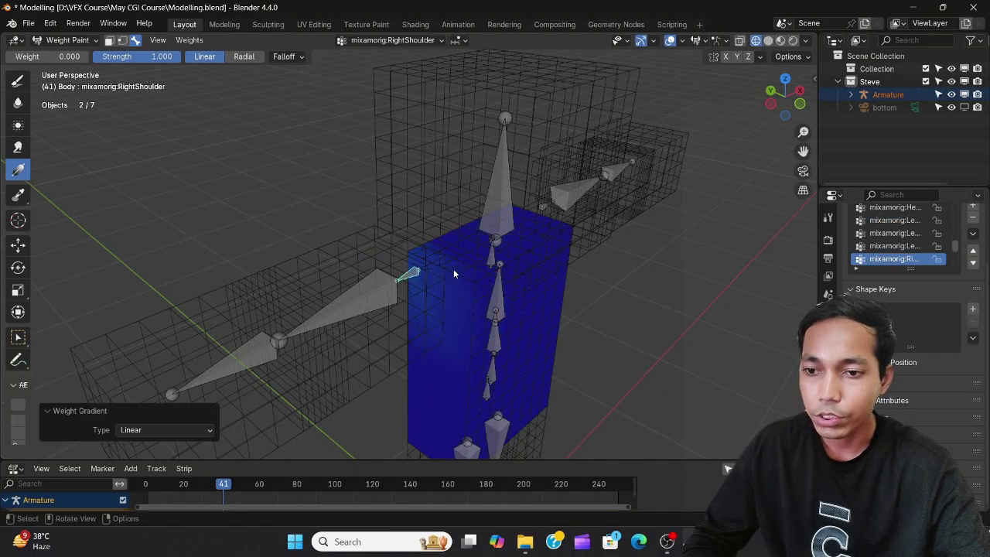
{"action": "left_click_drag", "start_coordinate": [462, 267], "coordinate": [289, 362]}
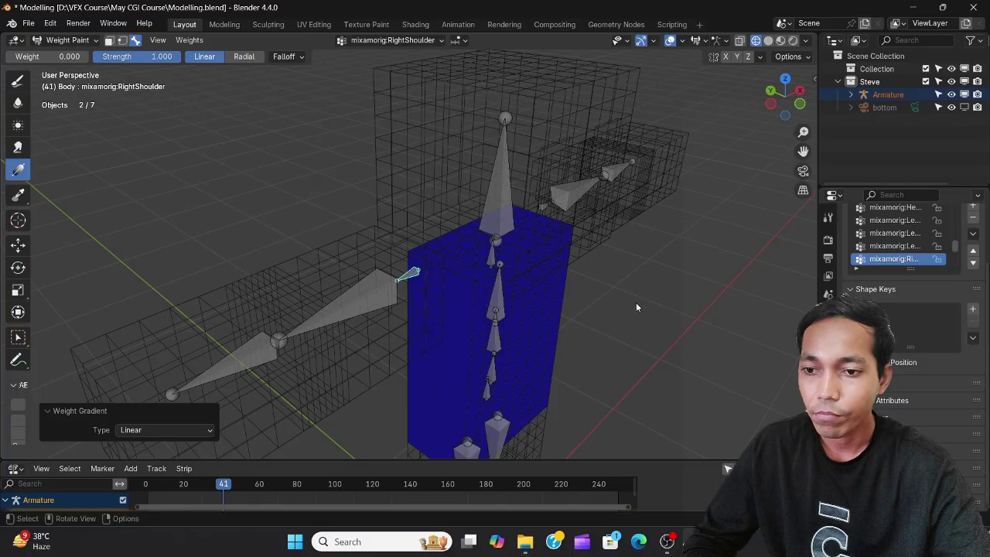
{"action": "middle_click_drag", "start_coordinate": [636, 304], "coordinate": [584, 282]}
{"action": "left_click", "coordinate": [653, 277]}
{"action": "left_click_drag", "start_coordinate": [548, 285], "coordinate": [738, 308]}
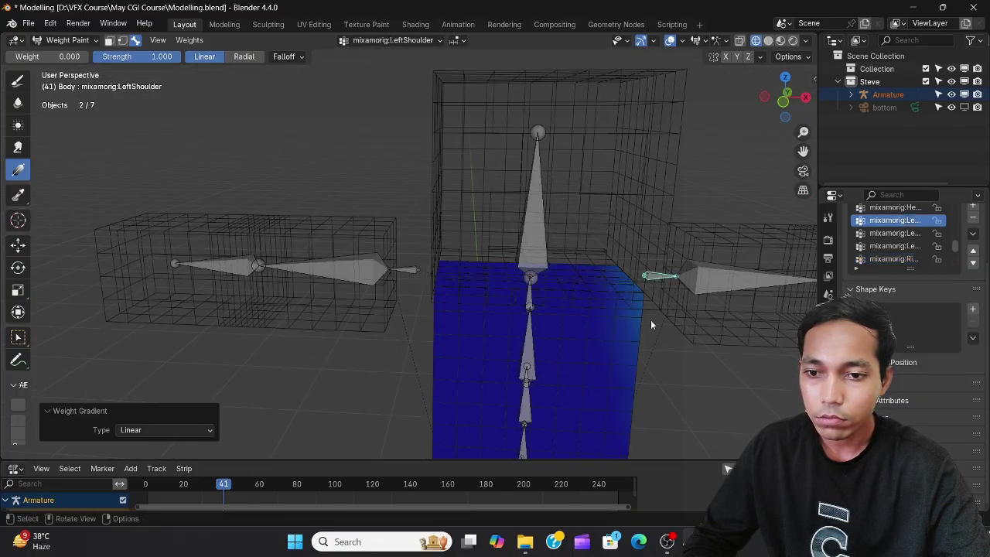
{"action": "left_click_drag", "start_coordinate": [616, 318], "coordinate": [774, 271]}
Check whether the left and right arm bones influence the body mesh
{"action": "left_click", "coordinate": [776, 274], "text": "ctrl"}
{"action": "middle_click_drag", "start_coordinate": [777, 274], "coordinate": [405, 300]}
{"action": "left_click", "coordinate": [353, 269], "text": "ctrl"}
Remove the RightUpLeg and LeftUpLeg bones' influence from the body's lower edge with zero-weight gradients
{"action": "middle_click_drag", "start_coordinate": [353, 269], "coordinate": [459, 225]}
{"action": "left_click", "coordinate": [459, 282], "text": "ctrl"}
{"action": "left_click_drag", "start_coordinate": [428, 285], "coordinate": [448, 303]}
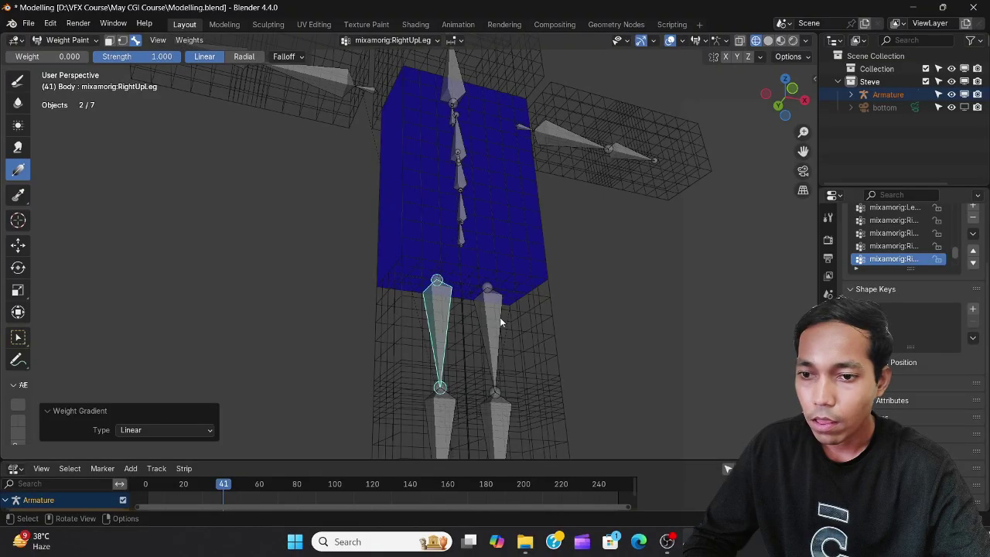
{"action": "left_click", "coordinate": [498, 317], "text": "ctrl"}
{"action": "left_click_drag", "start_coordinate": [504, 259], "coordinate": [527, 309]}
Examine how the chain of spine bones up to Spine2 is weighted on the body mesh
{"action": "middle_click_drag", "start_coordinate": [547, 345], "coordinate": [475, 326]}
{"action": "left_click", "coordinate": [461, 220], "text": "ctrl"}
{"action": "left_click", "coordinate": [473, 316], "text": "ctrl"}
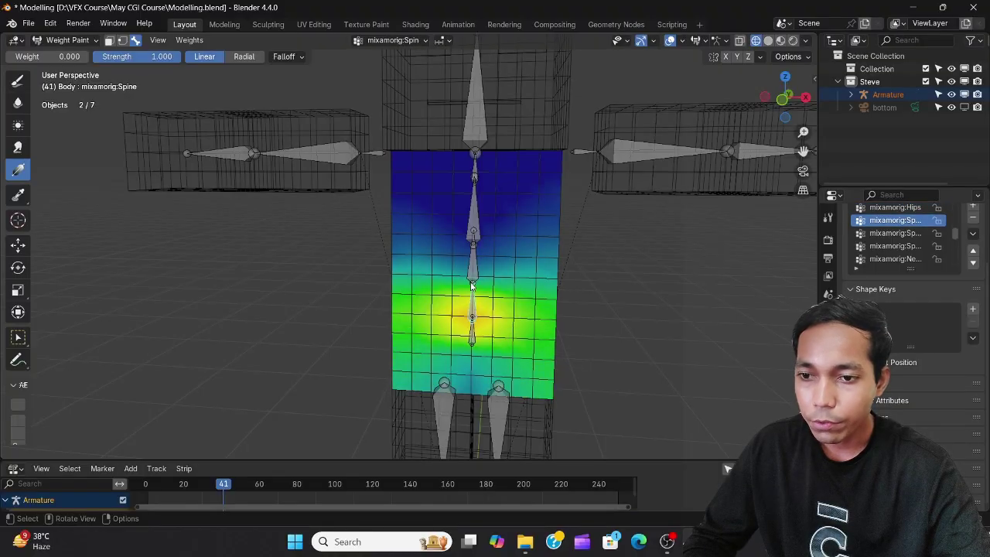
{"action": "left_click", "coordinate": [474, 275], "text": "ctrl"}
{"action": "left_click", "coordinate": [475, 225], "text": "ctrl"}
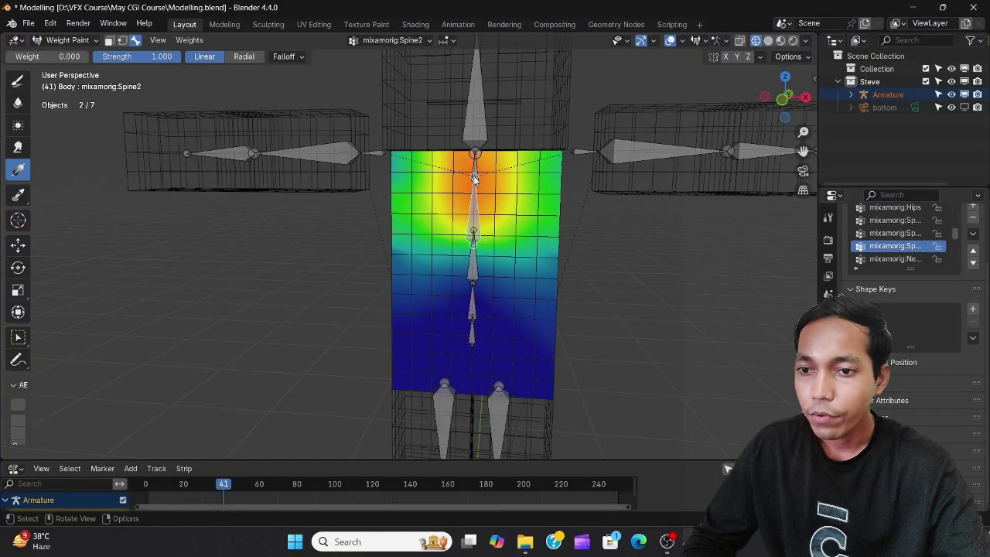
Set the gradient weight to 1.000, then apply gradients for Spine2 from the body's top downward and the lower spine bone from the bottom upward
{"action": "left_click_drag", "start_coordinate": [25, 57], "coordinate": [130, 66]}
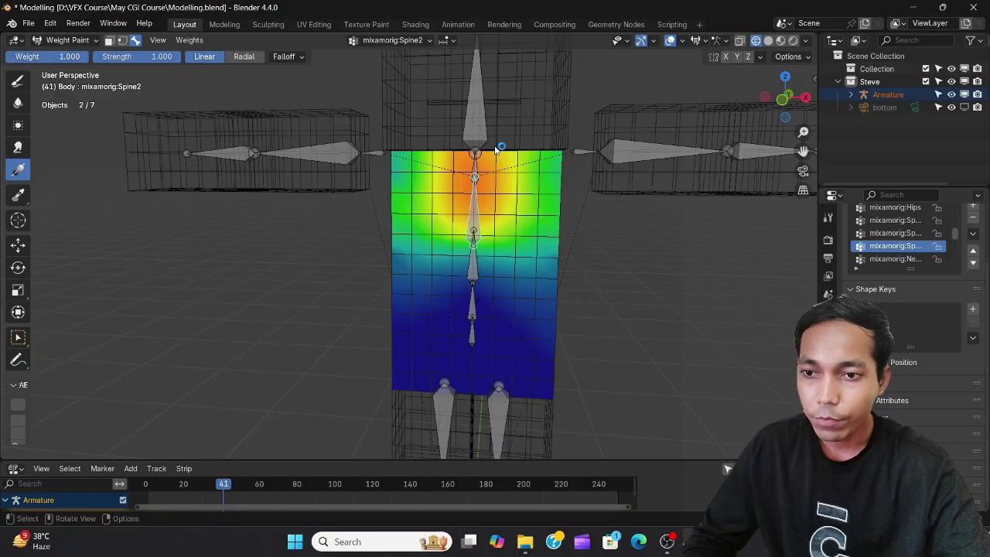
{"action": "left_click_drag", "start_coordinate": [495, 144], "coordinate": [497, 378]}
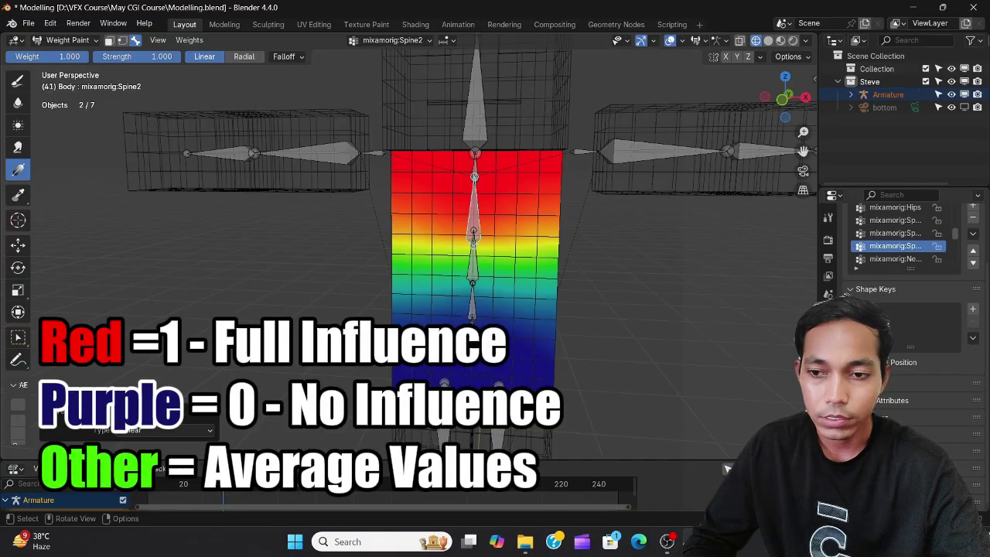
{"action": "left_click", "coordinate": [473, 319], "text": "ctrl"}
{"action": "left_click_drag", "start_coordinate": [475, 384], "coordinate": [480, 214]}
Test the body's weighting by rotating the Spine2 bone around the global X axis, and cancel the rotation
{"action": "left_click", "coordinate": [481, 214], "text": "ctrl"}
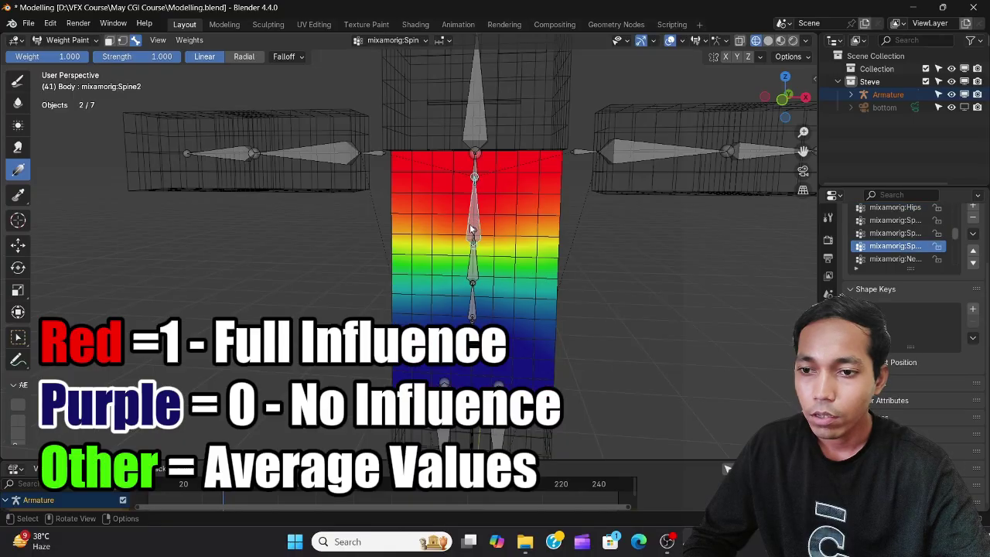
{"action": "middle_click_drag", "start_coordinate": [481, 216], "coordinate": [541, 250]}
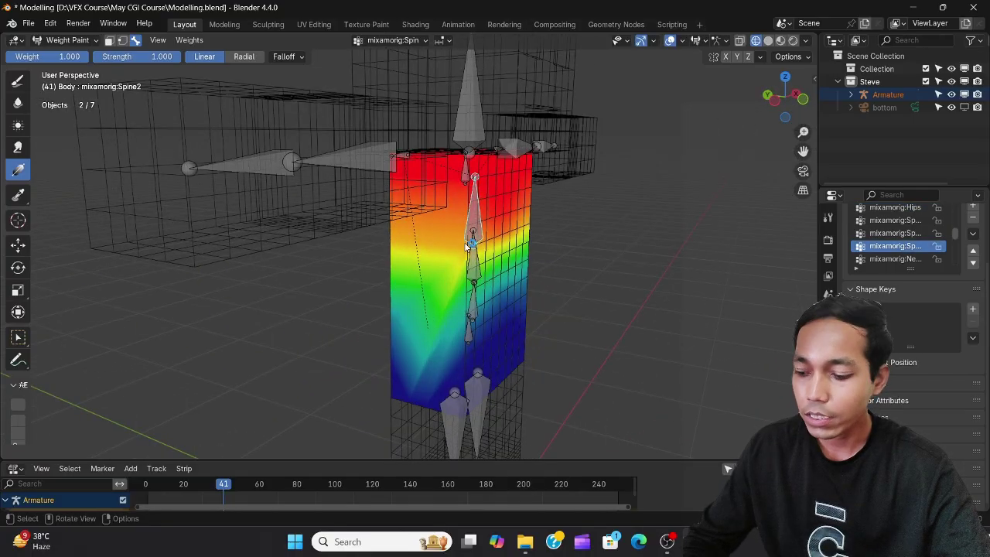
{"action": "key", "text": "r"}
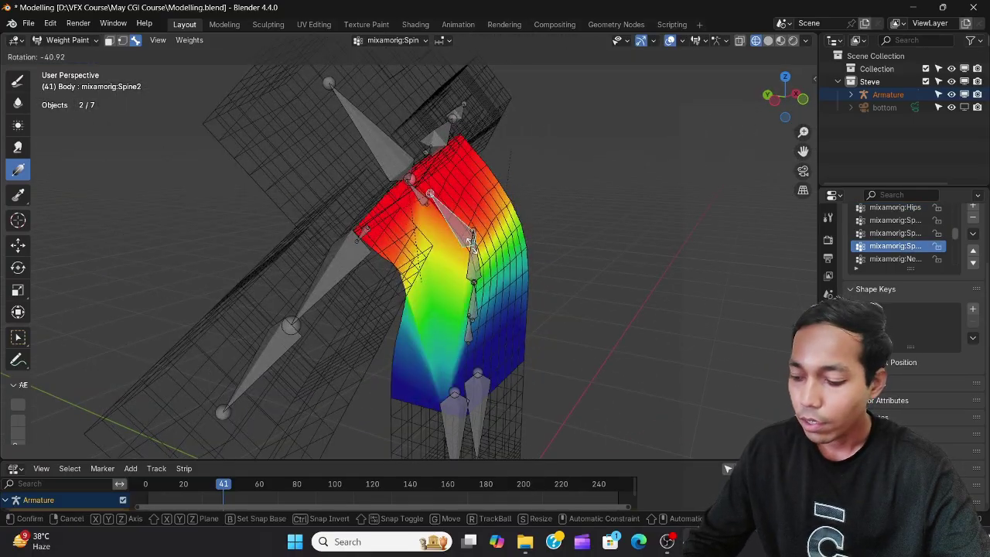
{"action": "key", "text": "x"}
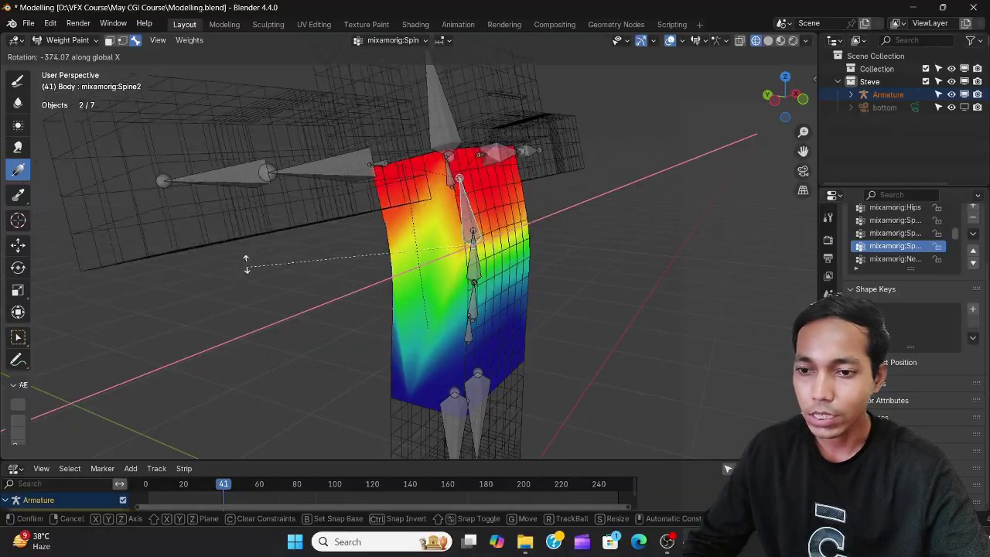
{"action": "right_click", "coordinate": [452, 314]}
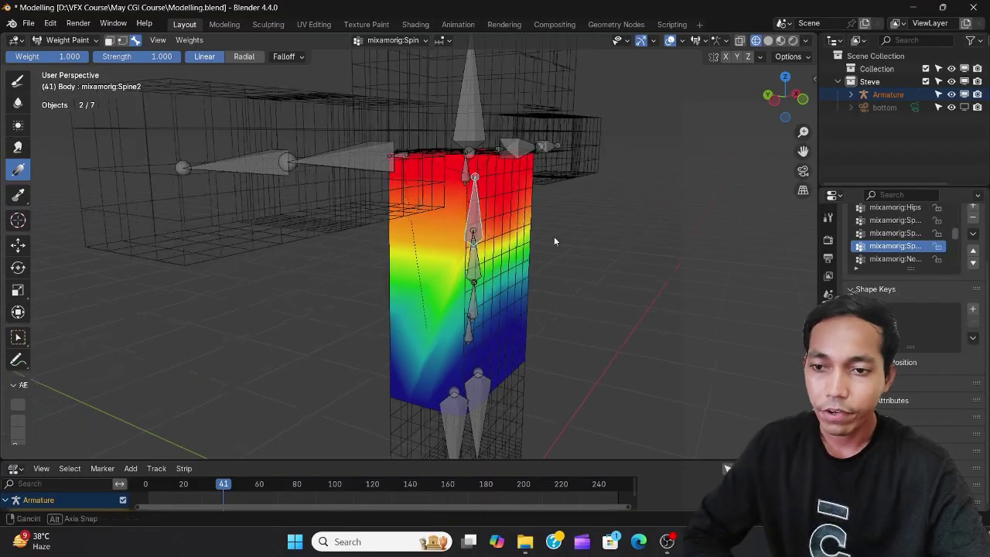
Try painting full Spine2 weight across the side of the body with the Paint brush
{"action": "mouse_move", "coordinate": [554, 236]}
{"action": "middle_mouse_down"}
{"action": "mouse_move", "coordinate": [554, 207]}
{"action": "mouse_move", "coordinate": [464, 184]}
{"action": "middle_mouse_up"}
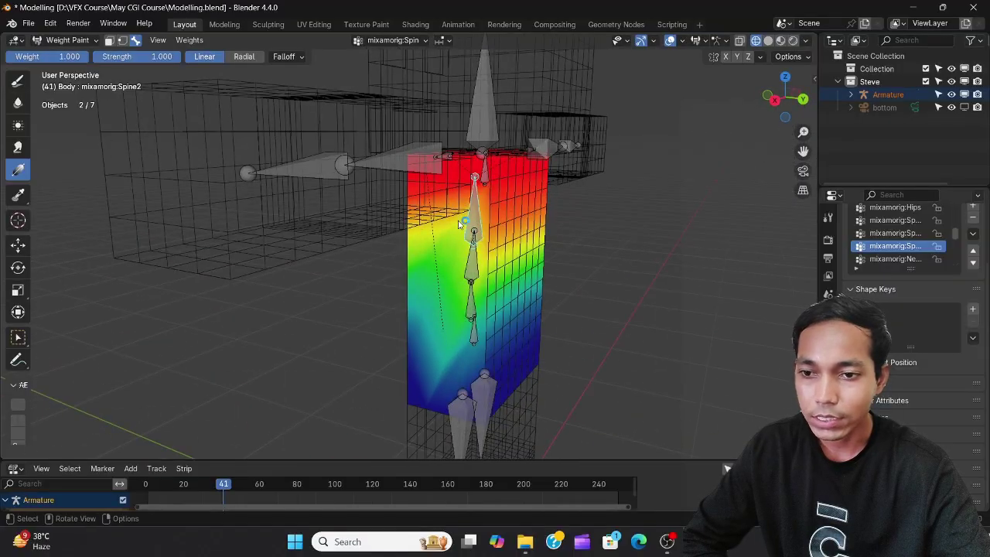
{"action": "middle_click_drag", "start_coordinate": [467, 255], "coordinate": [485, 242]}
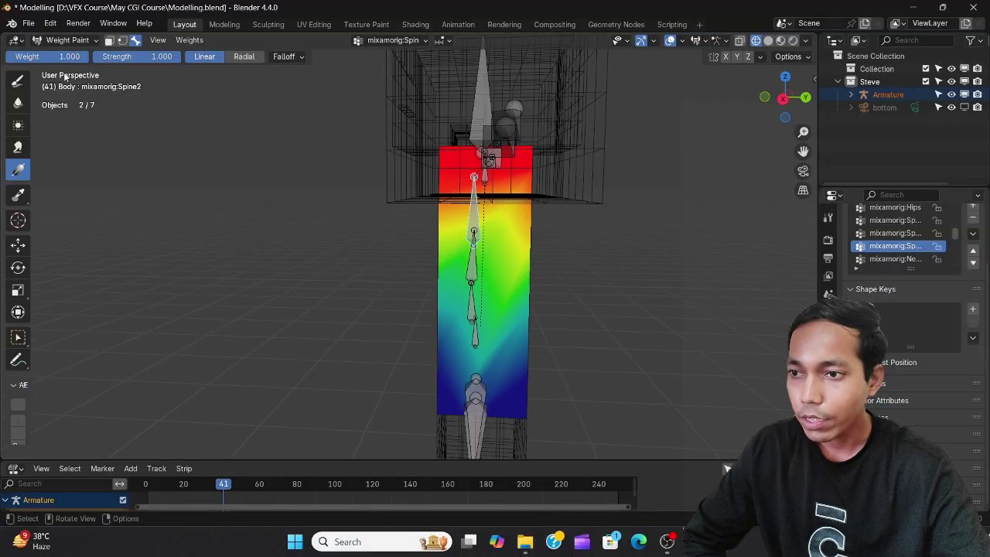
{"action": "left_click", "coordinate": [17, 79]}
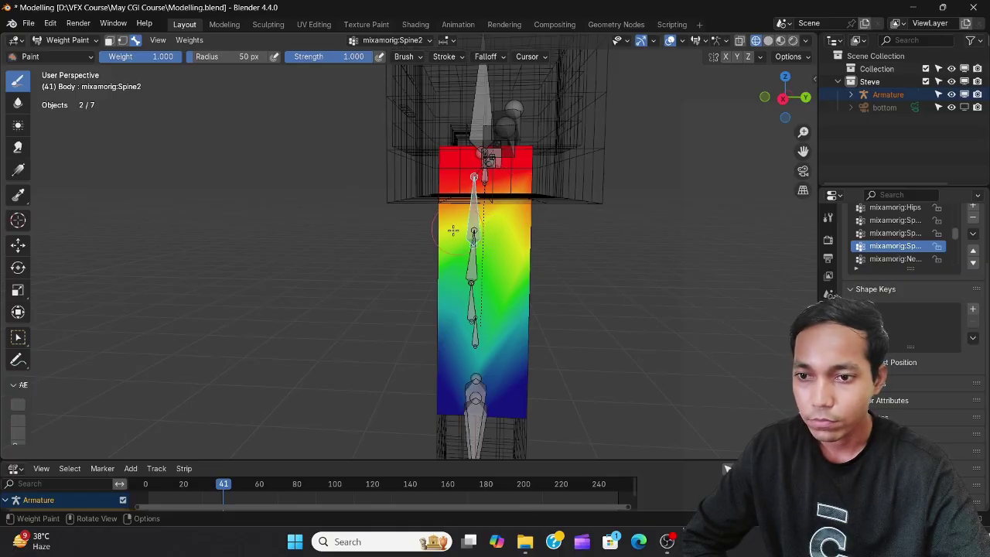
{"action": "left_click_drag", "start_coordinate": [454, 231], "coordinate": [513, 229]}
{"action": "middle_click_drag", "start_coordinate": [539, 216], "coordinate": [492, 244]}
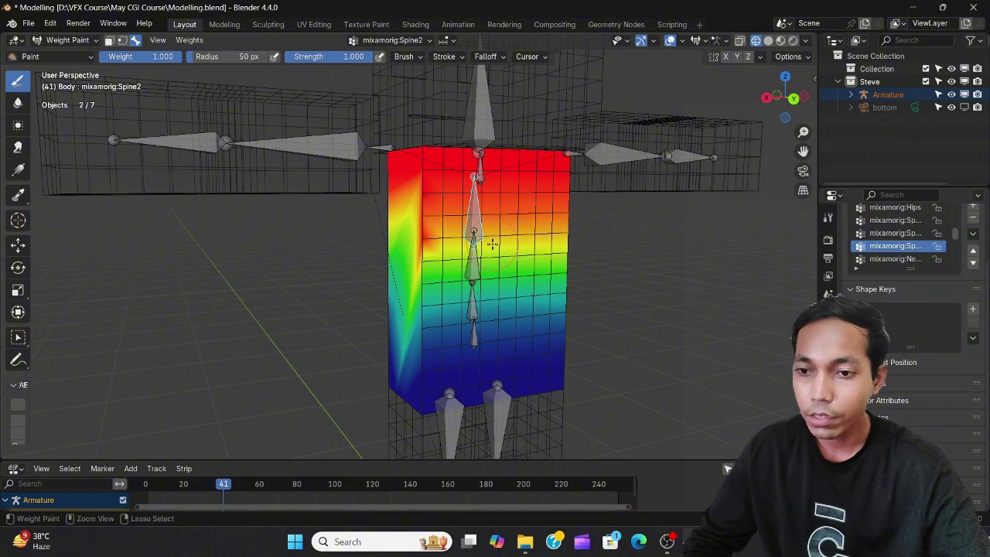
{"action": "middle_click_drag", "start_coordinate": [359, 232], "coordinate": [422, 238]}
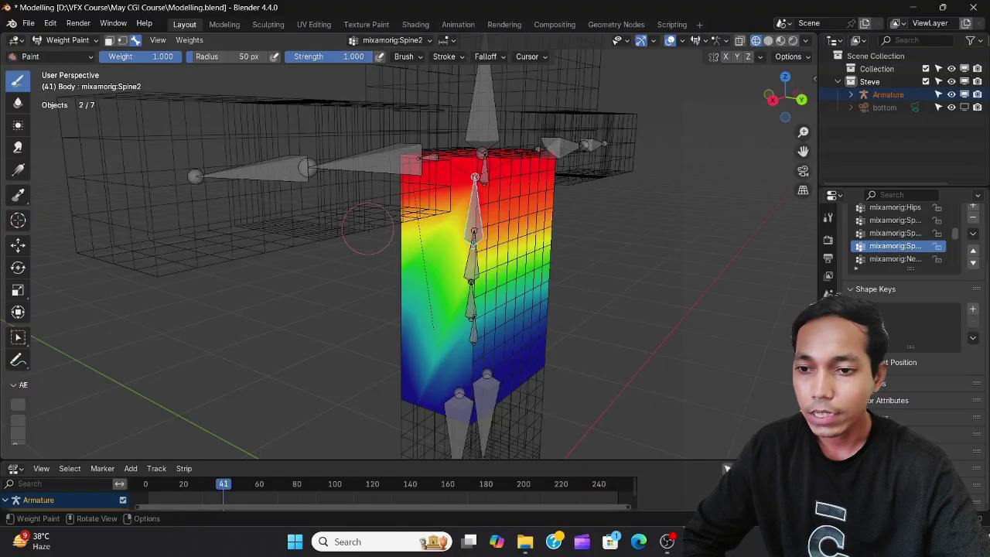
Switch back to the Gradient tool and check the LeftArm bone's influence on the body mesh
{"action": "middle_click_drag", "start_coordinate": [546, 267], "coordinate": [346, 255]}
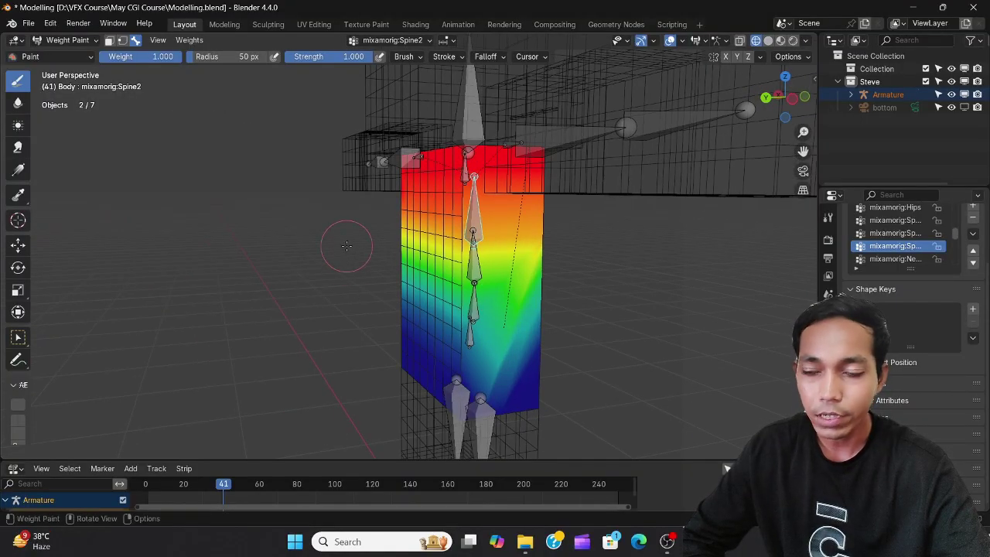
{"action": "mouse_move", "coordinate": [423, 233]}
{"action": "middle_mouse_down"}
{"action": "mouse_move", "coordinate": [507, 271]}
{"action": "mouse_move", "coordinate": [616, 233]}
{"action": "middle_mouse_up"}
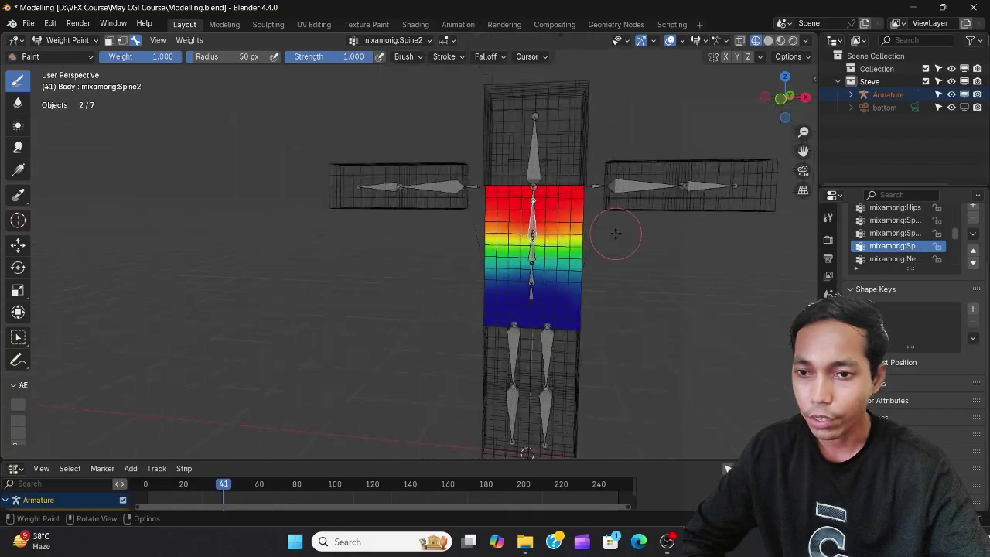
{"action": "left_click", "coordinate": [18, 170]}
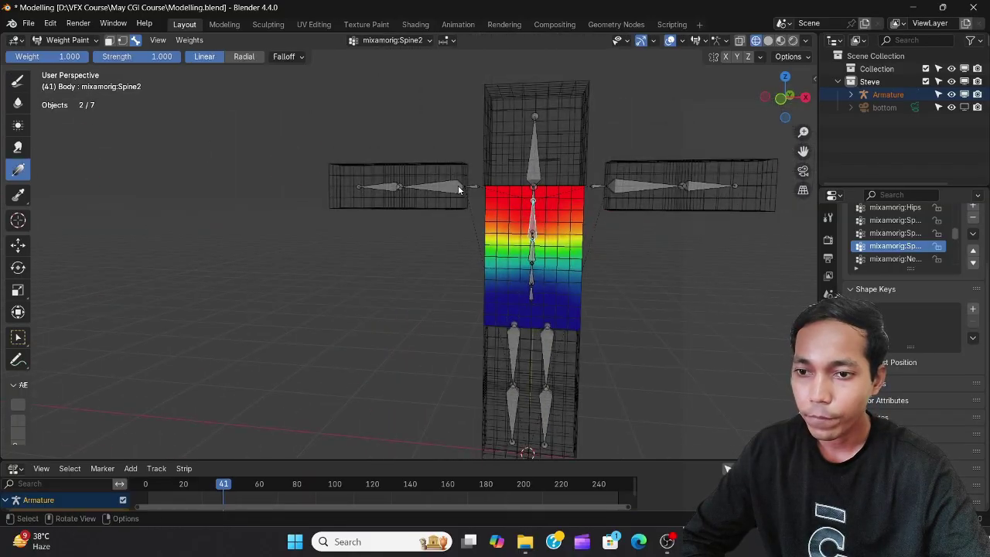
{"action": "left_click", "coordinate": [622, 186], "text": "ctrl"}
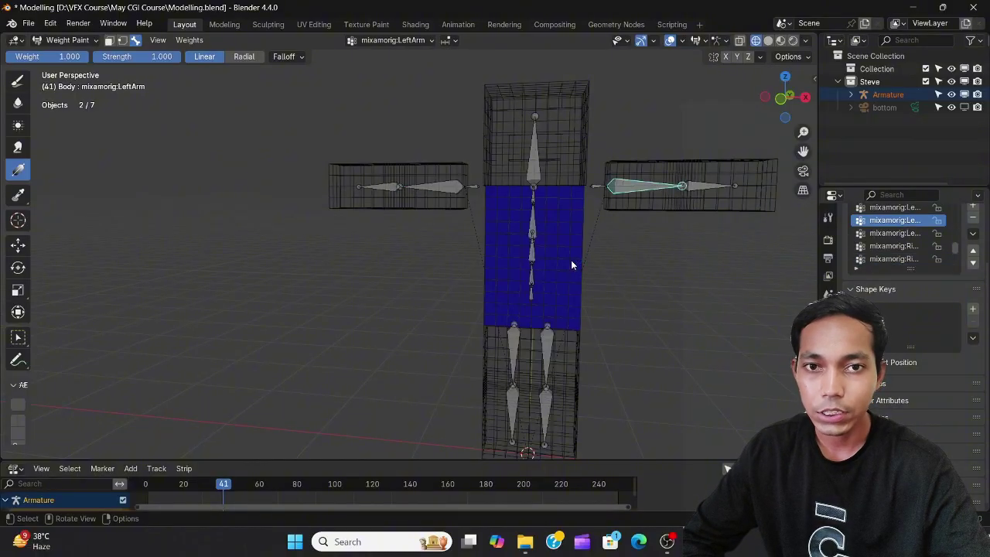
{"action": "mouse_move", "coordinate": [561, 257]}
{"action": "middle_mouse_down"}
{"action": "mouse_move", "coordinate": [587, 265]}
{"action": "mouse_move", "coordinate": [456, 238]}
{"action": "middle_mouse_up"}
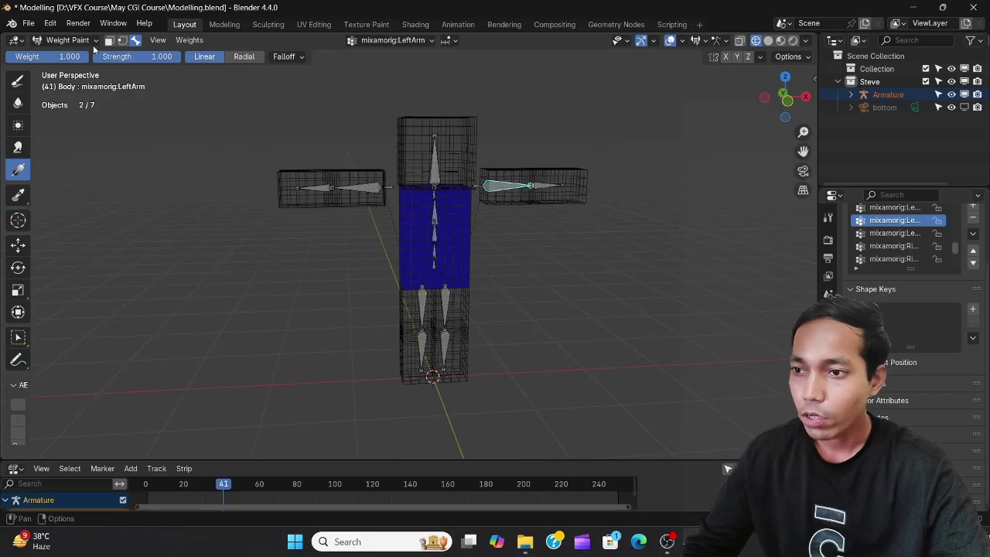
Return to Object Mode and select the right leg mesh
{"action": "left_click", "coordinate": [67, 40]}
{"action": "left_click", "coordinate": [71, 55]}
{"action": "scroll", "coordinate": [471, 265], "scroll_direction": "up", "scroll_amount": 3}
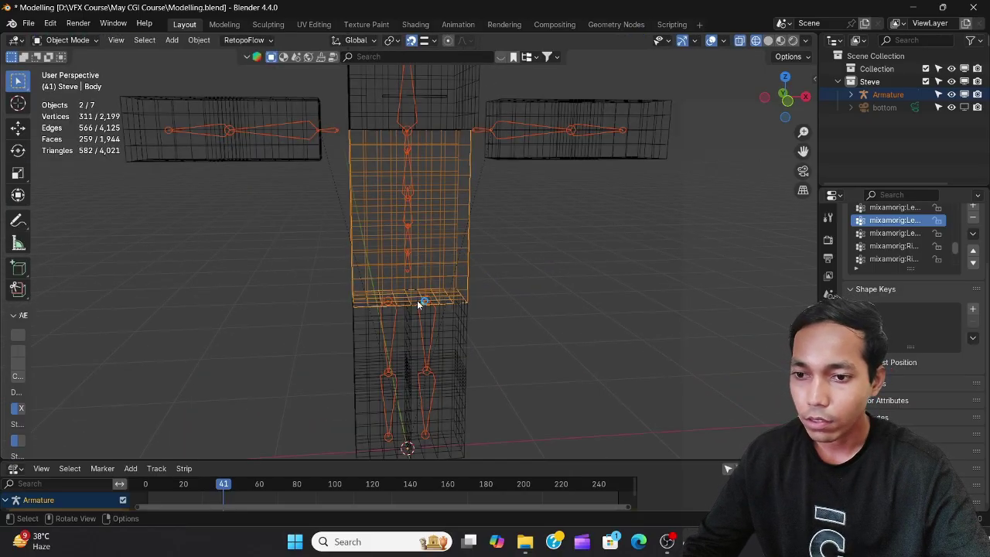
{"action": "left_click", "coordinate": [374, 331]}
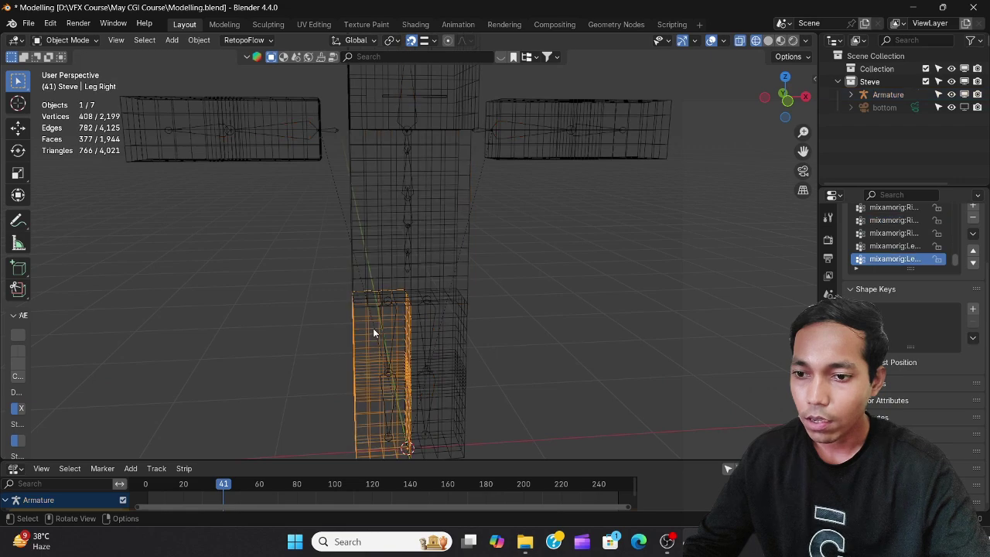
Select the armature together with the right leg mesh and enter Weight Paint mode
{"action": "left_click", "coordinate": [408, 119]}
{"action": "left_click", "coordinate": [406, 145]}
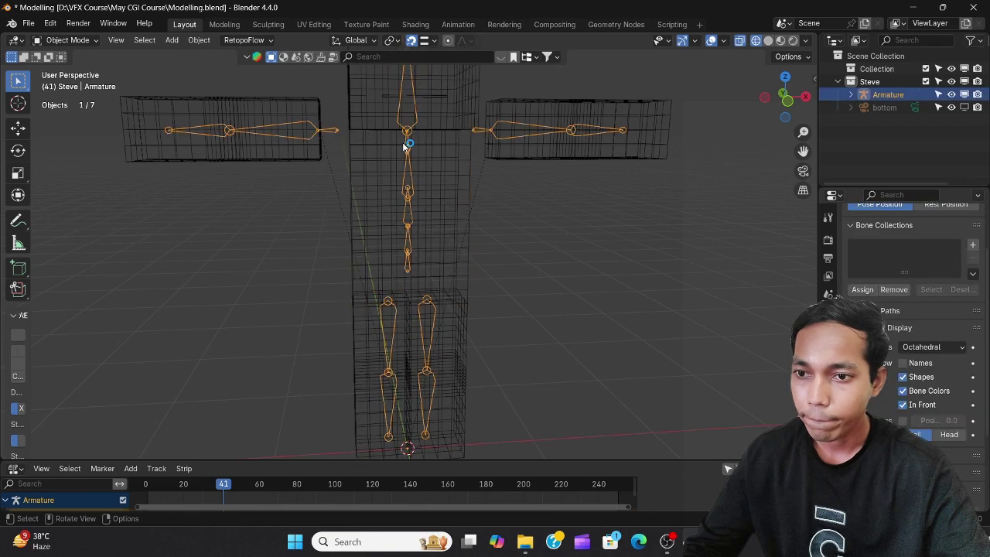
{"action": "left_click", "coordinate": [363, 323], "text": "shift"}
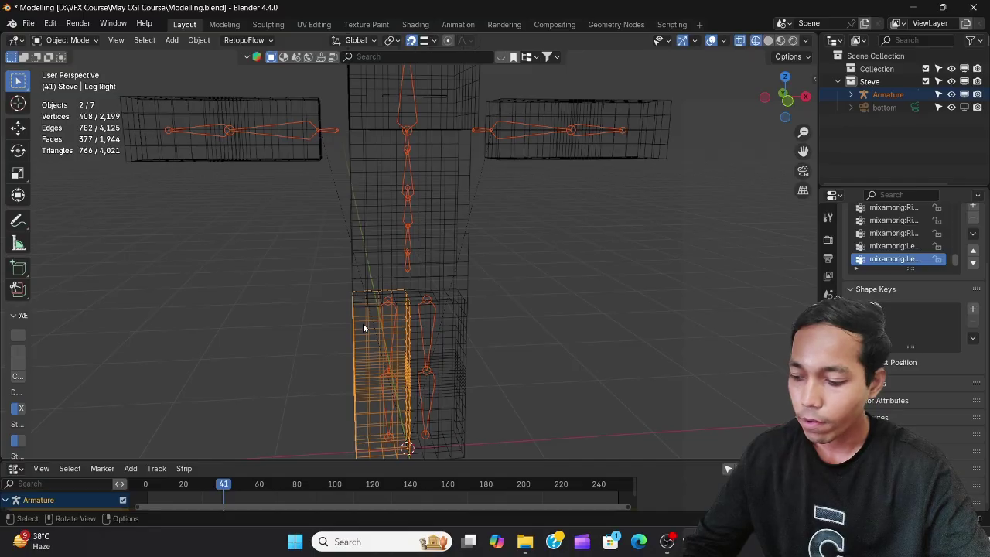
{"action": "key", "text": "ctrl+Tab"}
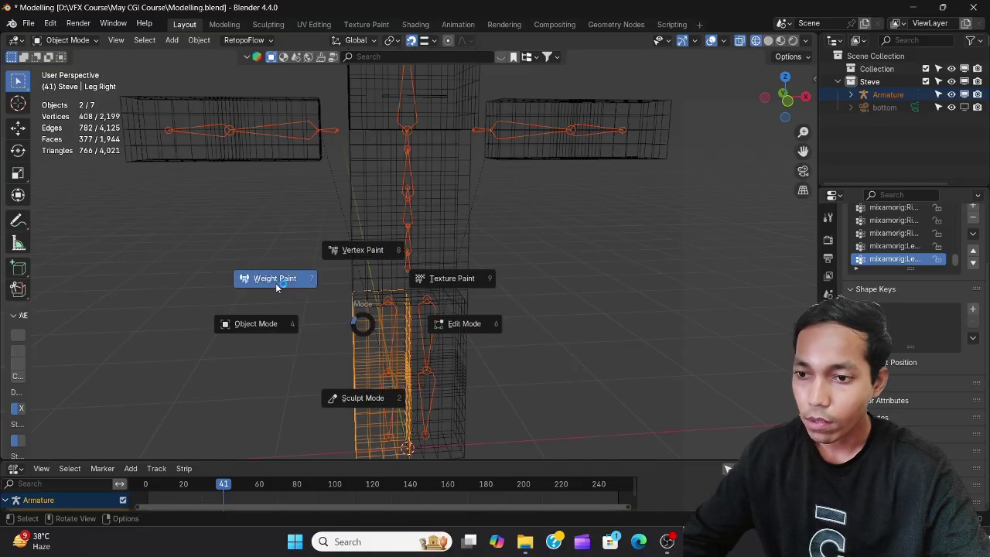
{"action": "left_click", "coordinate": [316, 328]}
Check how the leg, spine and LeftArm bones influence the leg meshes
{"action": "middle_click_drag", "start_coordinate": [316, 328], "coordinate": [409, 324]}
{"action": "left_click", "coordinate": [382, 319], "text": "ctrl"}
{"action": "left_click", "coordinate": [393, 417], "text": "ctrl"}
{"action": "left_click", "coordinate": [407, 253], "text": "ctrl"}
{"action": "middle_click_drag", "start_coordinate": [406, 253], "coordinate": [383, 228]}
{"action": "left_click", "coordinate": [430, 333], "text": "ctrl"}
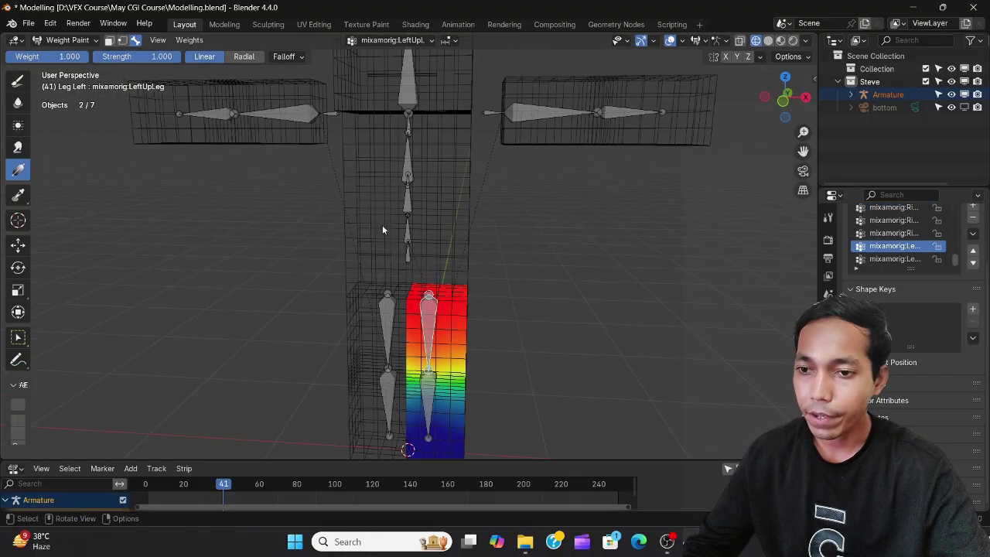
{"action": "left_click", "coordinate": [538, 115], "text": "ctrl"}
Leave the left leg's weight painting and enter Weight Paint mode on the left hand mesh with the armature selected
{"action": "key", "text": "ctrl+Tab"}
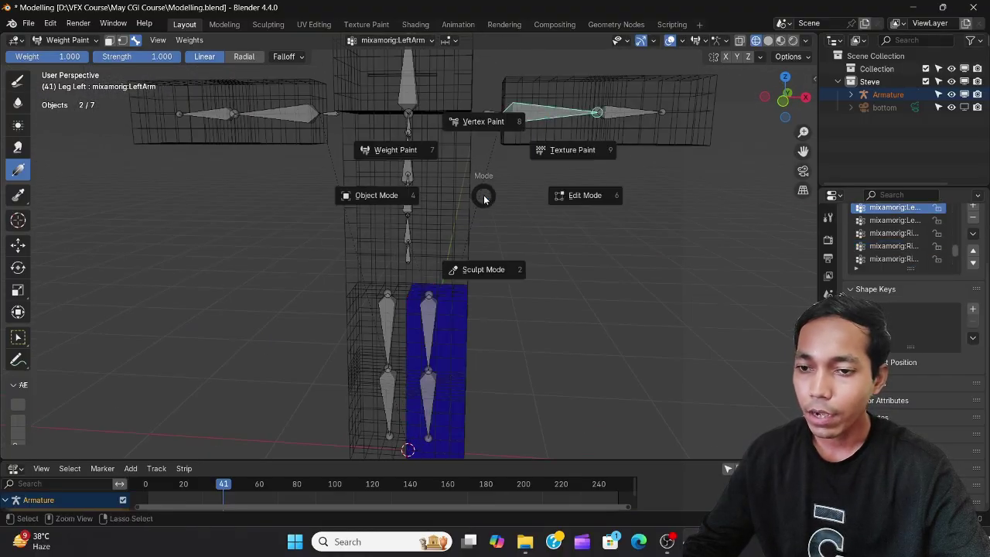
{"action": "key", "text": "ctrl+Tab"}
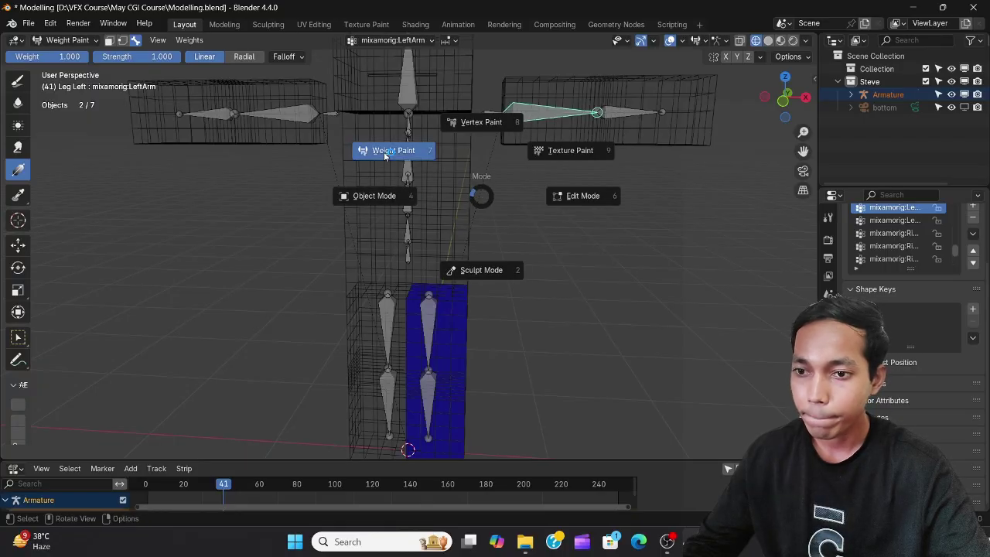
{"action": "left_click", "coordinate": [374, 196]}
{"action": "mouse_move", "coordinate": [375, 195]}
{"action": "middle_mouse_down"}
{"action": "mouse_move", "coordinate": [339, 393]}
{"action": "mouse_move", "coordinate": [413, 199]}
{"action": "middle_mouse_up"}
{"action": "key", "text": "ctrl+Tab"}
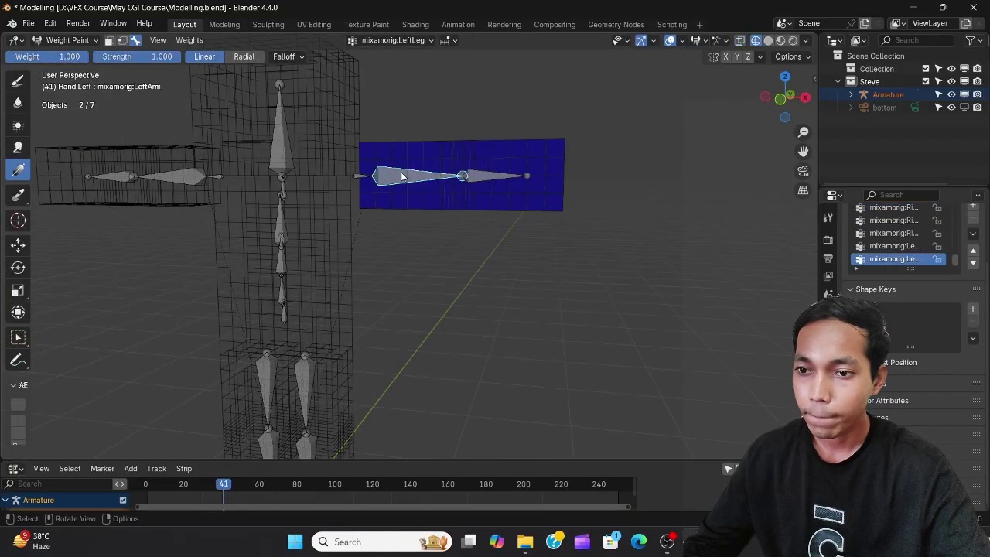
Check the influence of the left arm, shoulder and Spine2 bones on the left hand mesh
{"action": "left_click", "coordinate": [476, 175], "text": "ctrl"}
{"action": "mouse_move", "coordinate": [476, 176]}
{"action": "left_mouse_down"}
{"action": "mouse_move", "coordinate": [423, 223]}
{"action": "mouse_move", "coordinate": [410, 213]}
{"action": "left_mouse_up"}
{"action": "middle_click_drag", "start_coordinate": [410, 212], "coordinate": [490, 219]}
{"action": "left_click", "coordinate": [358, 183], "text": "ctrl"}
{"action": "left_click", "coordinate": [458, 229], "text": "ctrl"}
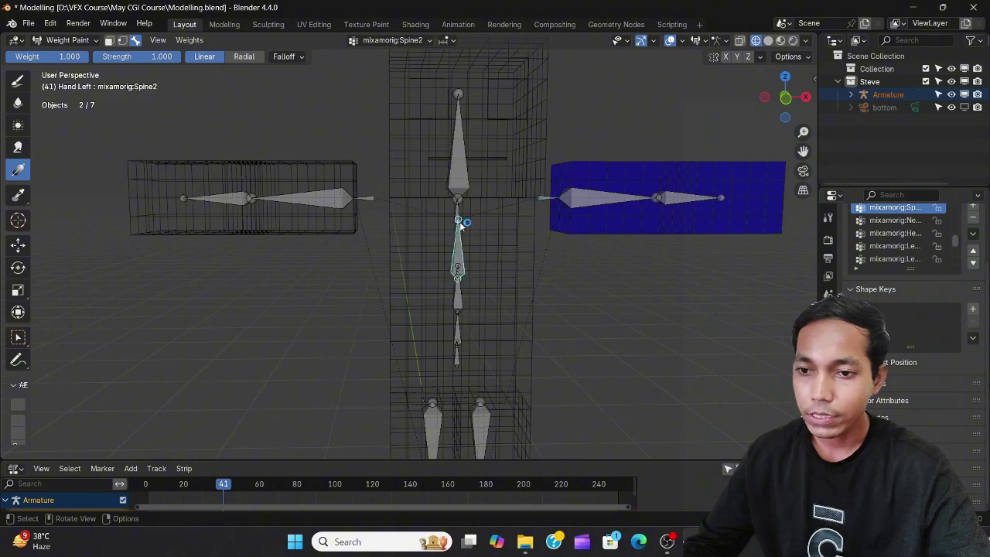
{"action": "left_click", "coordinate": [462, 211], "text": "ctrl"}
{"action": "left_click", "coordinate": [459, 255], "text": "ctrl"}
Return to Object Mode, select the armature with the right hand mesh and enter Weight Paint mode
{"action": "key", "text": "ctrl+Tab"}
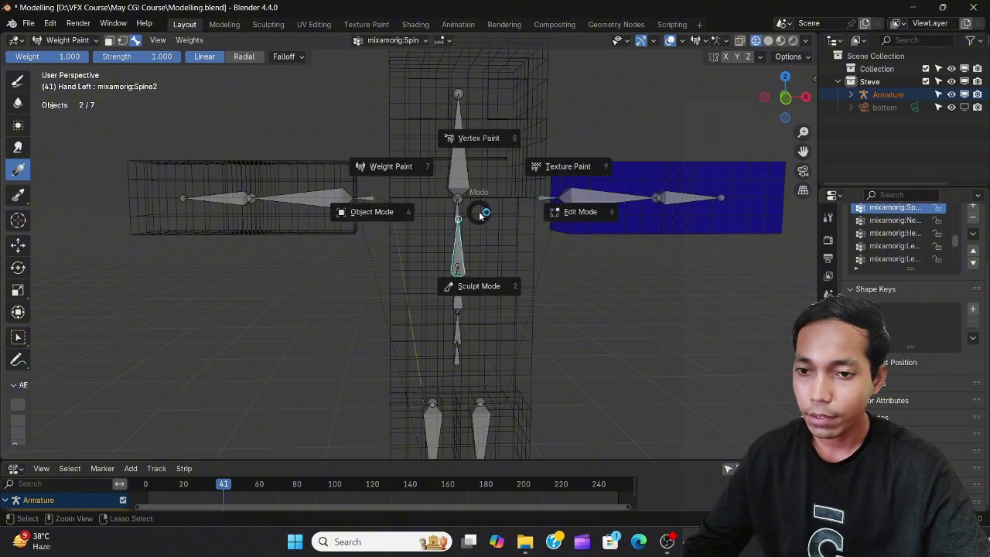
{"action": "left_click", "coordinate": [394, 212]}
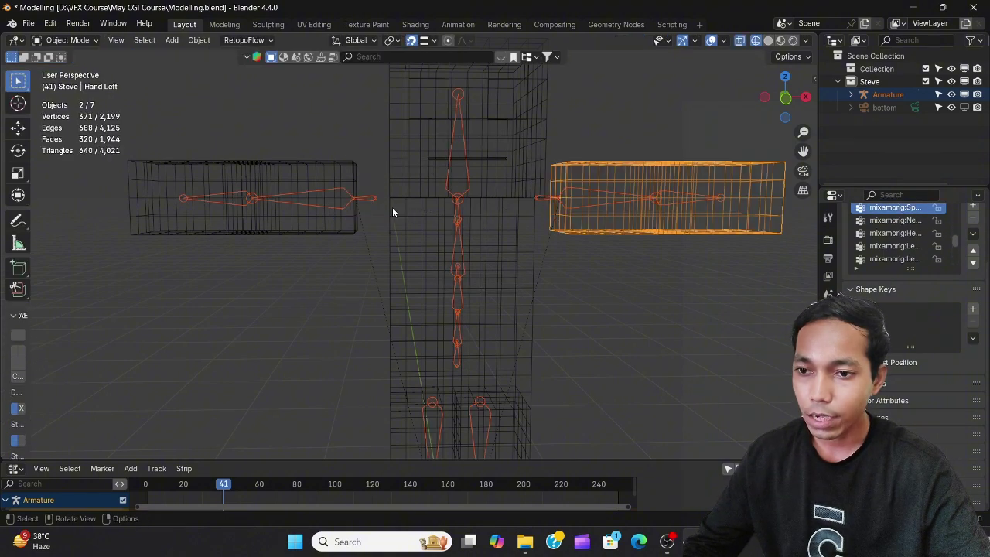
{"action": "left_click", "coordinate": [337, 221]}
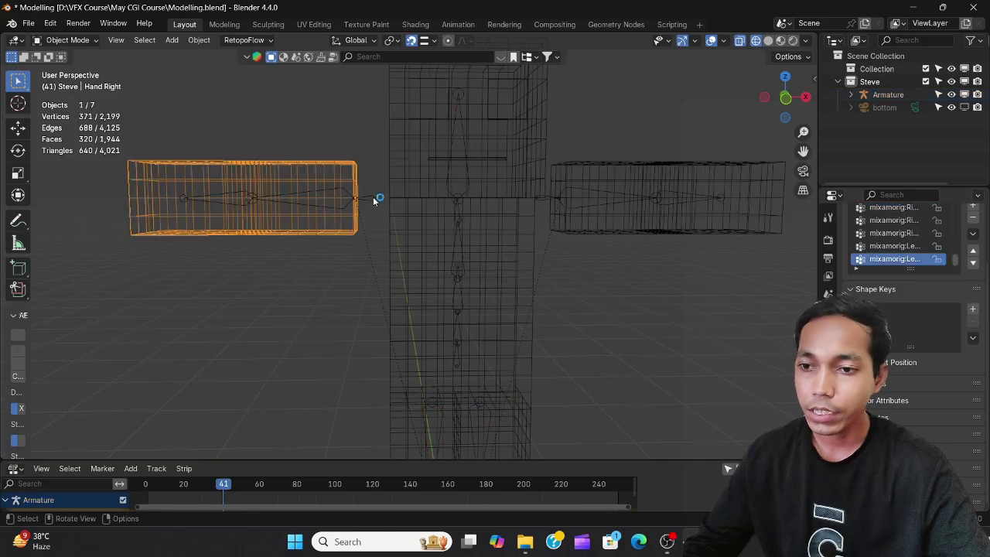
{"action": "left_click", "coordinate": [373, 199]}
{"action": "left_click", "coordinate": [315, 231], "text": "shift"}
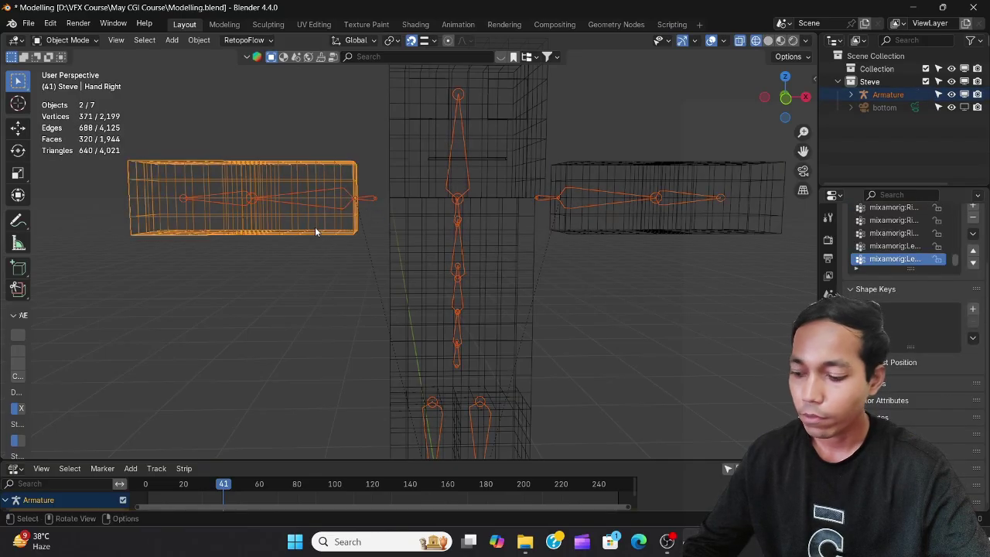
{"action": "key", "text": "ctrl+Tab"}
{"action": "left_click", "coordinate": [244, 179]}
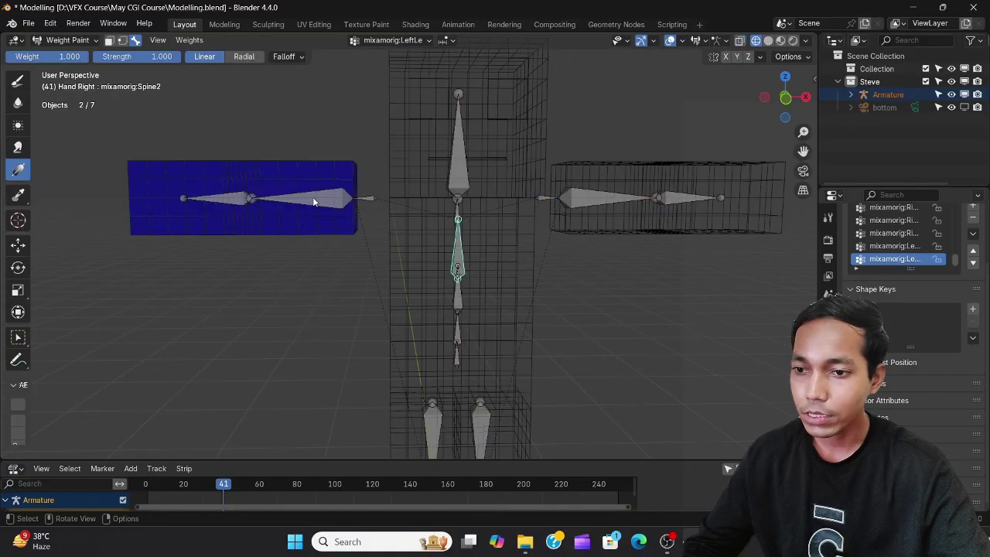
Check the influence of the right arm and RightShoulder bones on the right hand mesh
{"action": "left_click", "coordinate": [341, 198], "text": "ctrl"}
{"action": "middle_click_drag", "start_coordinate": [375, 221], "coordinate": [368, 190]}
{"action": "left_click", "coordinate": [369, 195], "text": "ctrl"}
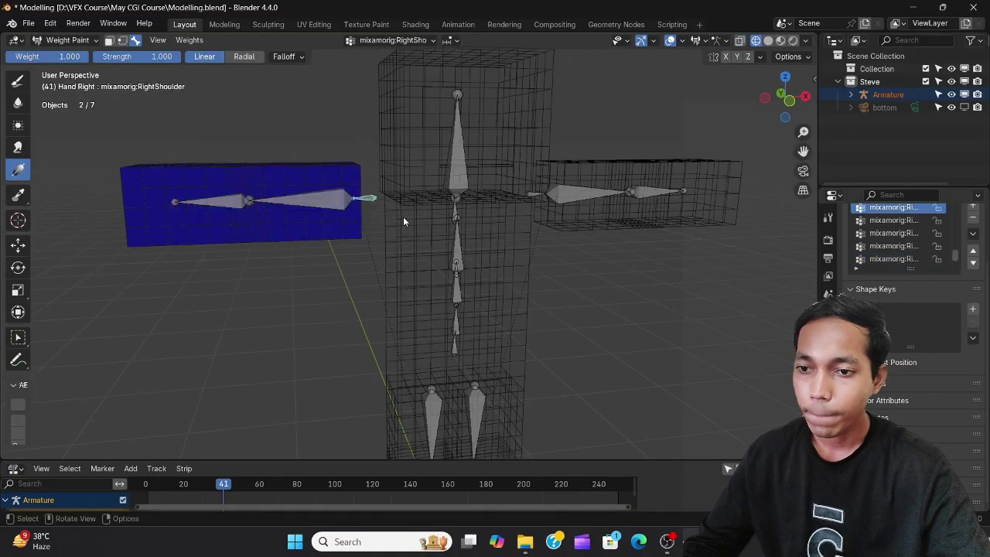
Switch the viewport to Material Preview shading, return to Object Mode and select the left leg mesh
{"action": "scroll", "coordinate": [403, 216], "scroll_direction": "down", "scroll_amount": 3}
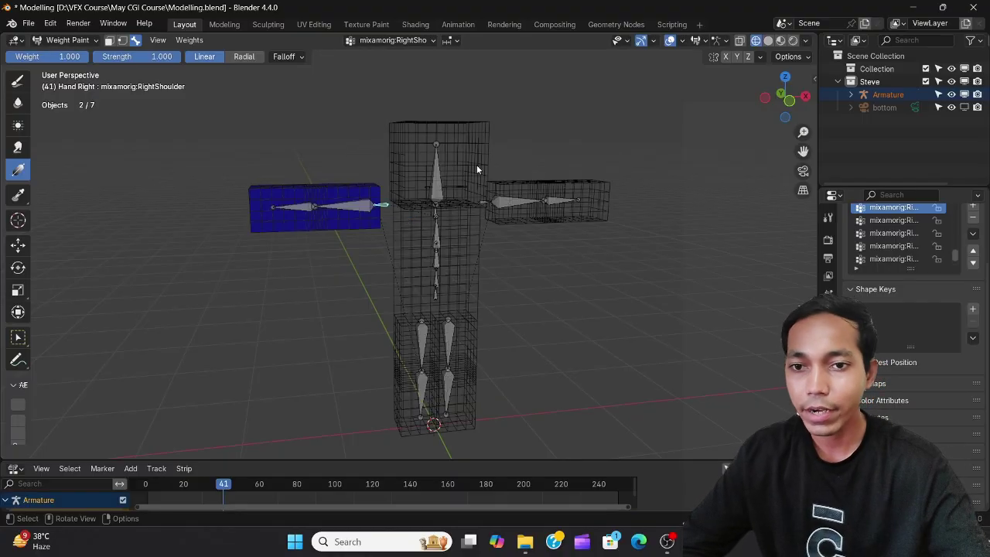
{"action": "left_click", "coordinate": [781, 41]}
{"action": "scroll", "coordinate": [387, 271], "scroll_direction": "down", "scroll_amount": 4}
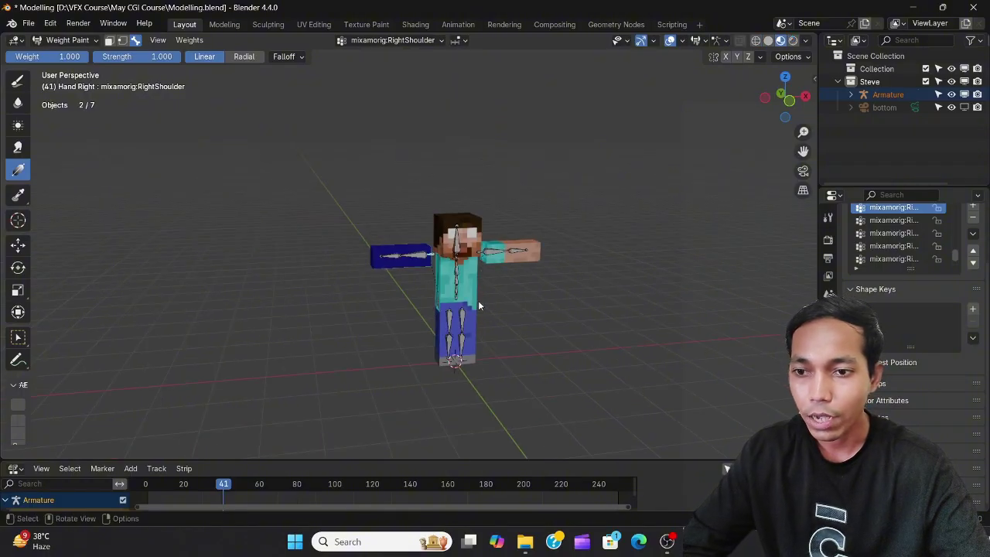
{"action": "middle_click_drag", "start_coordinate": [155, 116], "coordinate": [117, 88]}
{"action": "left_click", "coordinate": [68, 40]}
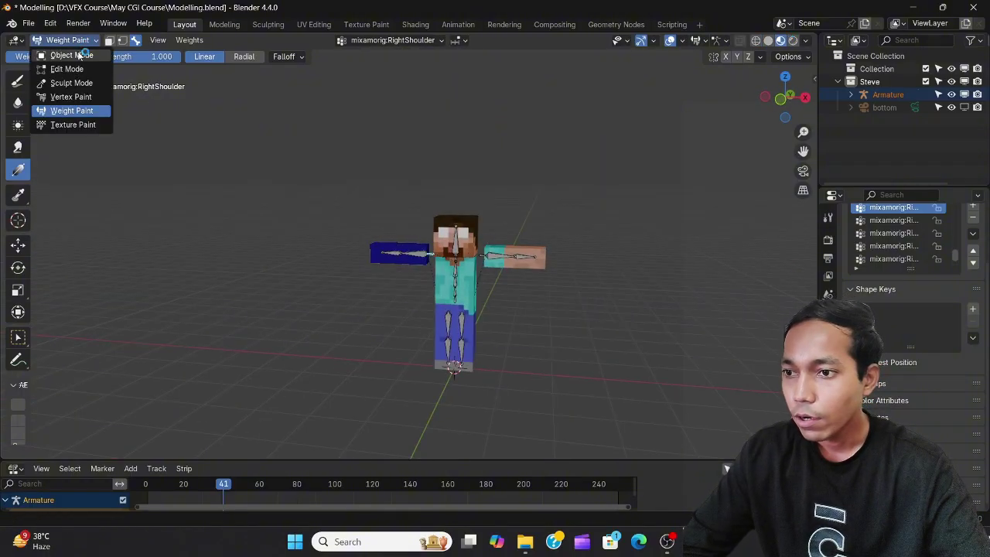
{"action": "left_click", "coordinate": [64, 53]}
{"action": "middle_click_drag", "start_coordinate": [337, 341], "coordinate": [472, 356]}
{"action": "left_click", "coordinate": [464, 348]}
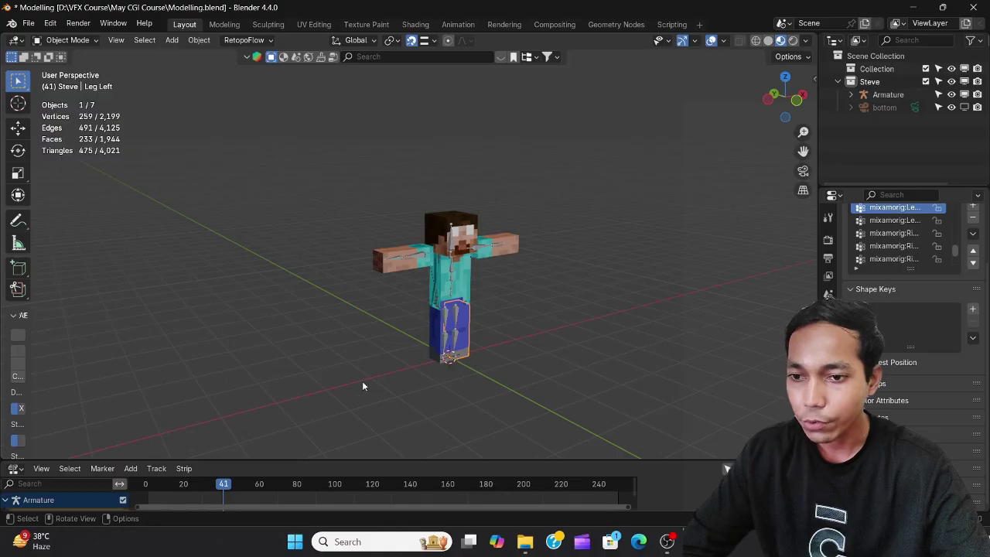
Enlarge the animation editor and add the Walking action strip to the armature's Walking track at frame 1
{"action": "left_click_drag", "start_coordinate": [69, 463], "coordinate": [185, 277]}
{"action": "left_click_drag", "start_coordinate": [240, 311], "coordinate": [147, 309]}
{"action": "left_click", "coordinate": [133, 283]}
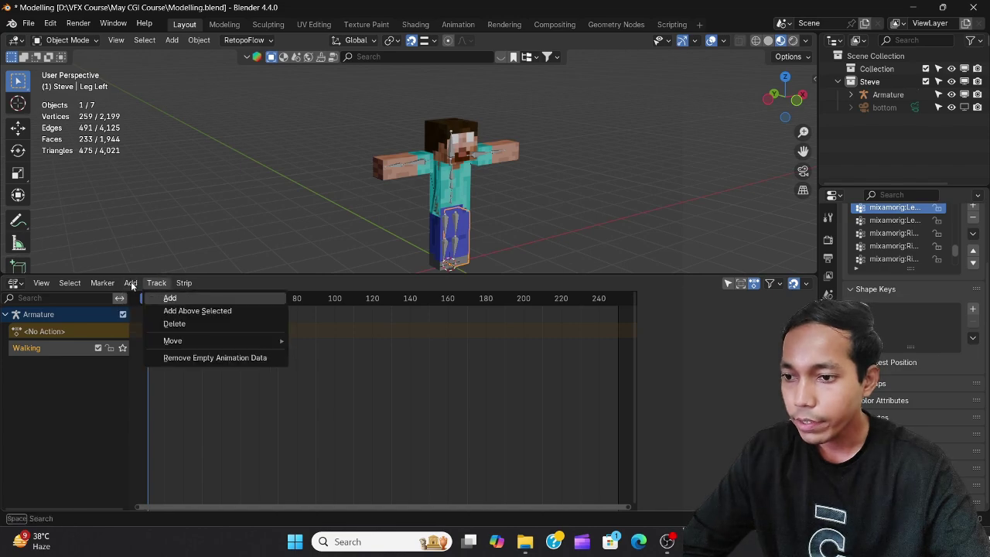
{"action": "left_click", "coordinate": [130, 283]}
{"action": "left_click", "coordinate": [131, 283]}
{"action": "left_click", "coordinate": [157, 297]}
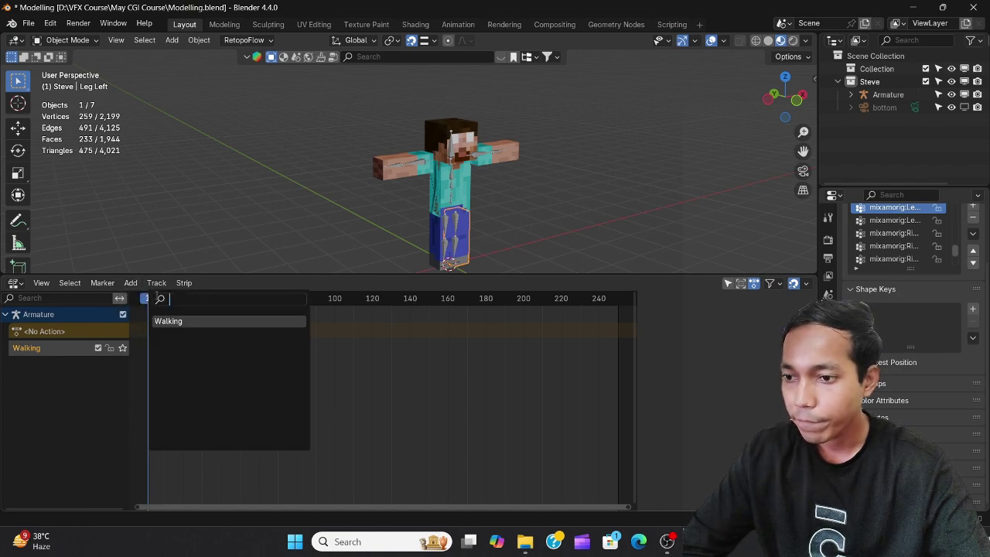
{"action": "left_click", "coordinate": [168, 320]}
Select the armature and turn off its In Front display so the bones stay hidden inside the character
{"action": "scroll", "coordinate": [596, 227], "scroll_direction": "down", "scroll_amount": 4}
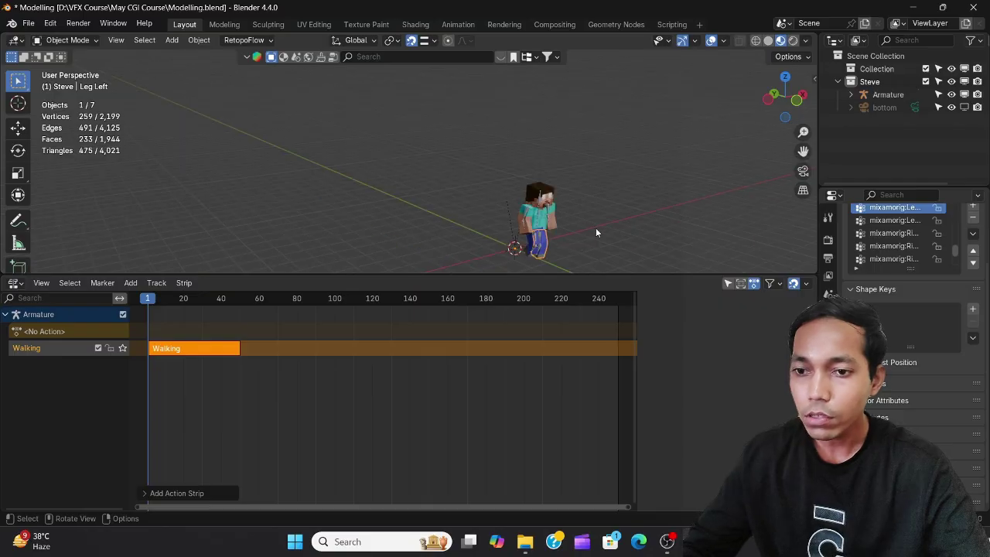
{"action": "middle_click_drag", "start_coordinate": [596, 227], "coordinate": [343, 150], "text": "shift"}
{"action": "scroll", "coordinate": [307, 130], "scroll_direction": "up", "scroll_amount": 3}
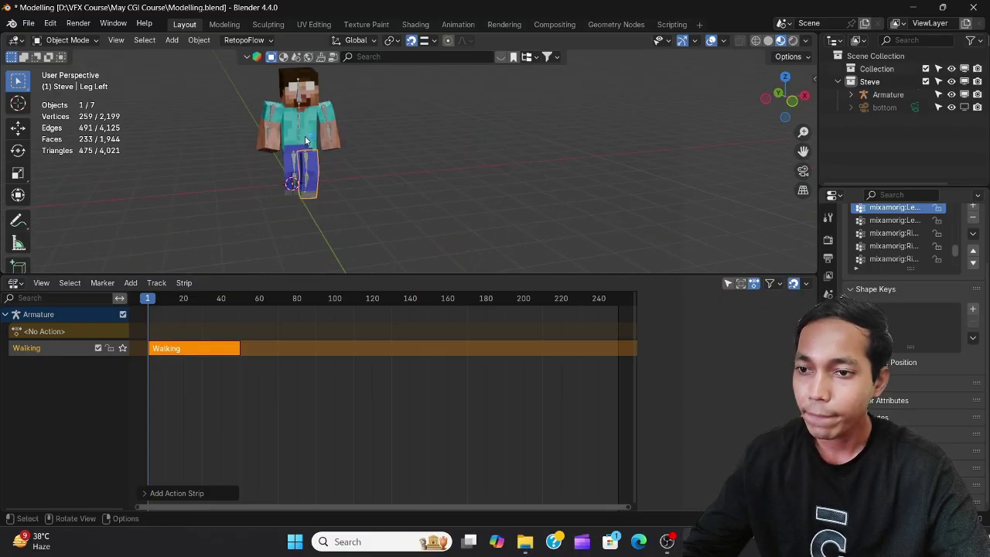
{"action": "left_click", "coordinate": [275, 109]}
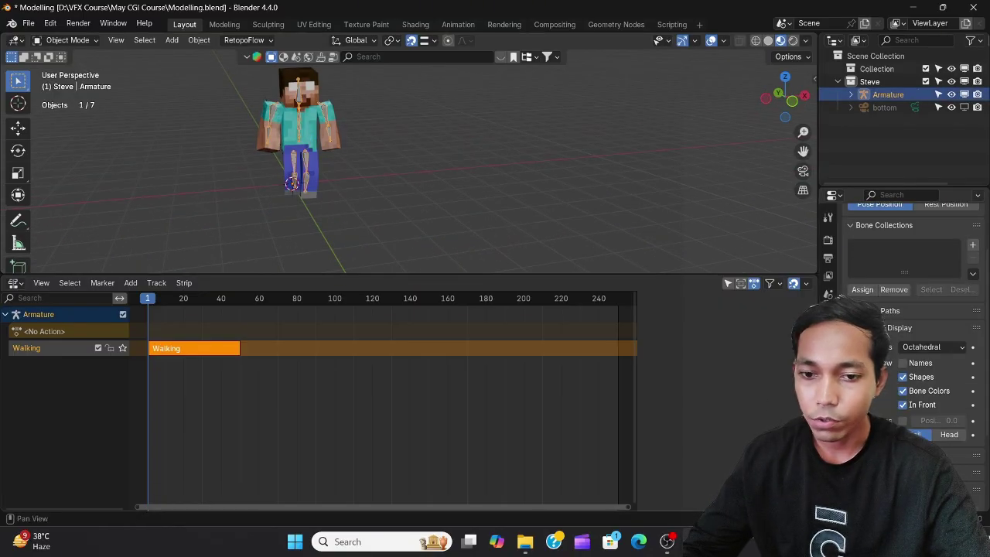
{"action": "left_click", "coordinate": [912, 405]}
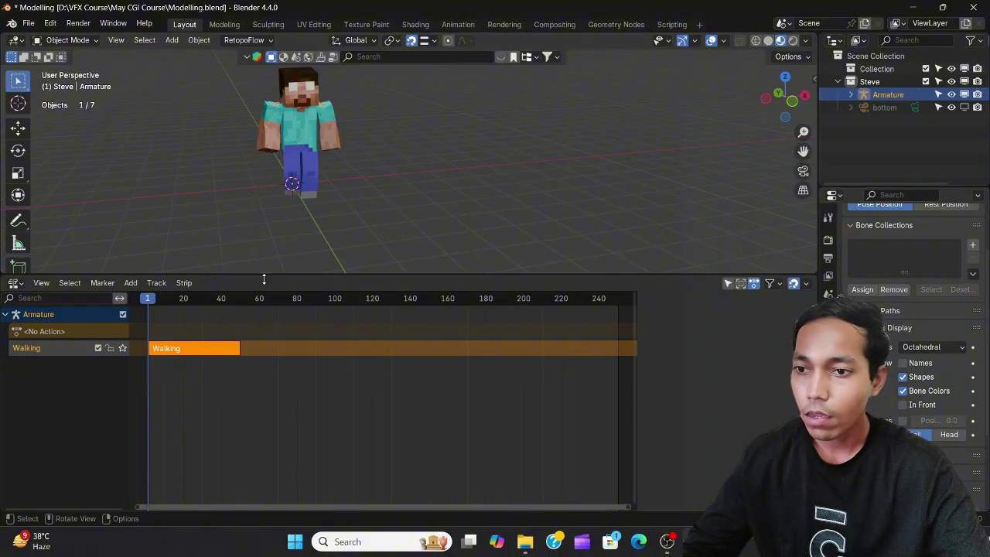
Play the walking animation, scrub back to frame 7 and inspect the body's deformation from the side
{"action": "key", "text": "space"}
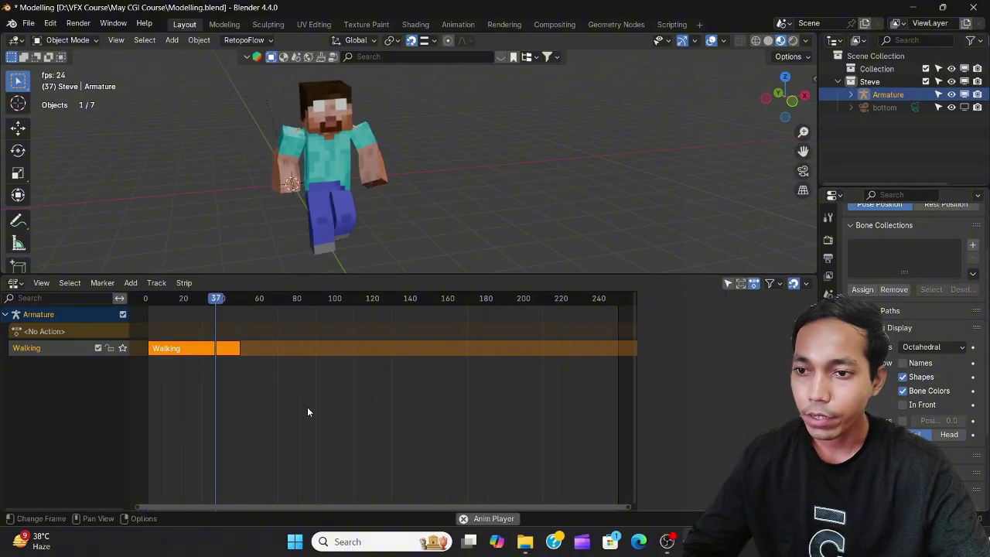
{"action": "key", "text": "space"}
{"action": "left_click_drag", "start_coordinate": [256, 308], "coordinate": [159, 315]}
{"action": "mouse_move", "coordinate": [309, 202]}
{"action": "middle_mouse_down"}
{"action": "mouse_move", "coordinate": [343, 170]}
{"action": "mouse_move", "coordinate": [420, 148]}
{"action": "mouse_move", "coordinate": [364, 134]}
{"action": "mouse_move", "coordinate": [290, 153]}
{"action": "mouse_move", "coordinate": [411, 154]}
{"action": "mouse_move", "coordinate": [345, 154]}
{"action": "mouse_move", "coordinate": [327, 126]}
{"action": "mouse_move", "coordinate": [342, 94]}
{"action": "mouse_move", "coordinate": [201, 169]}
{"action": "middle_mouse_up"}
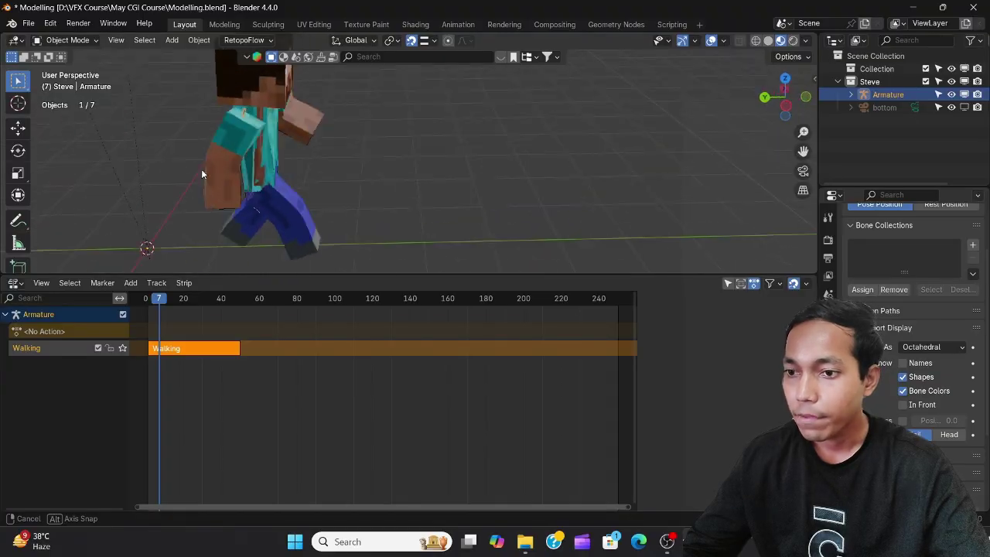